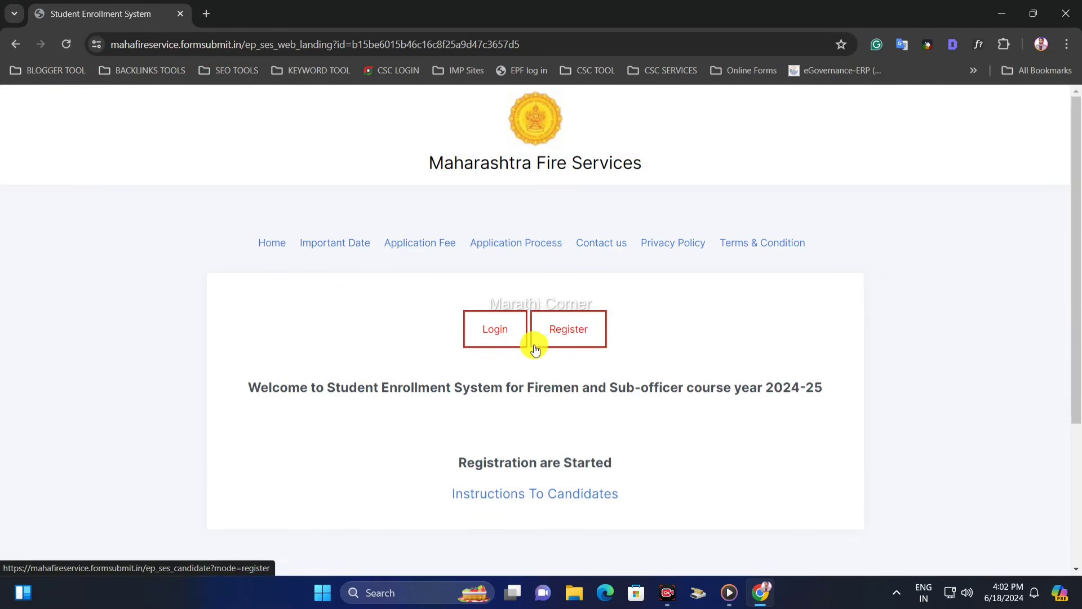
Open the candidate registration form for the Firemen and Sub-officer course
left_click(580, 332)
scroll(537, 257, "down", 1)
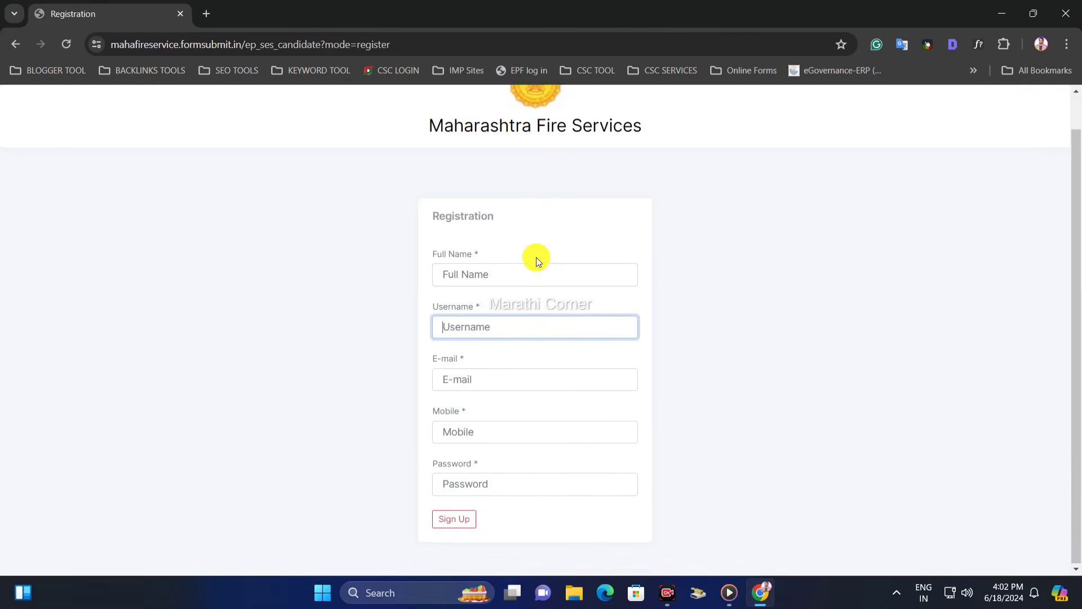
Examine the registration form's required fields: Full Name, Username, E-mail, Mobile and Password
left_click_drag(435, 256, 470, 253)
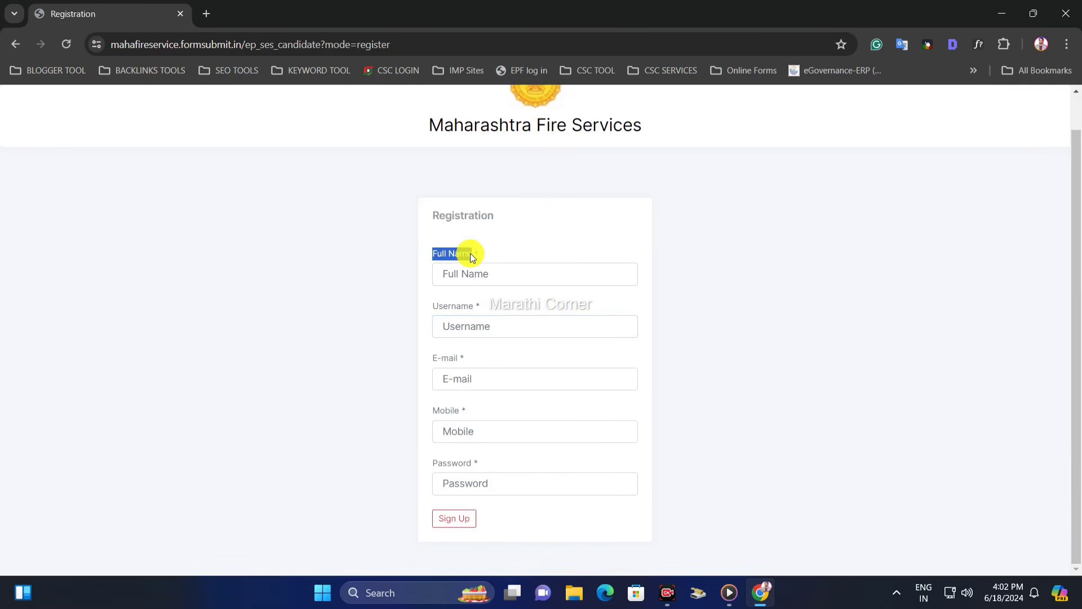
left_click(490, 272)
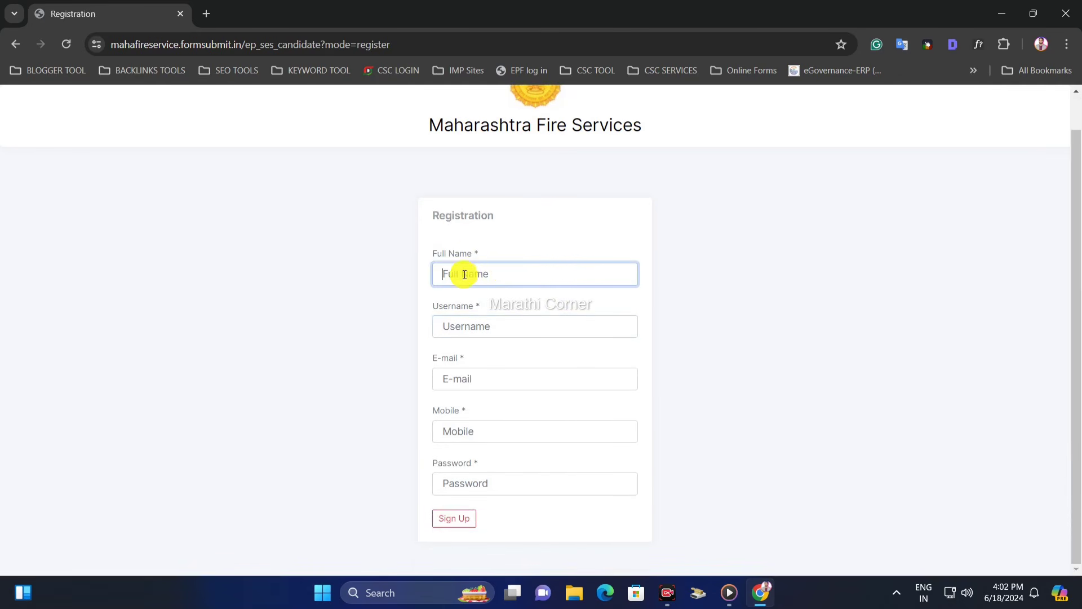
left_click(456, 312)
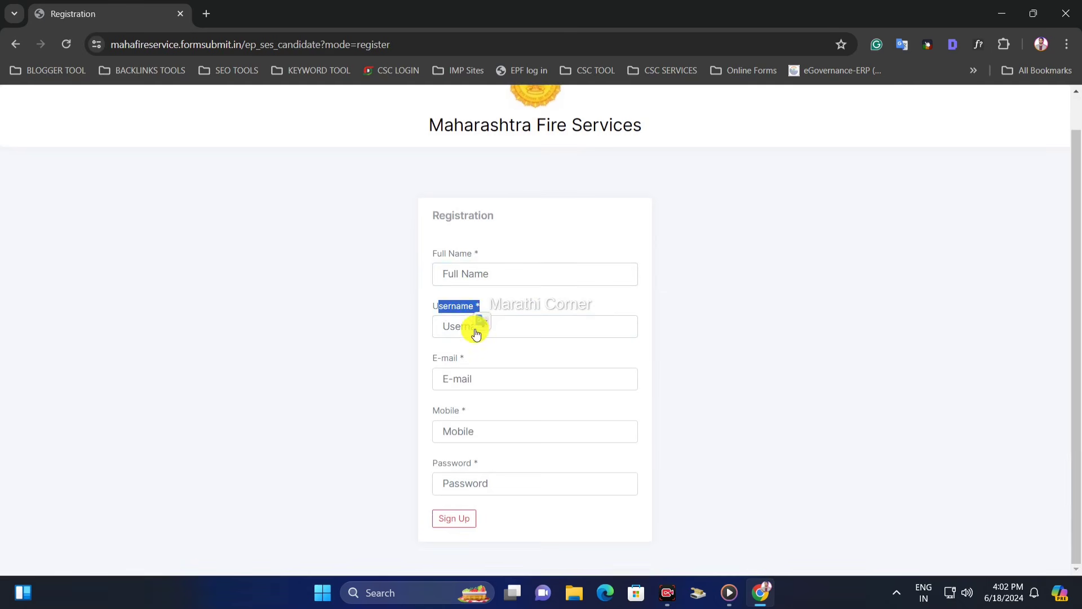
left_click(460, 329)
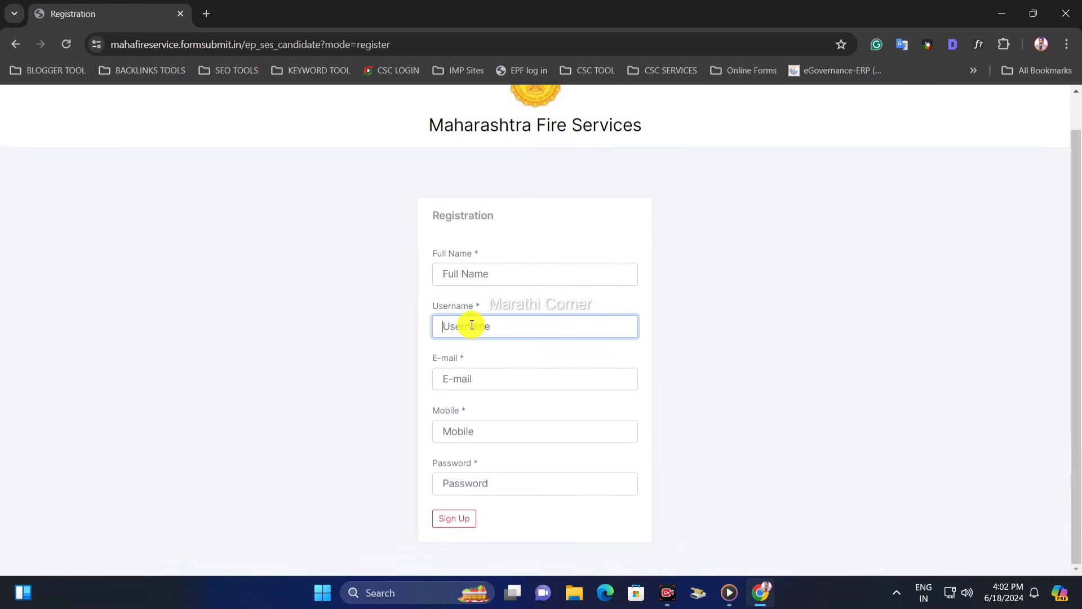
left_click_drag(435, 308, 479, 310)
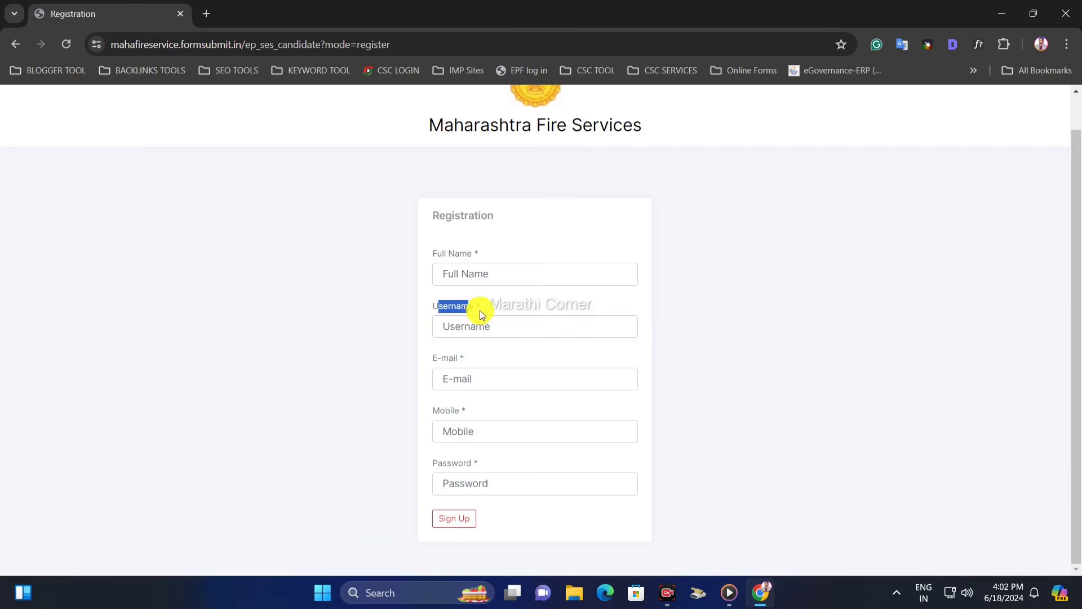
left_click(451, 331)
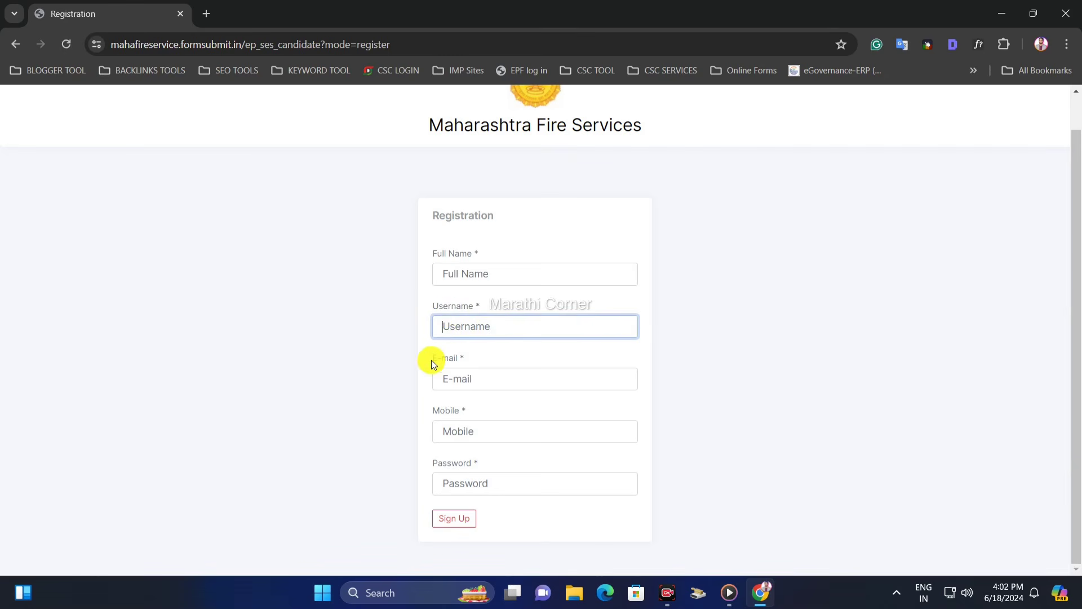
left_click_drag(432, 359, 451, 361)
left_click(478, 382)
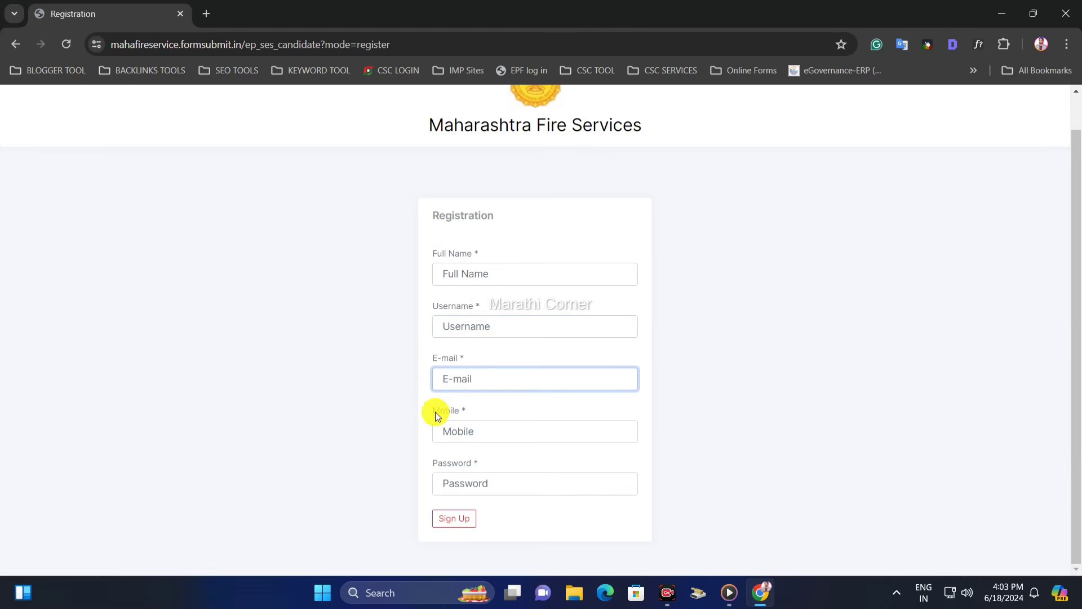
left_click_drag(435, 414, 478, 416)
left_click(499, 431)
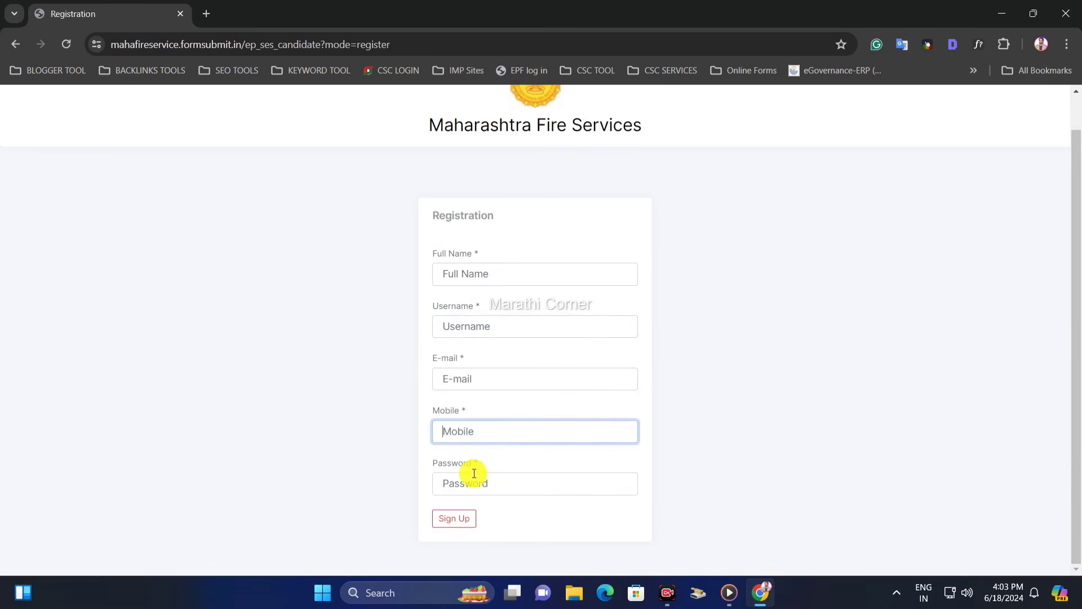
left_click_drag(439, 469, 505, 478)
left_click(523, 483)
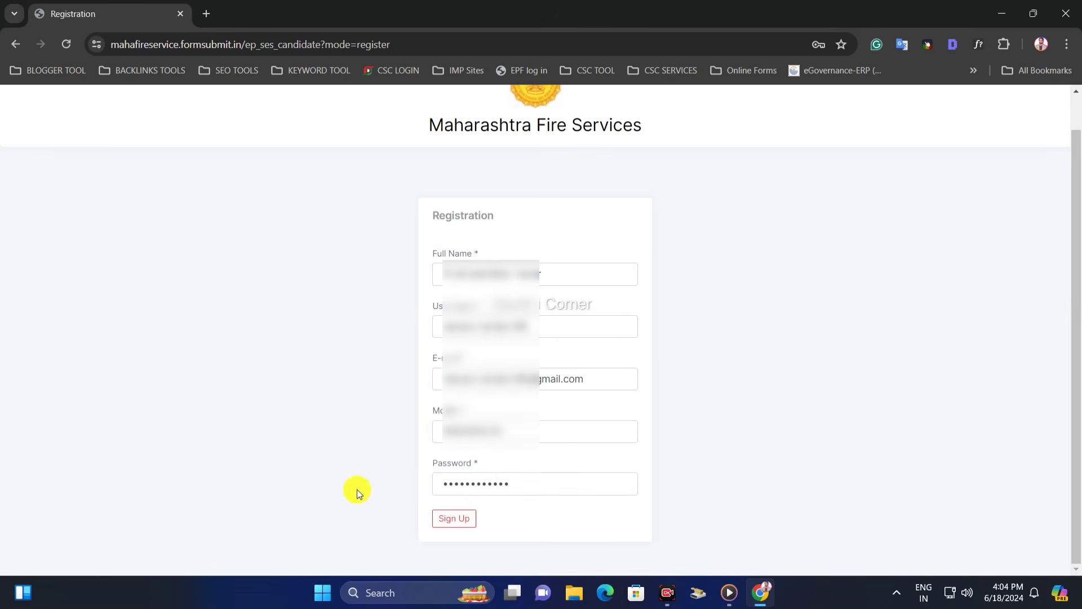
Submit the completed registration form and verify the account with the e-mail and mobile verification codes
left_click(454, 519)
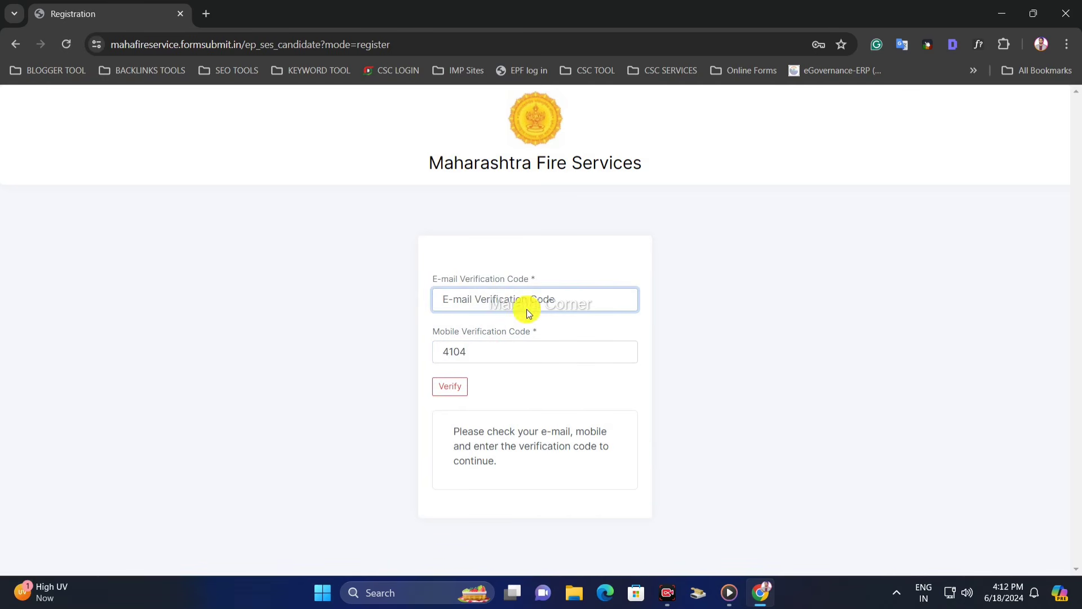
left_click(513, 304)
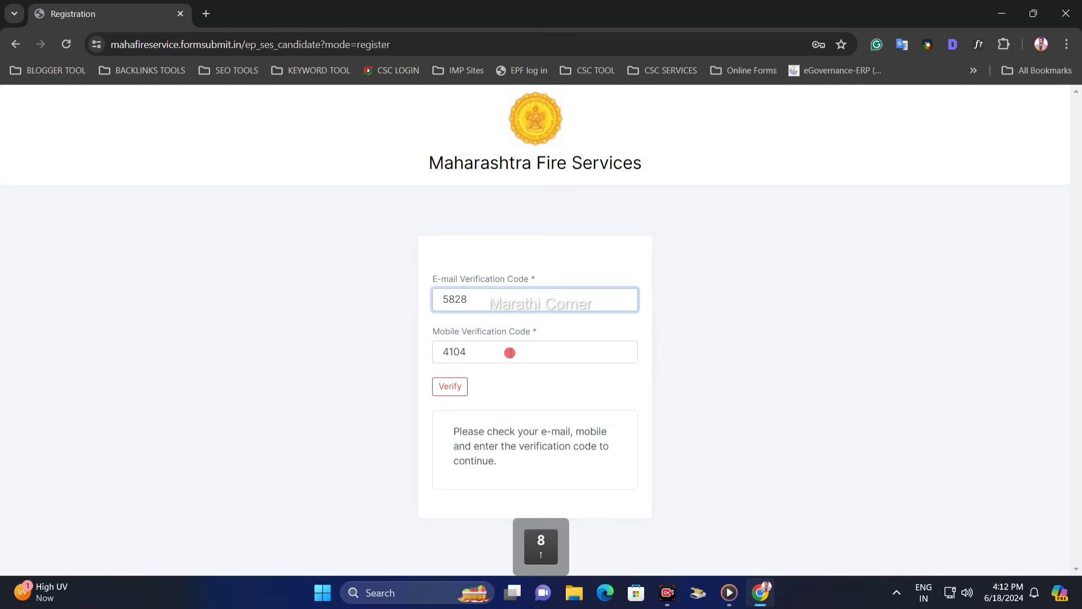
left_click(508, 353)
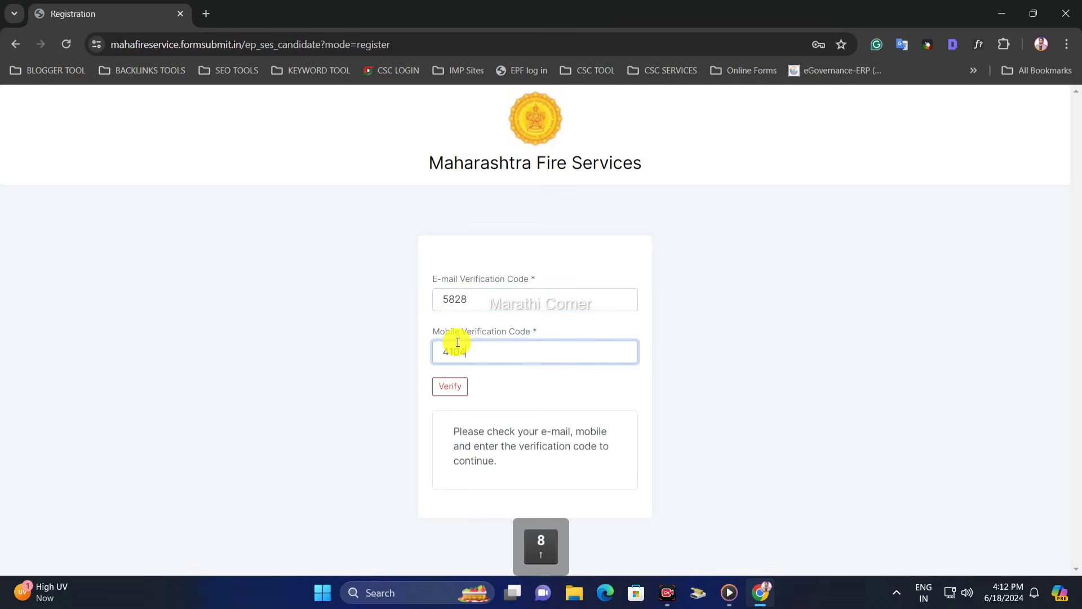
left_click(454, 389)
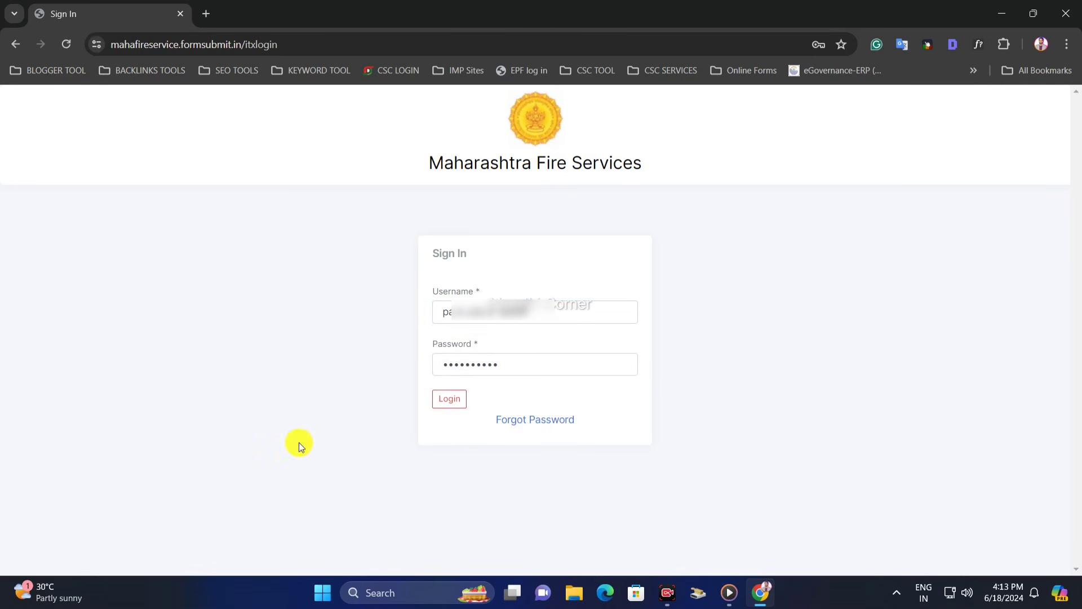
Log in with the registered account and start the FIREMAN 2024 enrollment application for academic year 2024 - 2025
left_click(442, 401)
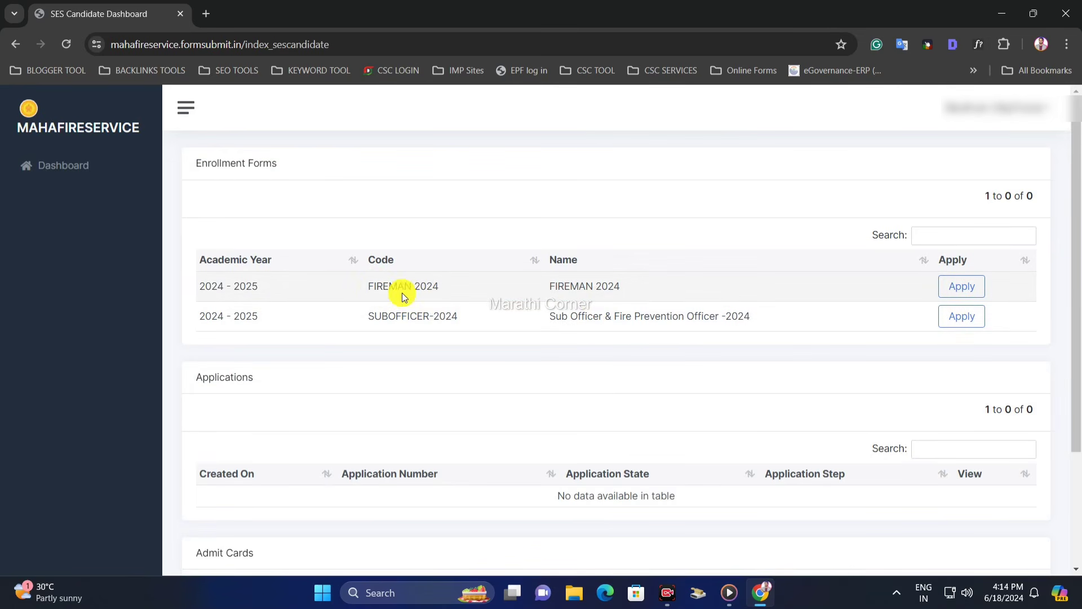
left_click_drag(367, 289, 440, 320)
left_click(431, 287)
left_click(441, 319)
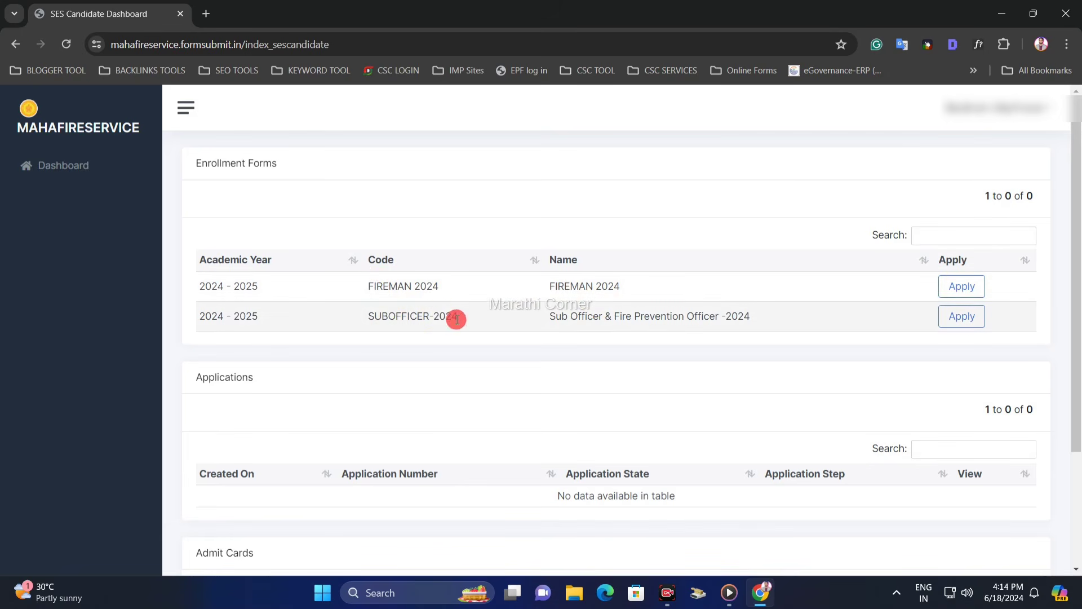
left_click(960, 290)
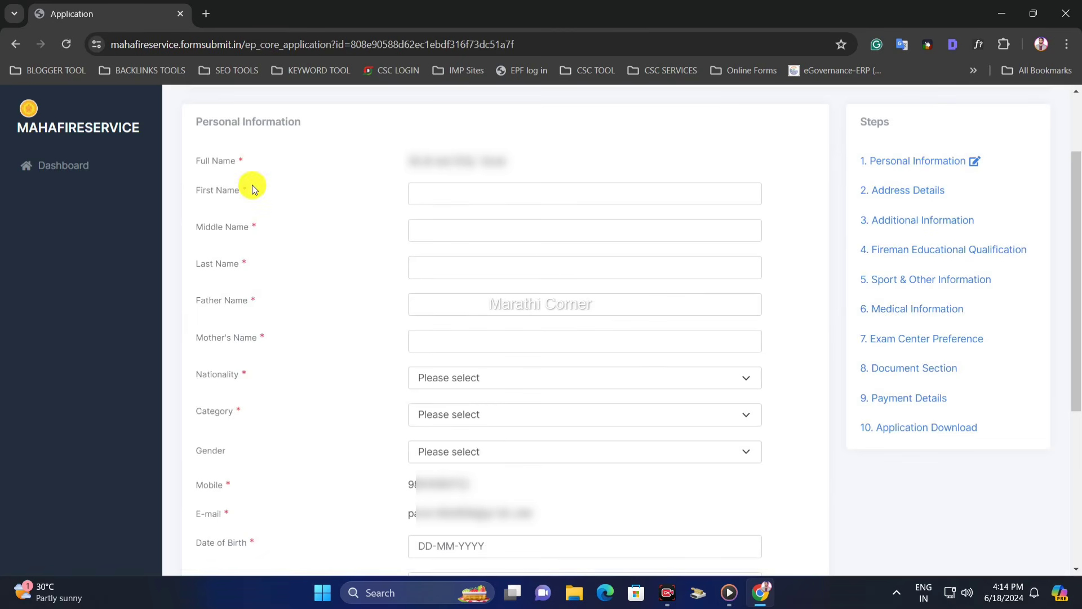
Examine the name fields of the Personal Information section, from Full Name through Father Name and Mother's Name
left_click_drag(197, 165, 235, 167)
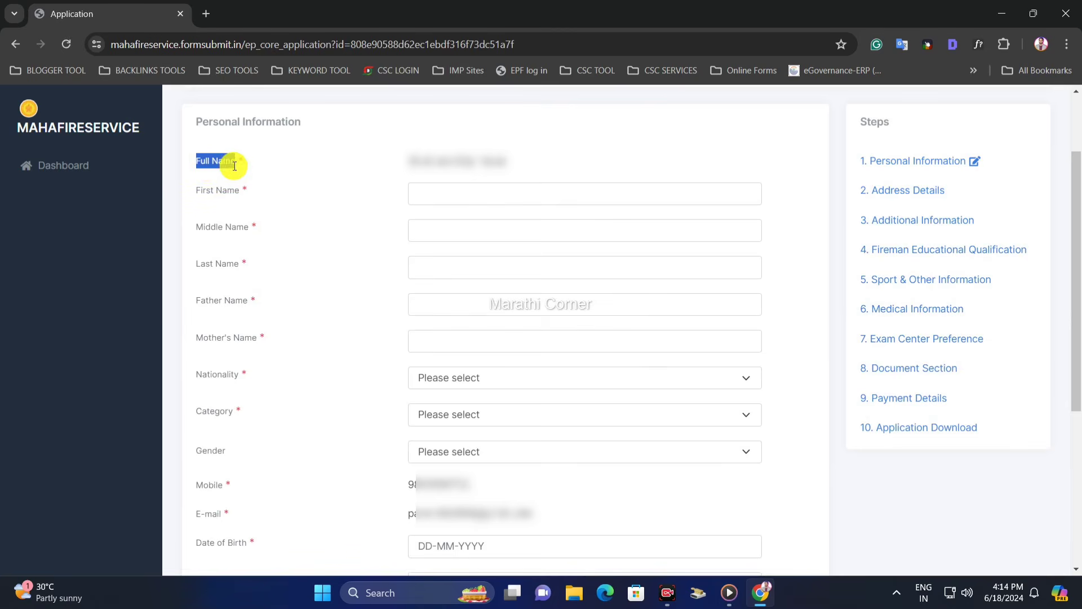
left_click(237, 171)
left_click_drag(411, 163, 478, 168)
left_click(473, 176)
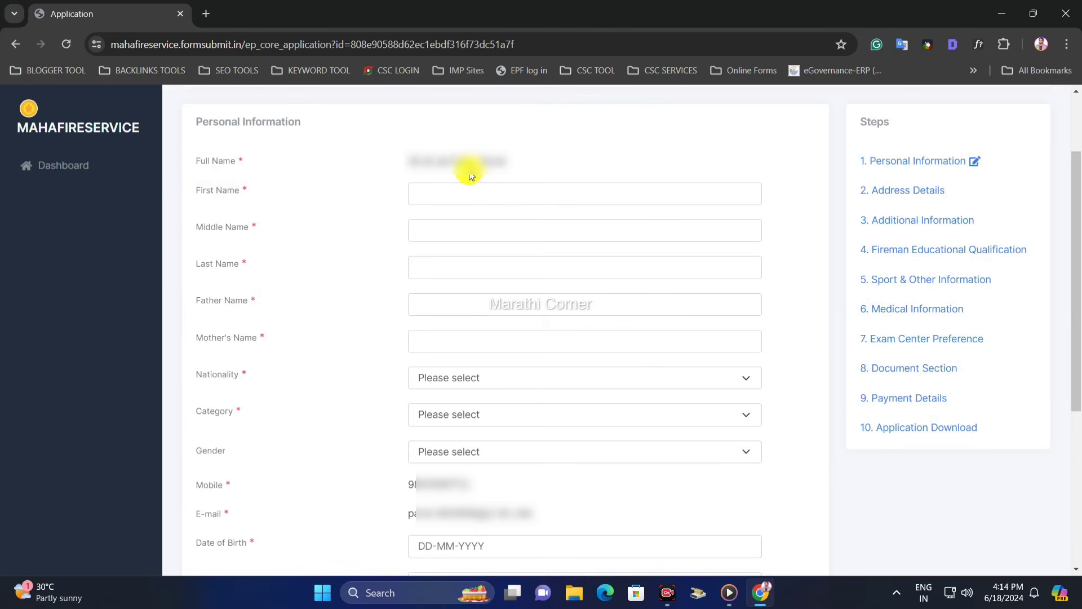
left_click_drag(198, 192, 271, 195)
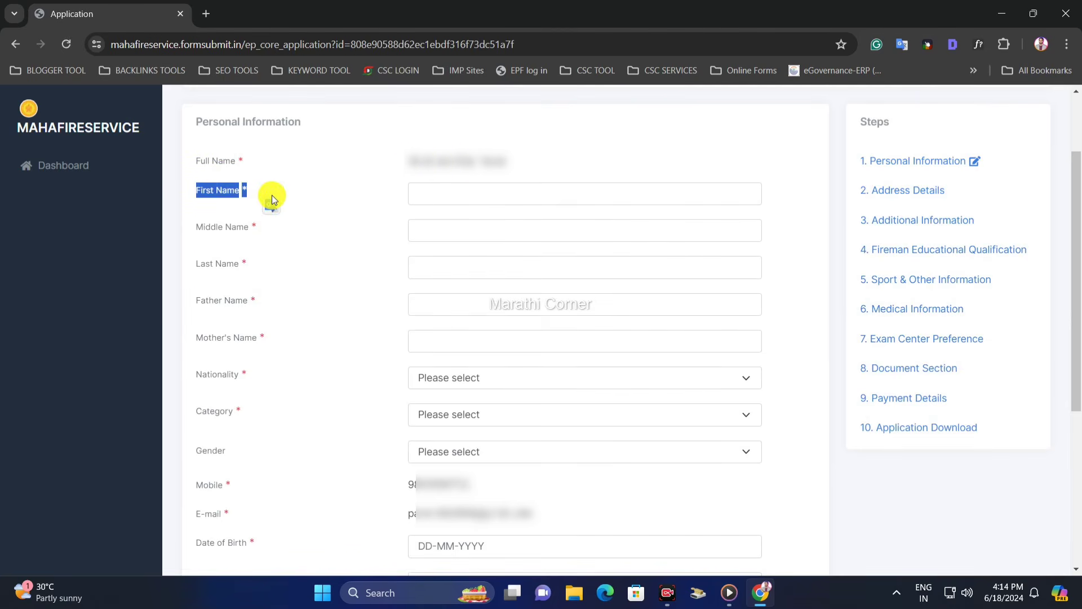
left_click(349, 200)
left_click(429, 230)
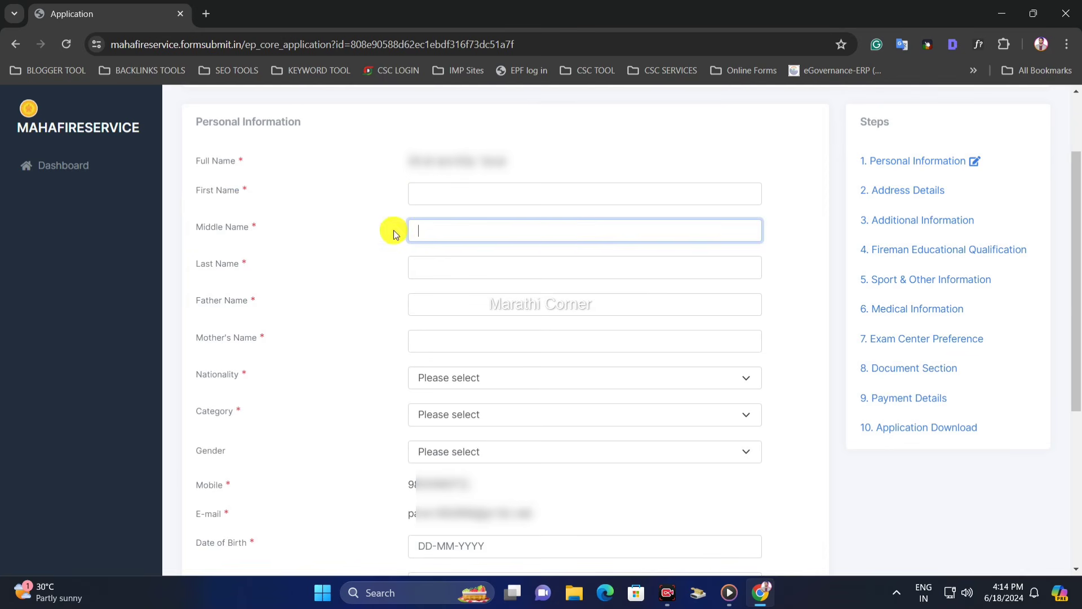
left_click_drag(227, 226, 295, 236)
left_click(450, 266)
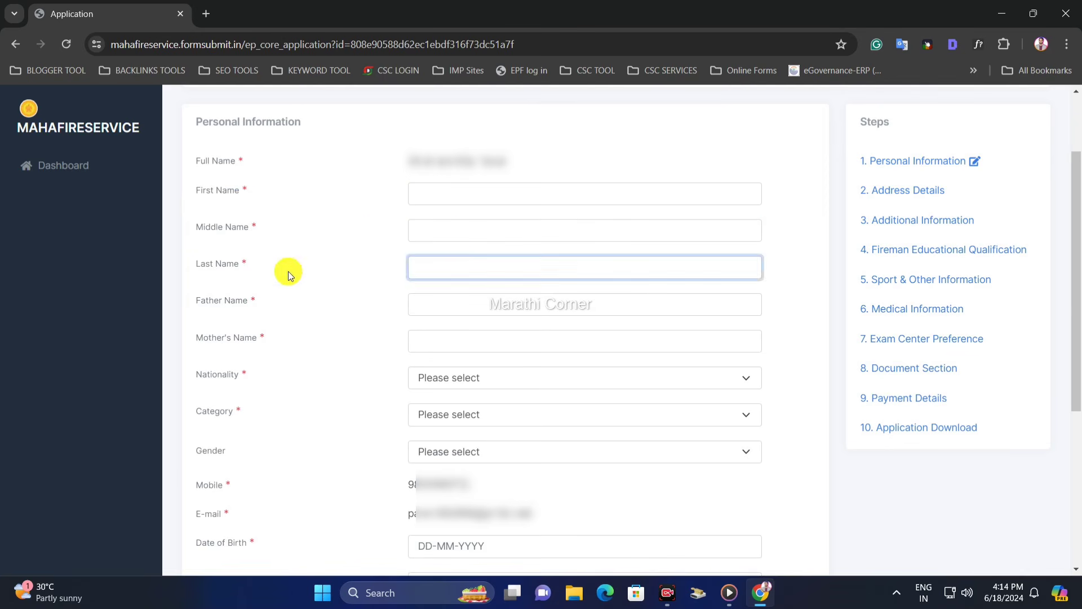
left_click_drag(213, 265, 249, 268)
left_click(435, 274)
left_click_drag(202, 305, 299, 303)
left_click(434, 306)
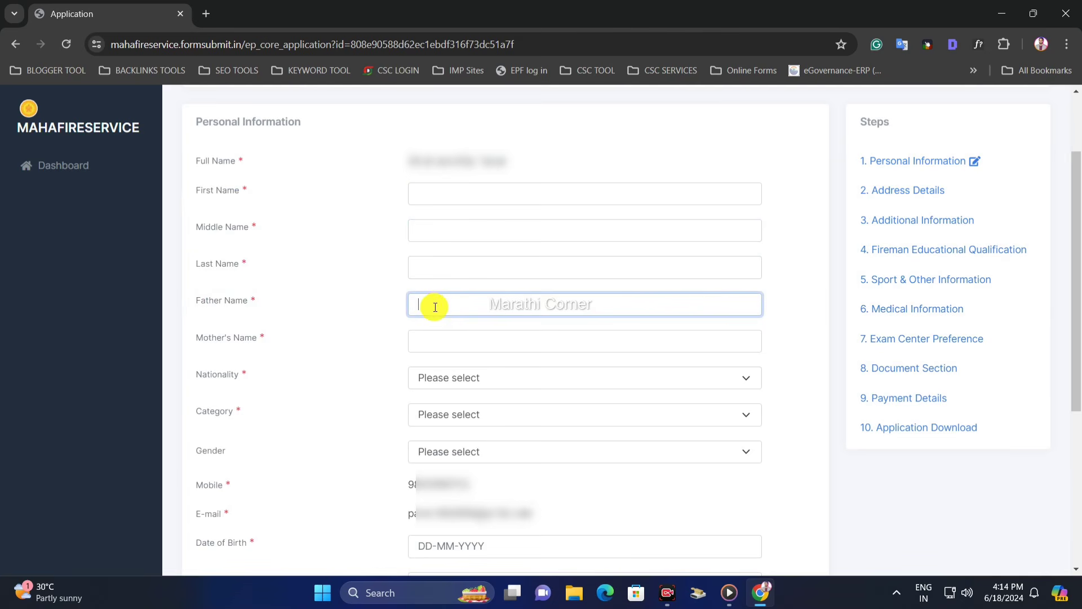
left_click_drag(196, 339, 297, 340)
left_click(452, 338)
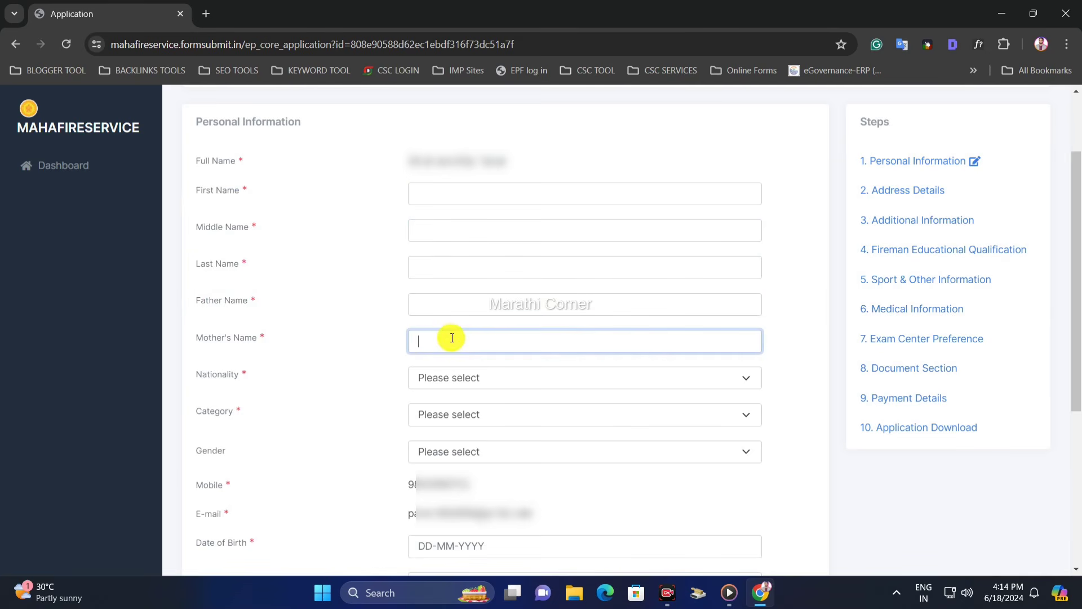
Set Nationality to Indian and Category to OPEN in the Personal Information section
left_click_drag(212, 374, 257, 375)
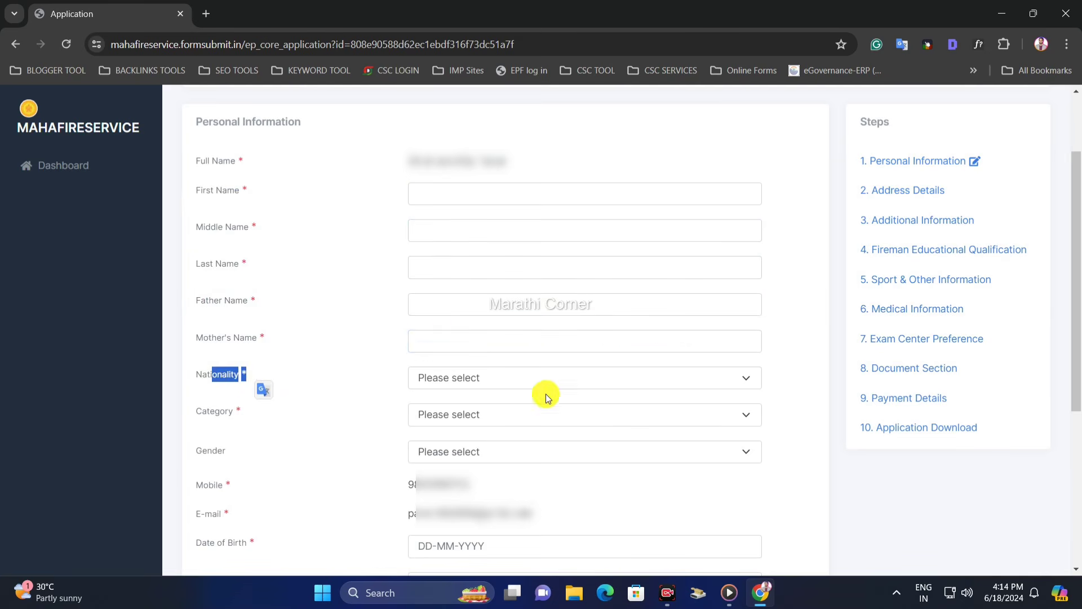
left_click(507, 385)
left_click(505, 407)
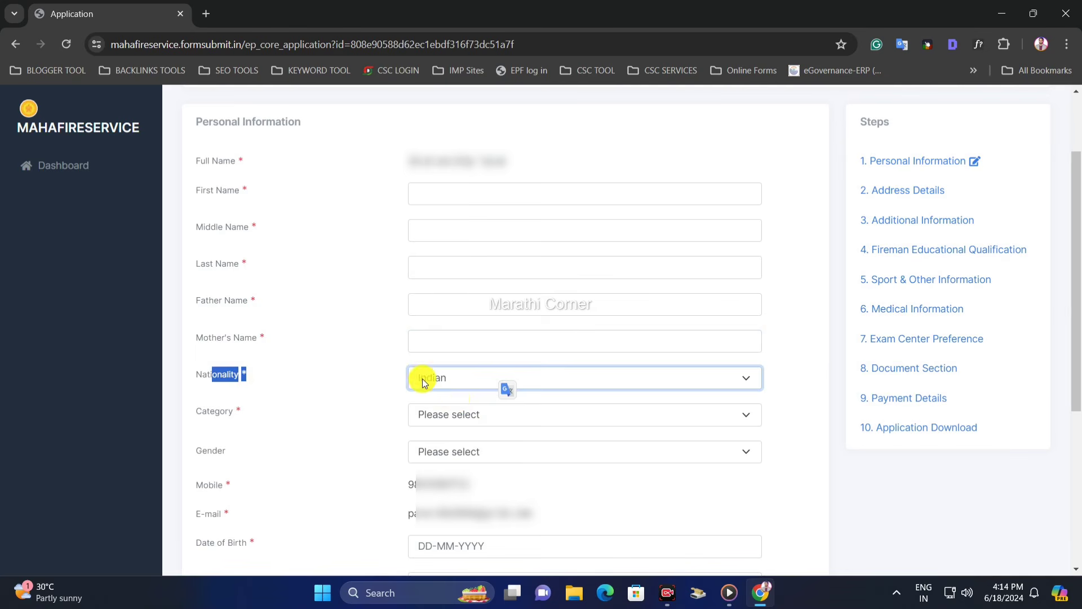
left_click_drag(201, 411, 241, 415)
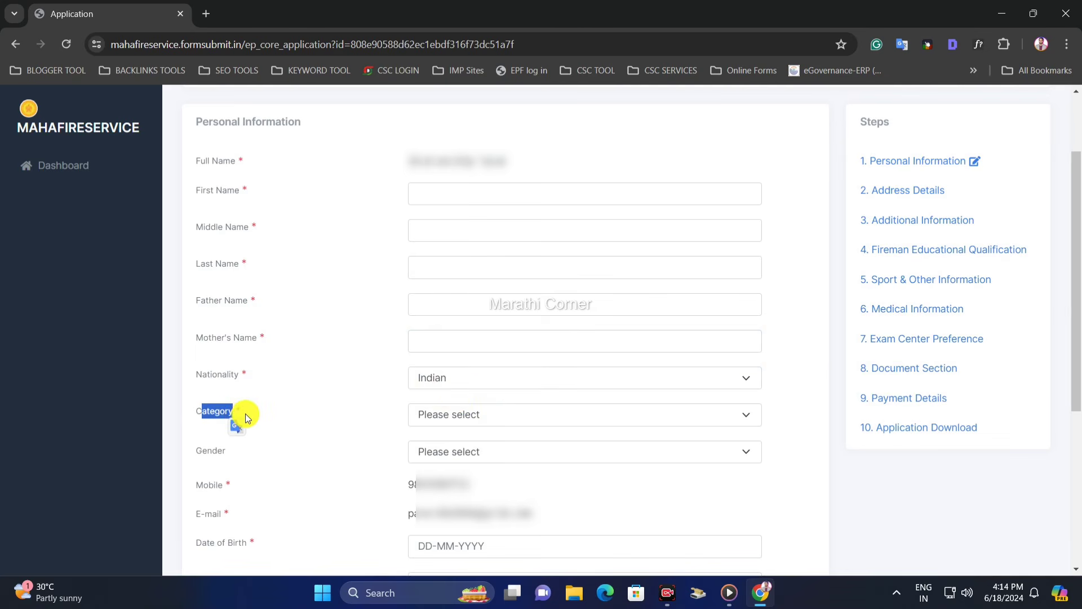
left_click(435, 418)
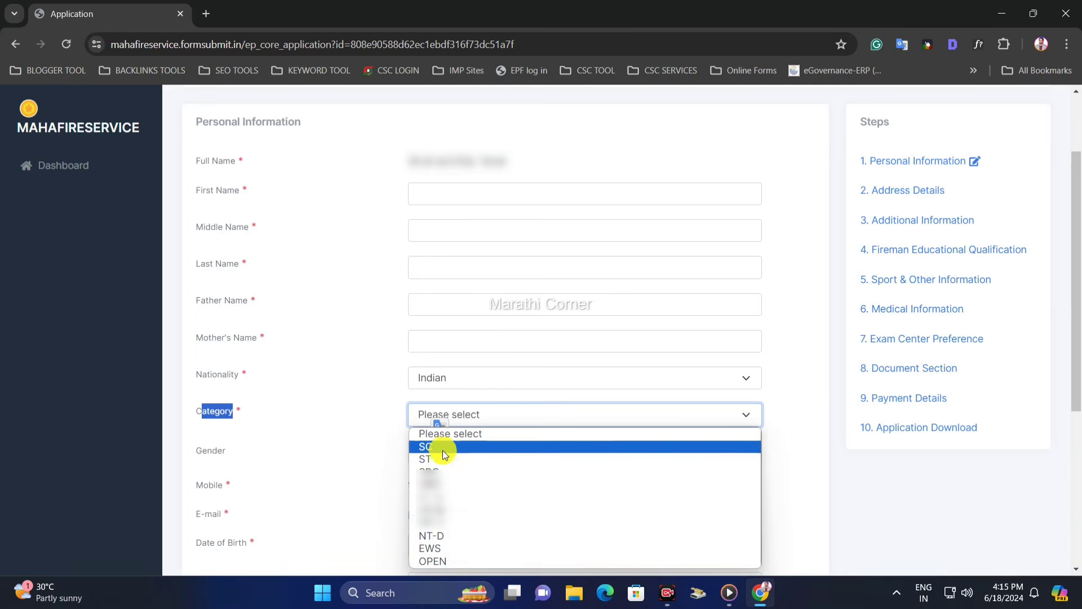
left_click(444, 558)
left_click(345, 427)
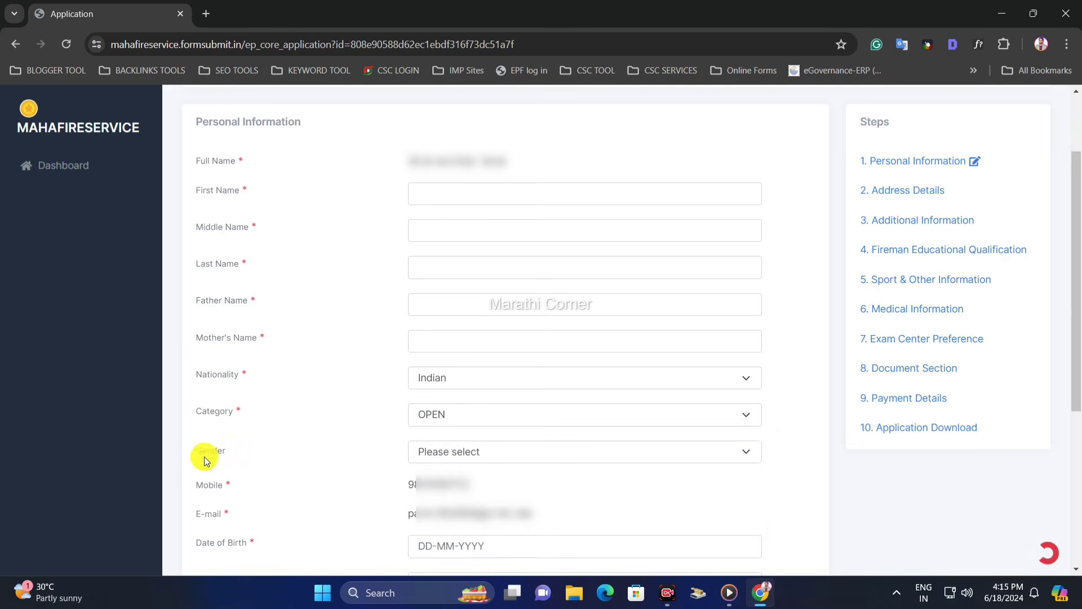
Try to set Gender to Male in the Personal Information section
left_click(430, 455)
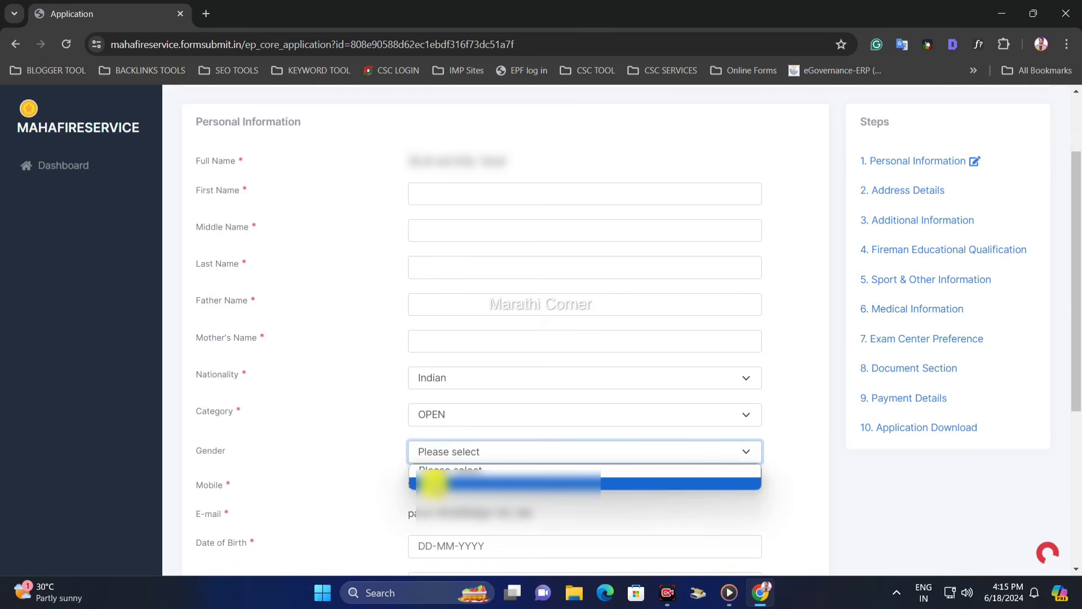
left_click(434, 483)
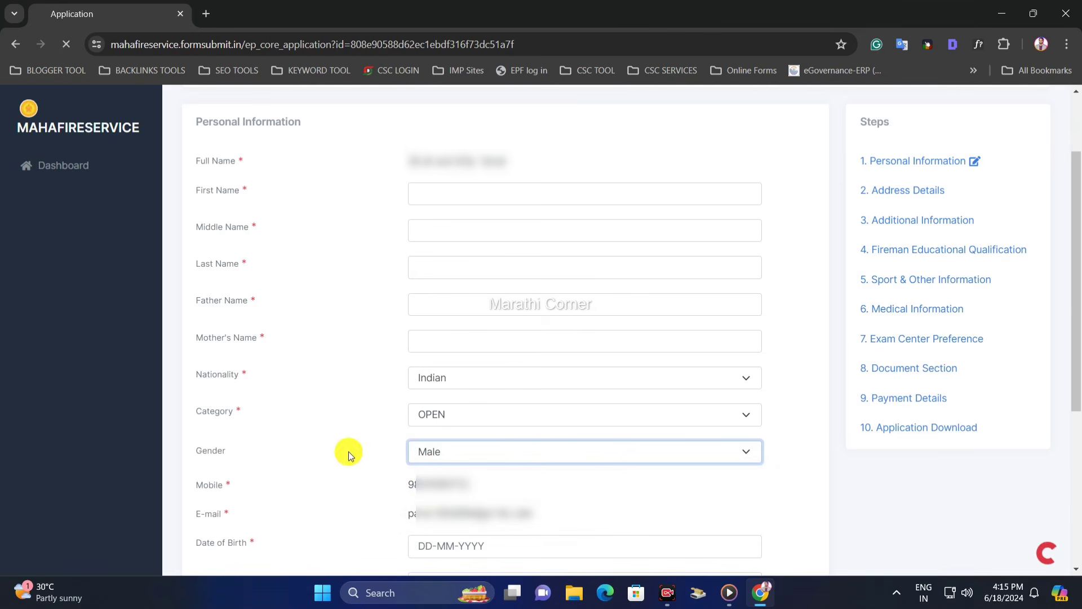
left_click(432, 451)
left_click(423, 481)
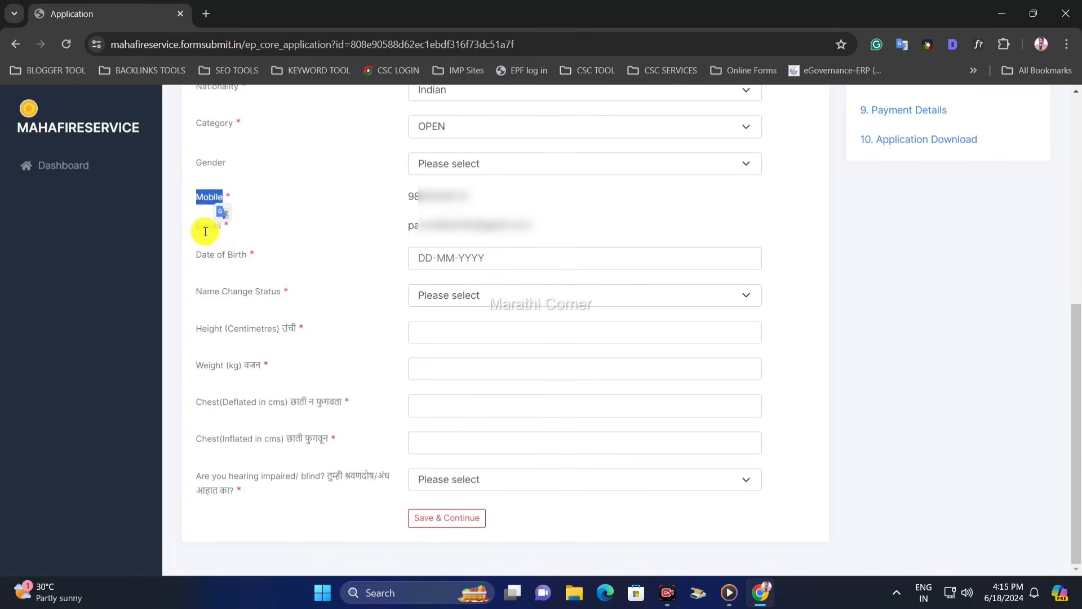
Set Name Change Status to Yes in the Personal Information section
left_click_drag(204, 230, 258, 257)
left_click(340, 265)
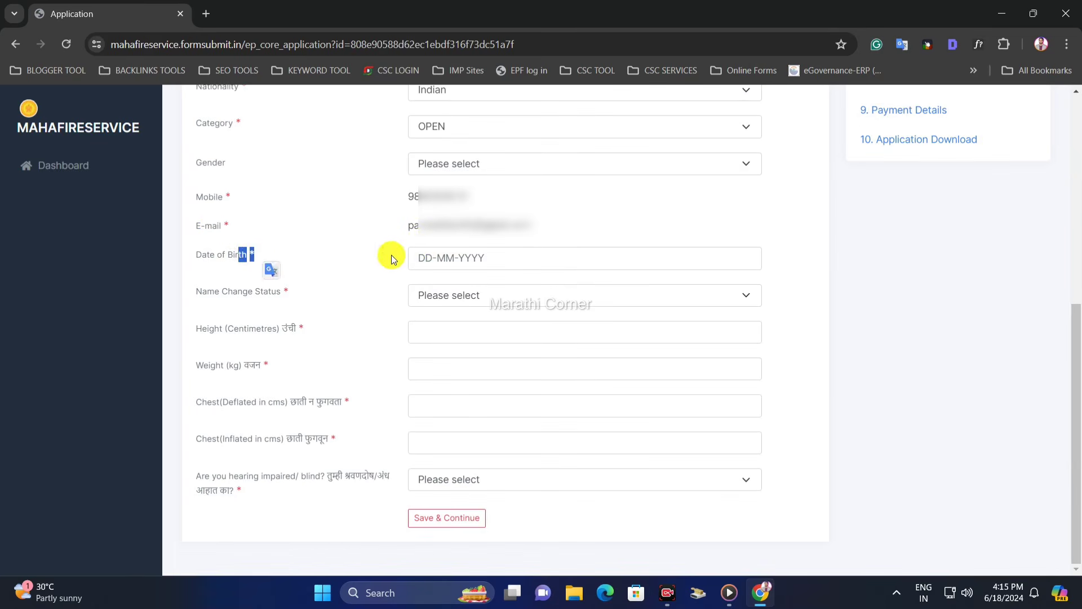
left_click(406, 268)
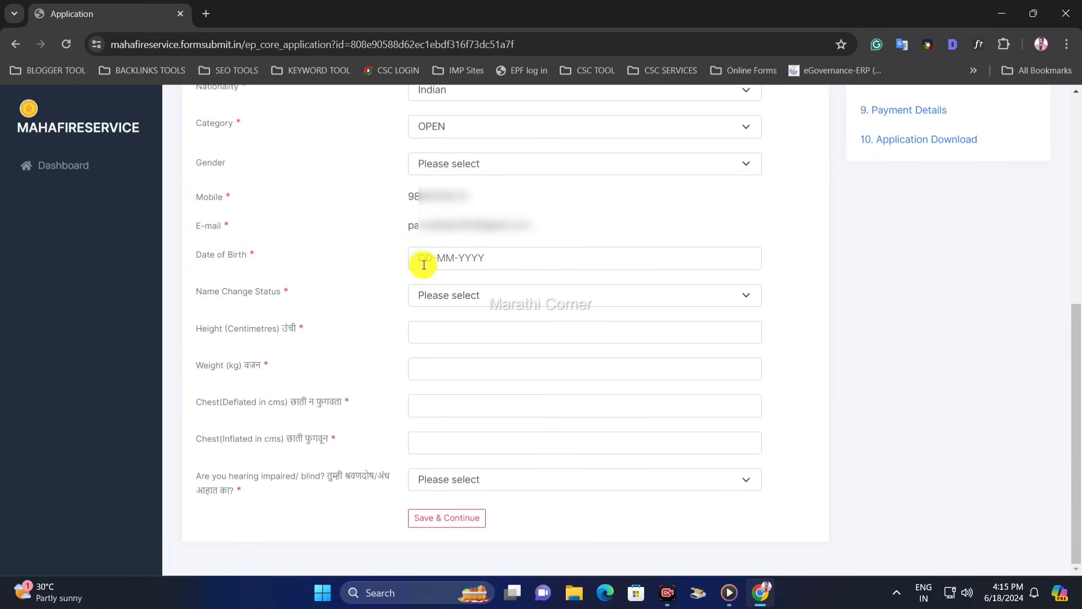
left_click(428, 297)
left_click(474, 325)
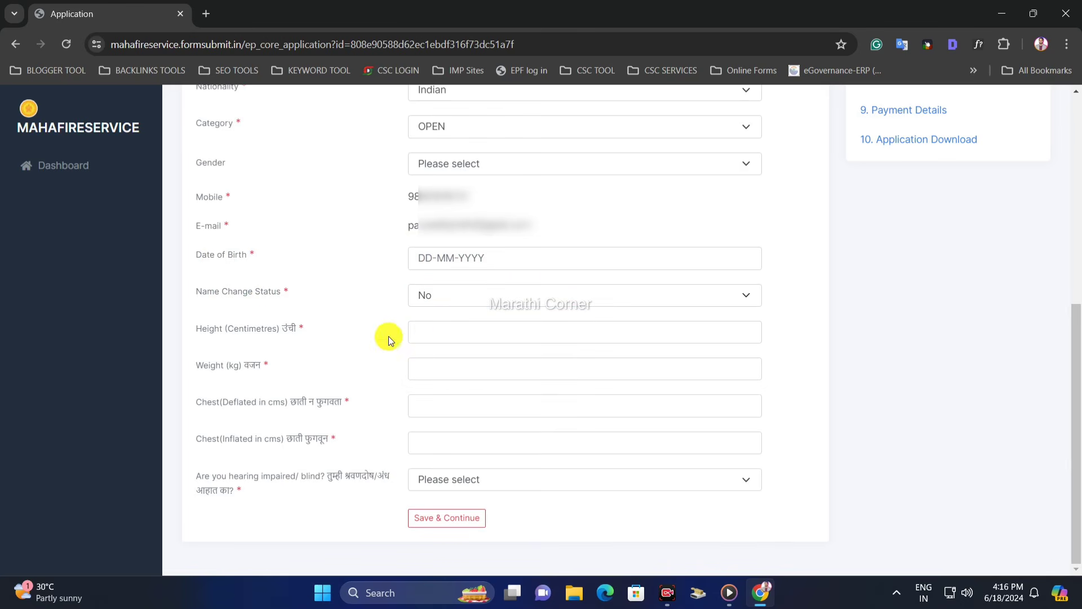
Examine the Height, Weight, Chest (Deflated) and Chest (Inflated) fields of the Personal Information section
left_click_drag(234, 328, 272, 324)
left_click(337, 330)
left_click(430, 336)
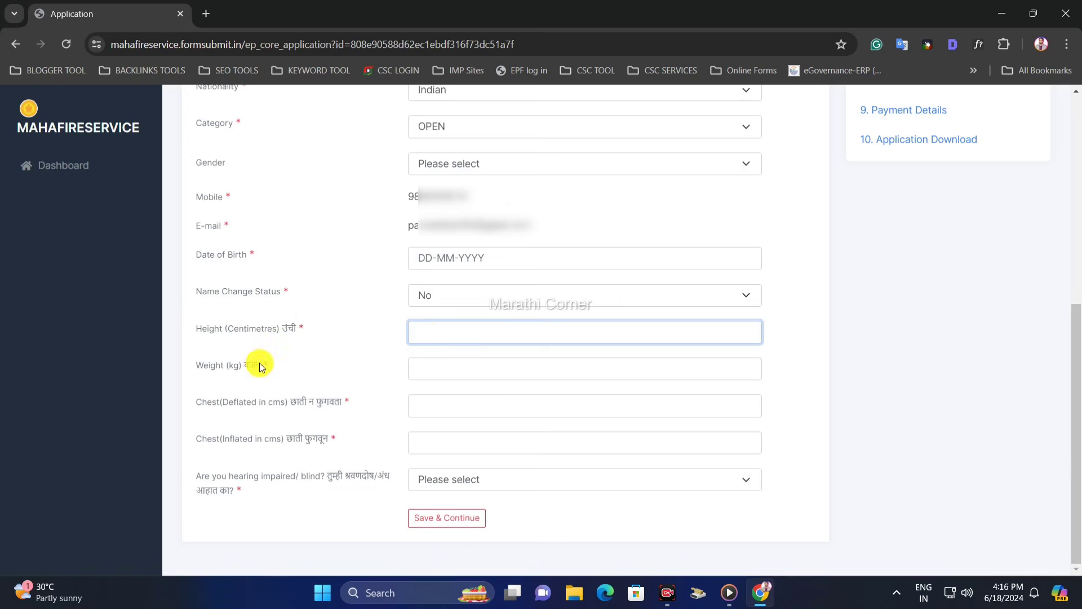
left_click_drag(218, 366, 270, 365)
left_click(416, 372)
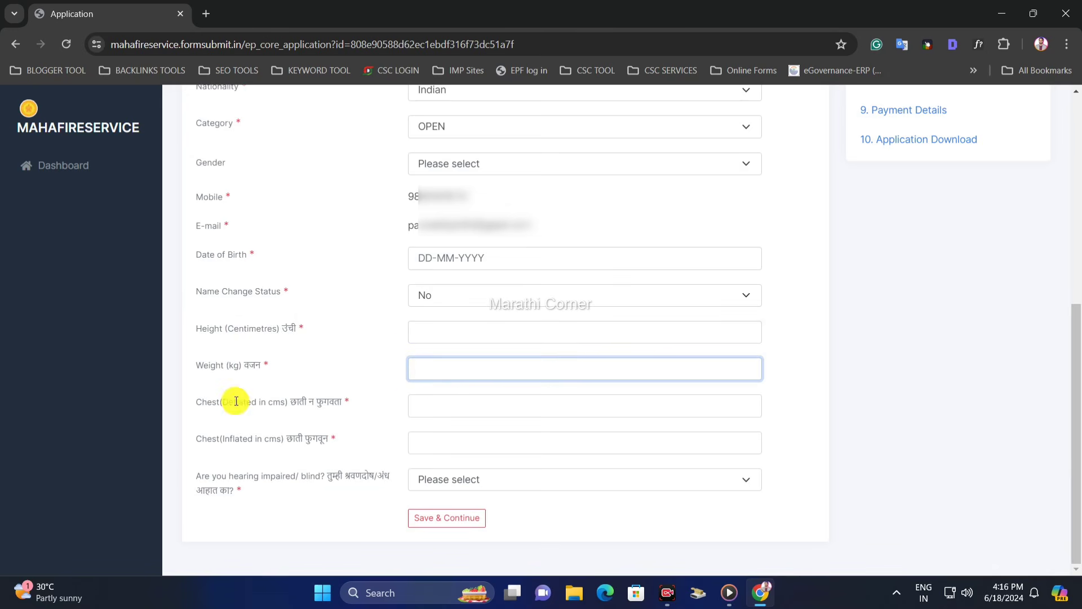
left_click(208, 404)
left_click_drag(208, 403, 332, 413)
left_click(325, 410)
left_click(381, 412)
left_click(441, 414)
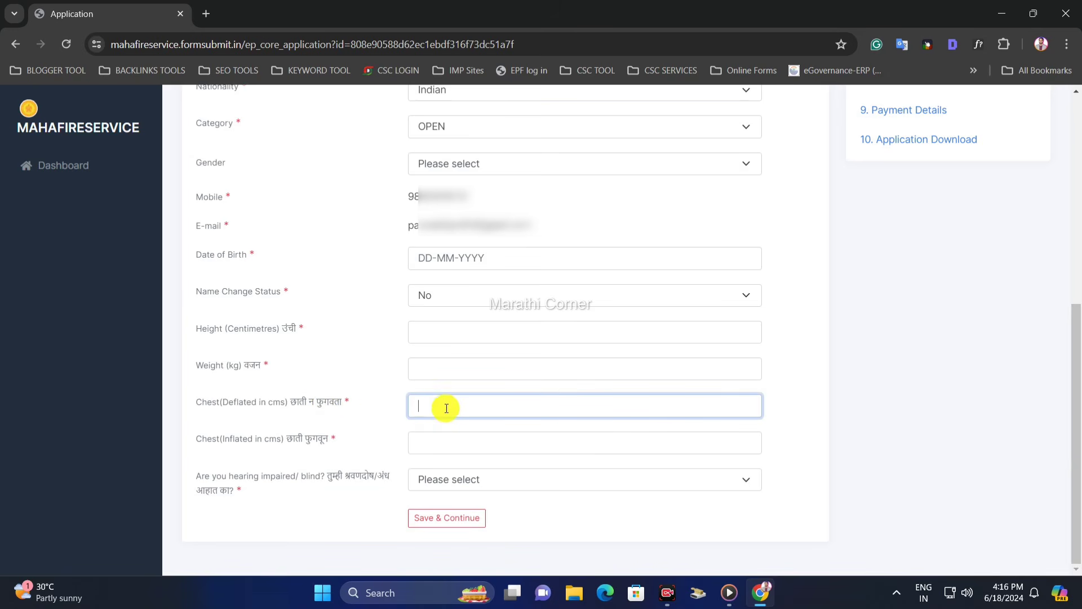
left_click_drag(207, 439, 342, 446)
left_click(342, 446)
left_click(428, 444)
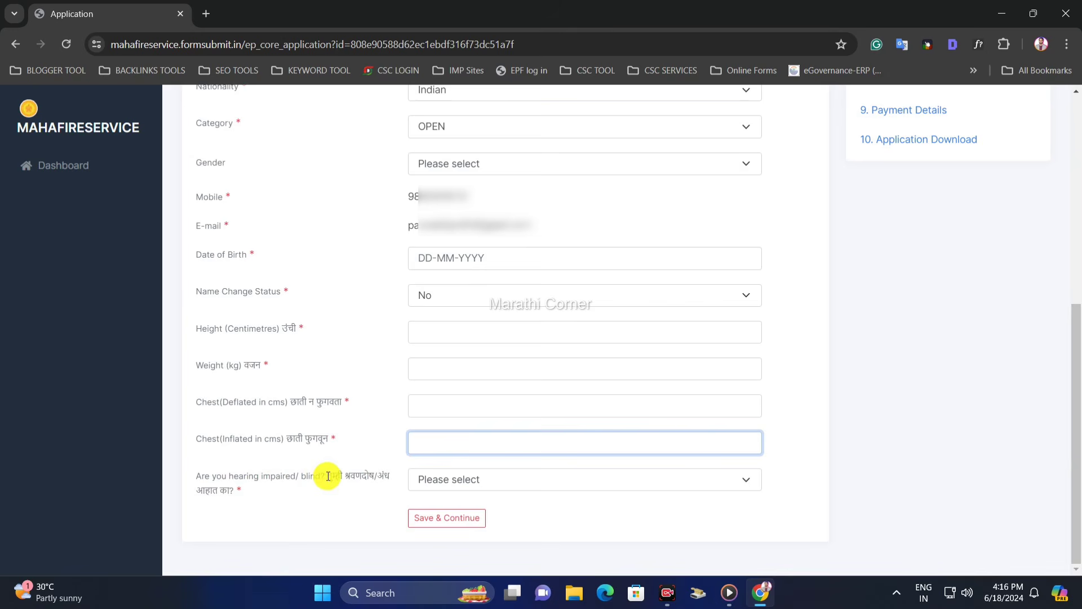
Answer No to the question about being hearing impaired or blind in the Personal Information section
left_click_drag(333, 481, 369, 485)
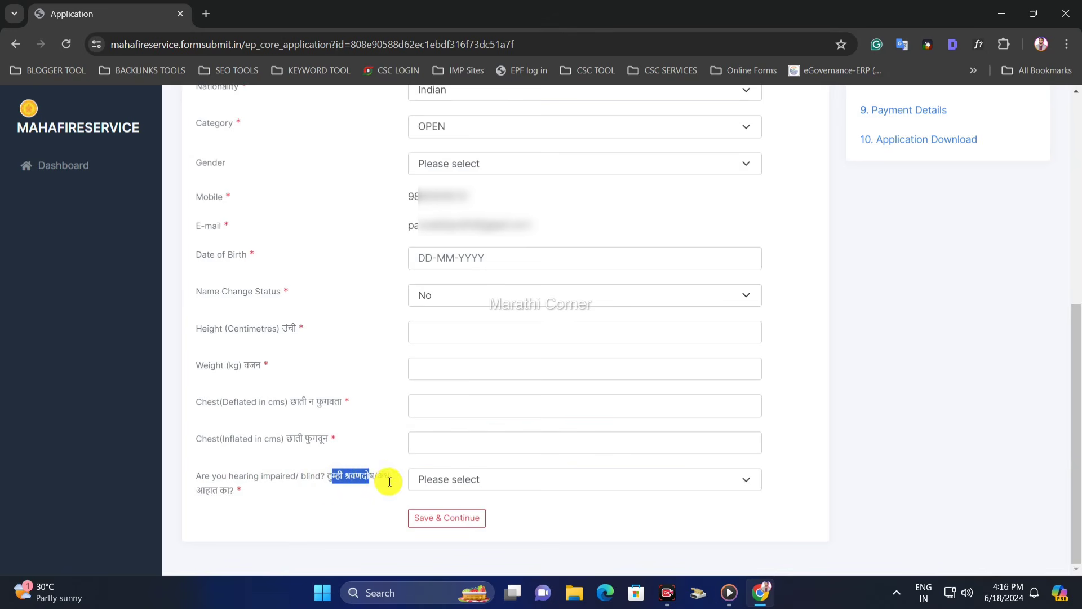
left_click(387, 484)
left_click(383, 489)
left_click(442, 483)
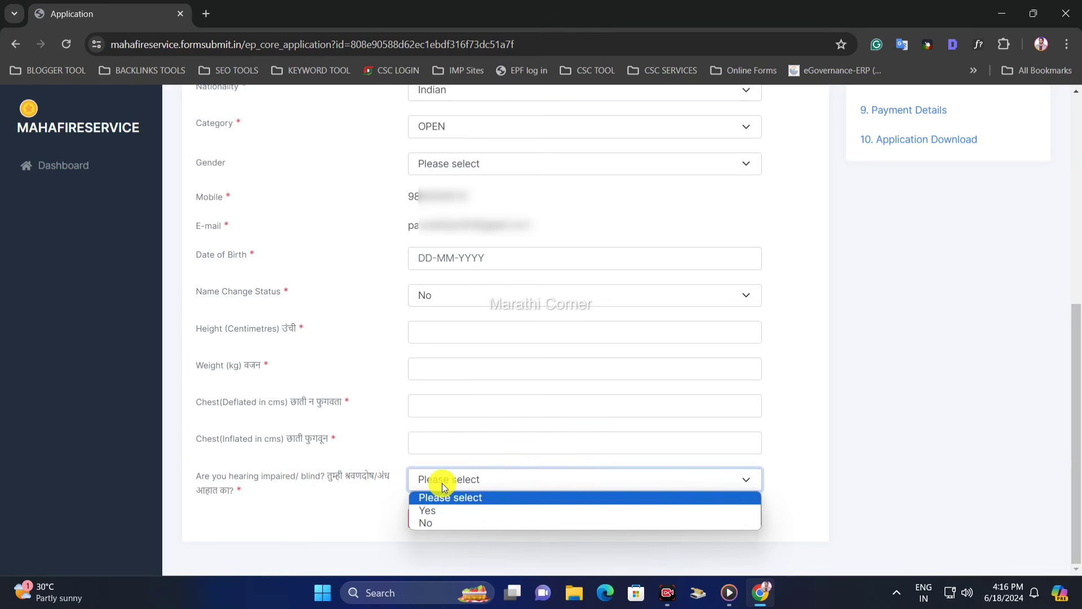
left_click(441, 522)
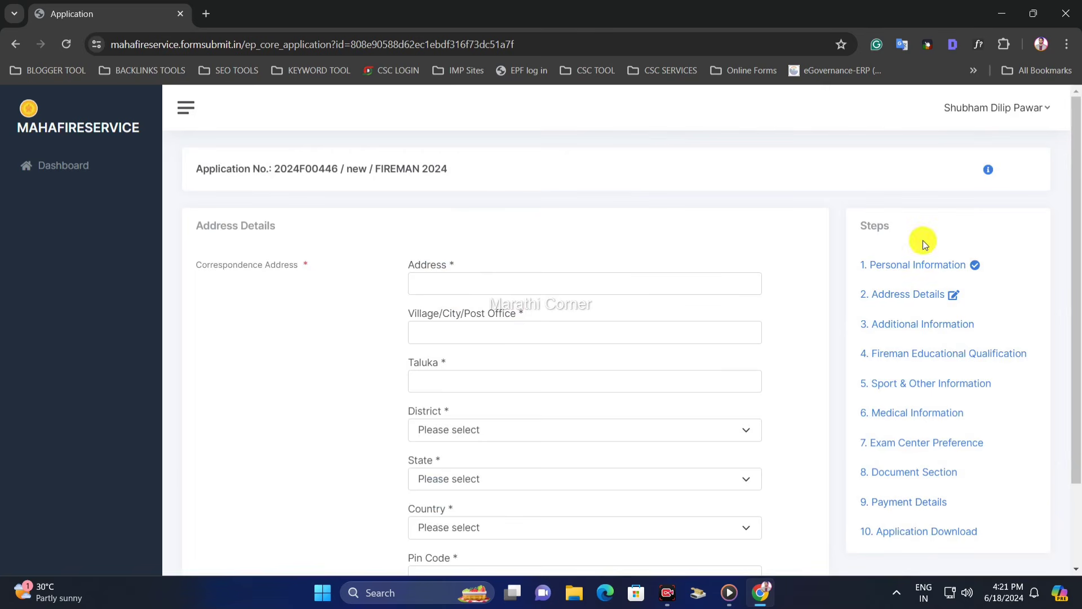
Examine the Address, Village/City/Post Office, Taluka and District fields of the correspondence address
scroll(894, 257, "down", 2)
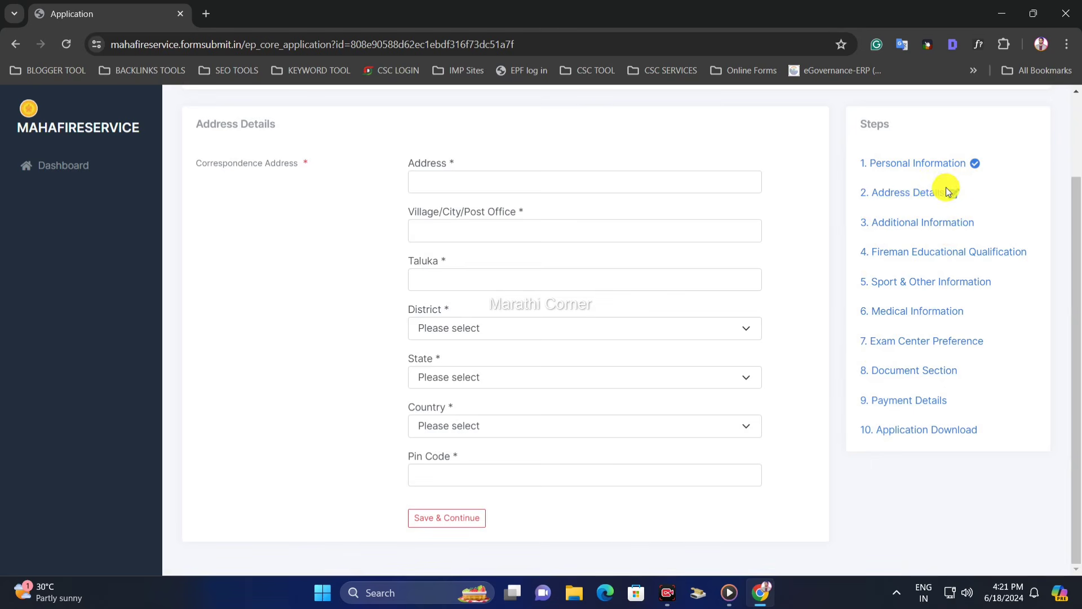
left_click(448, 185)
left_click(463, 238)
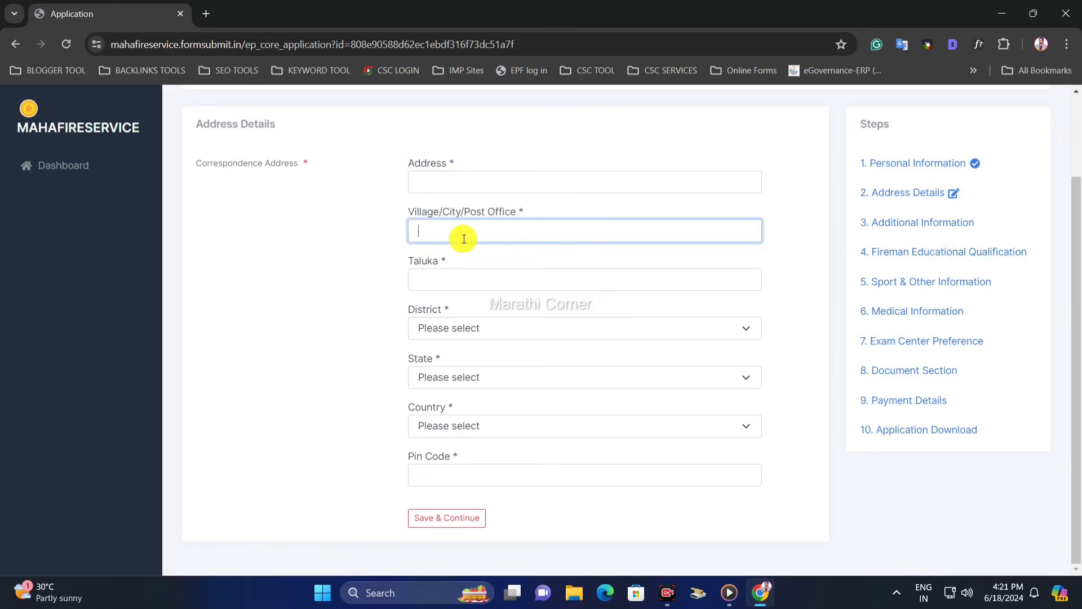
left_click(488, 278)
left_click(492, 329)
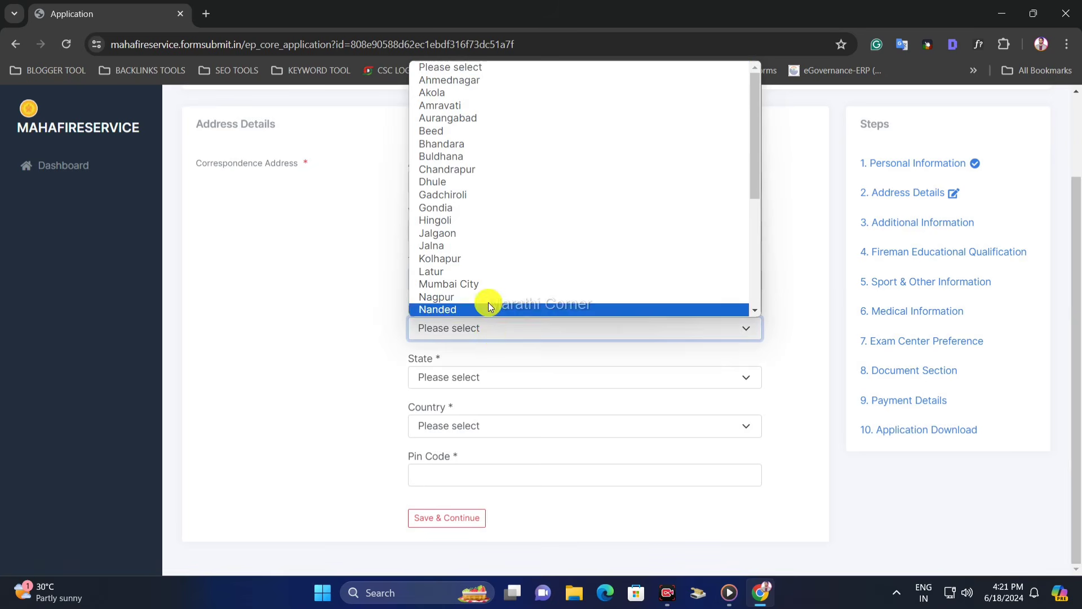
scroll(459, 283, "down", 5)
Set State to Maharashtra and Country to India in the correspondence address, and save the Address Details section
left_click(420, 379)
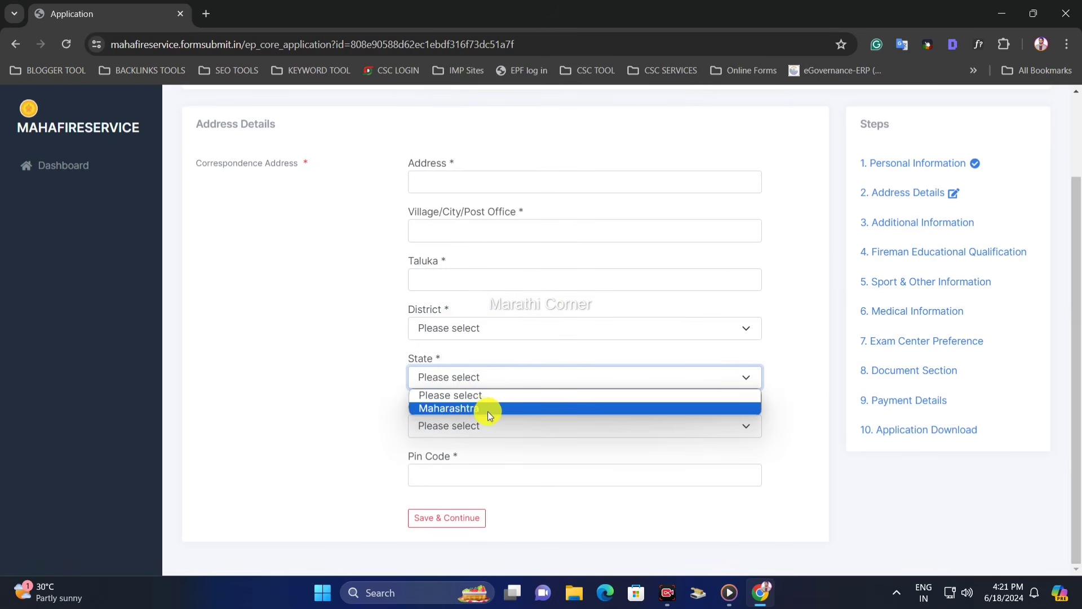
left_click(474, 410)
left_click(516, 428)
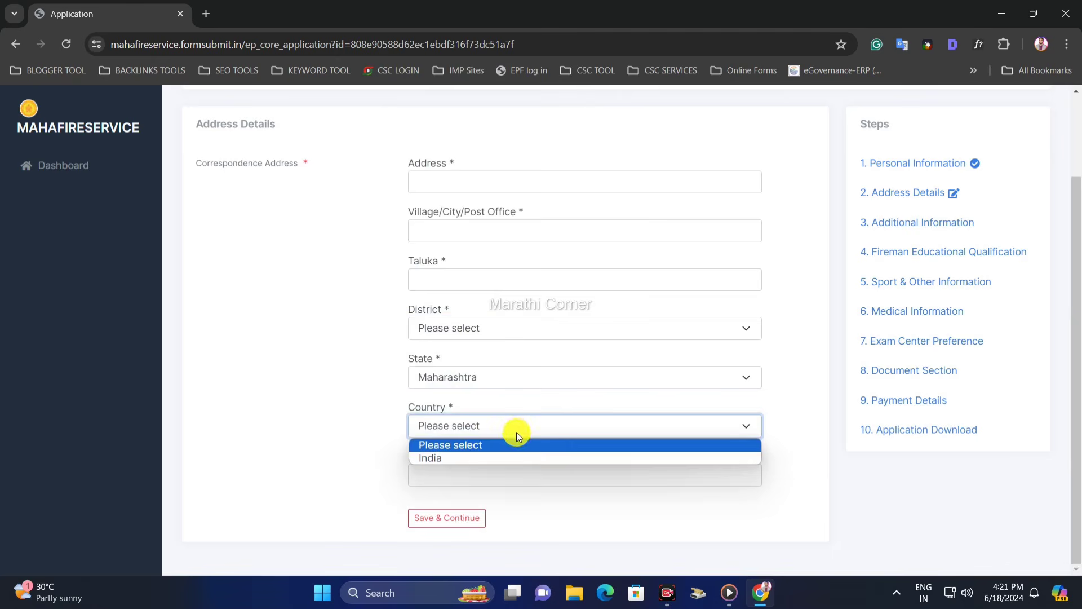
left_click(483, 454)
left_click(448, 476)
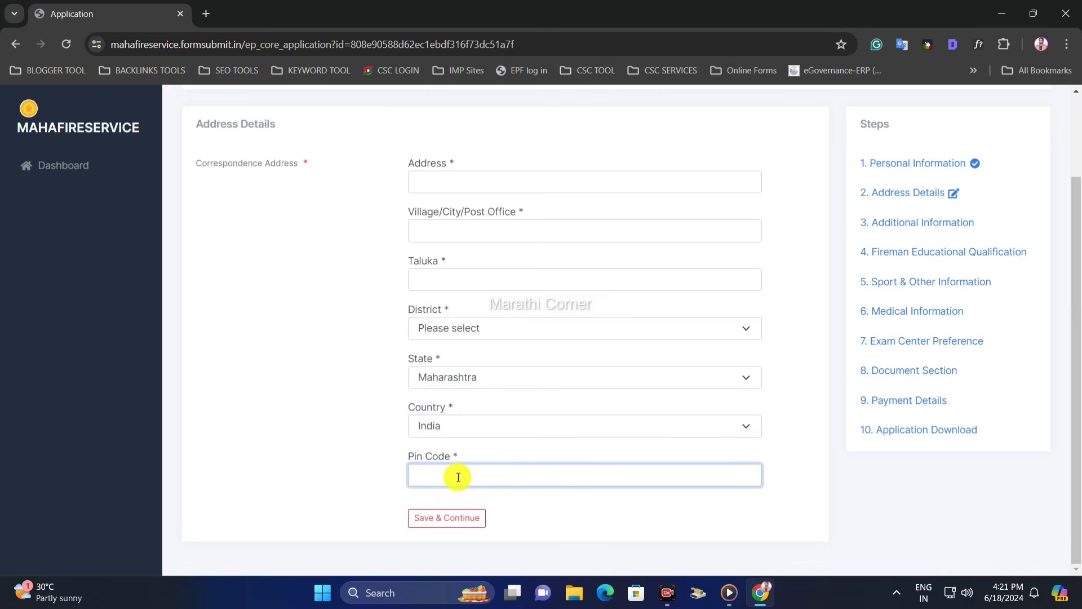
left_click(480, 521)
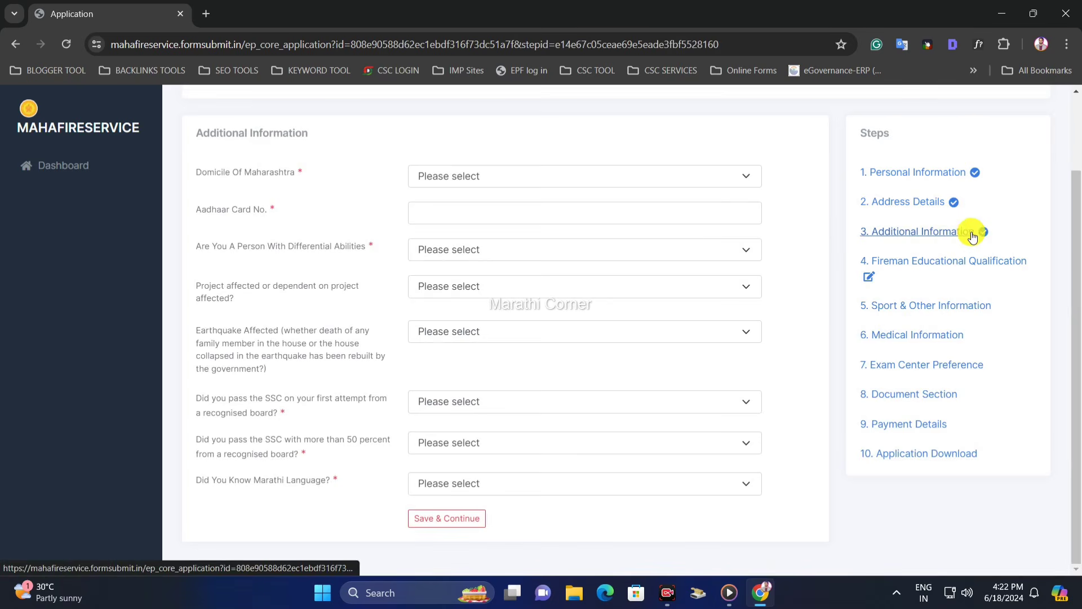
Set Domicile Of Maharashtra to Yes in Additional Information and make the Aadhaar Card No. field ready for entry
left_click(193, 165)
left_click(482, 179)
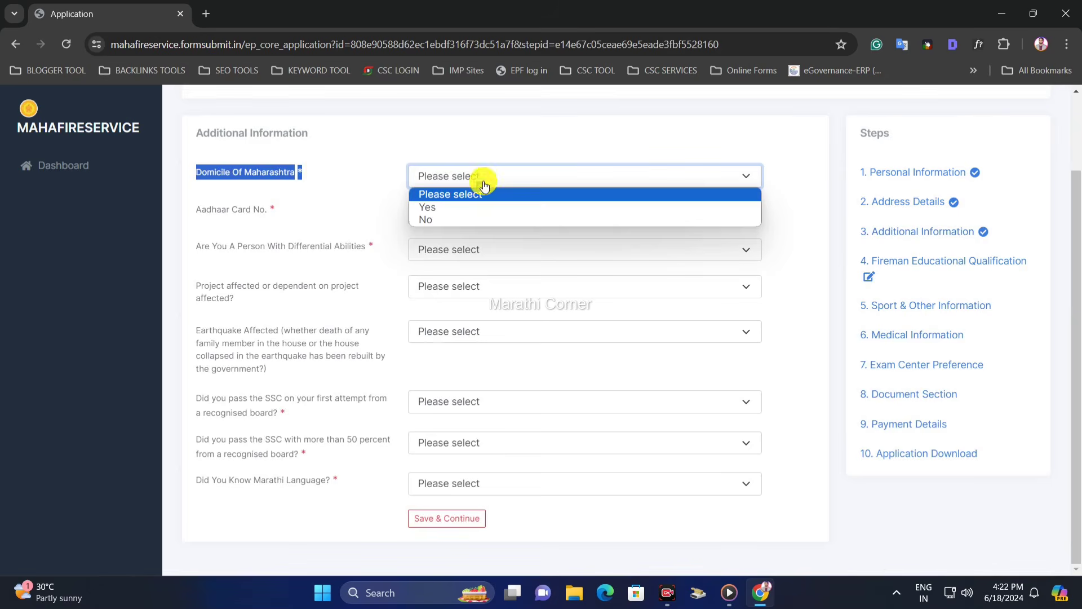
left_click(443, 202)
left_click(351, 207)
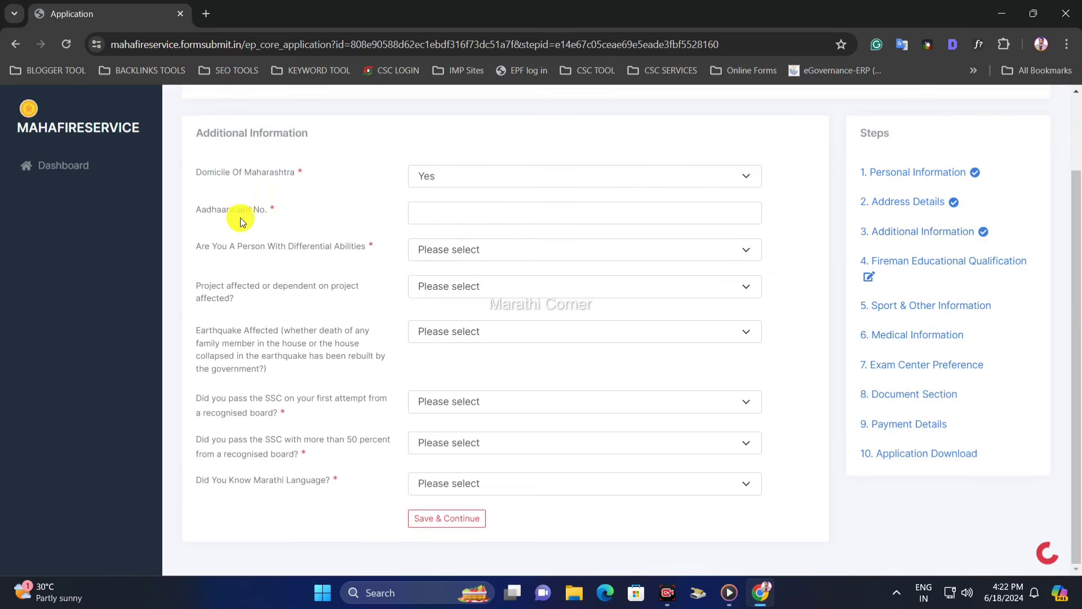
left_click_drag(211, 210, 299, 209)
left_click(422, 213)
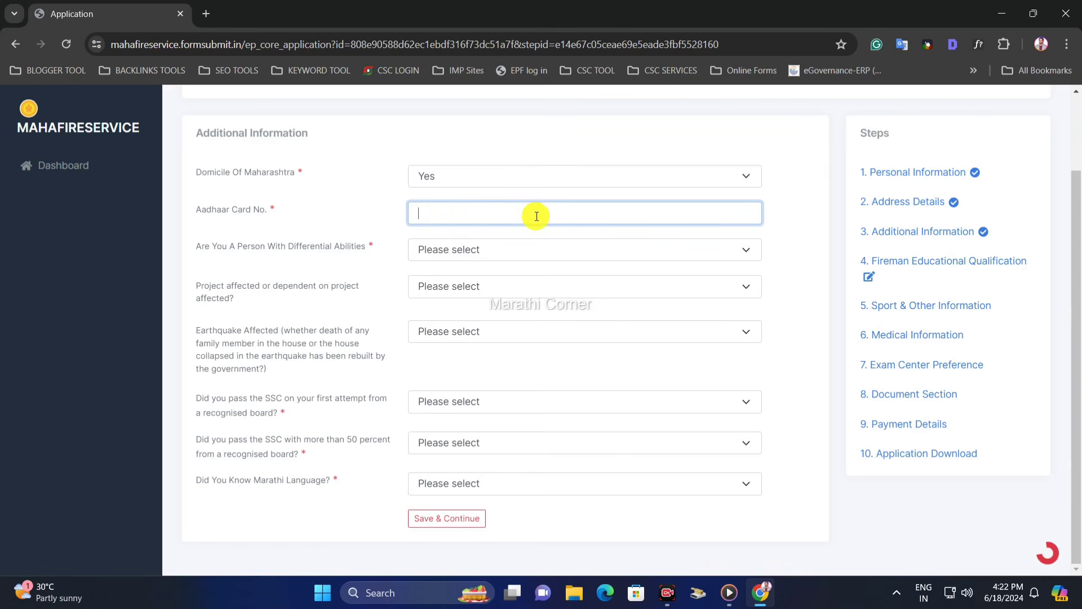
Set the question about being a person with differential abilities to No in Additional Information
left_click_drag(270, 246, 372, 247)
left_click(495, 252)
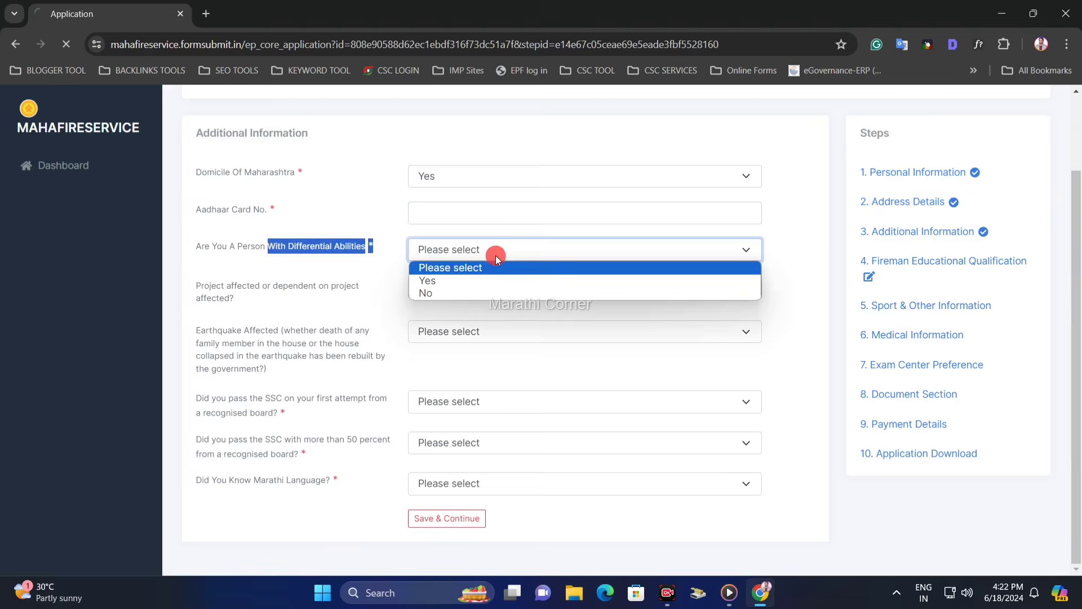
left_click(442, 292)
left_click(442, 249)
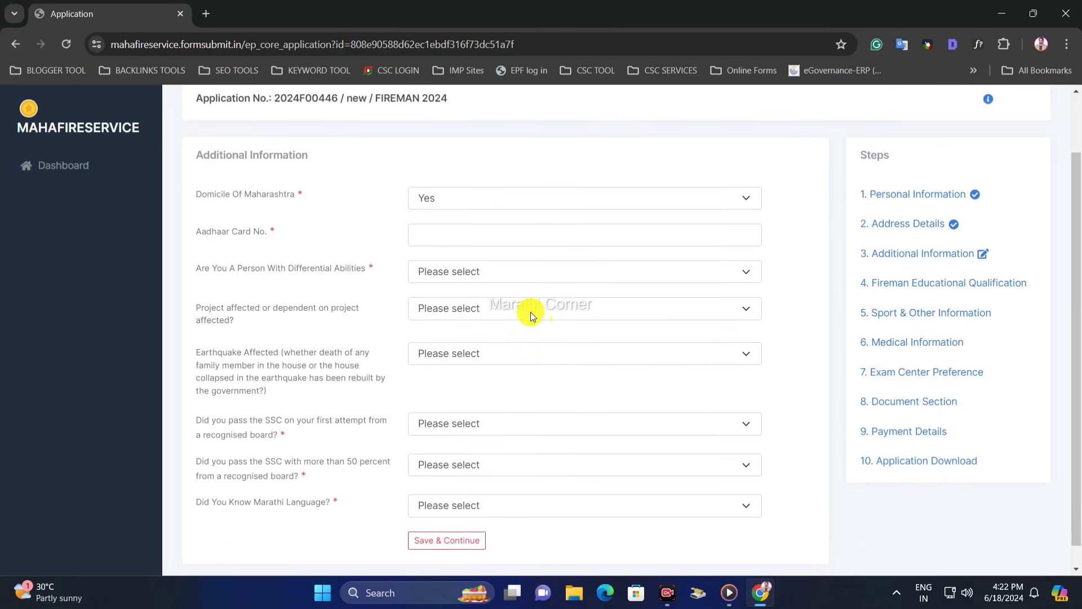
scroll(530, 312, "down", 1)
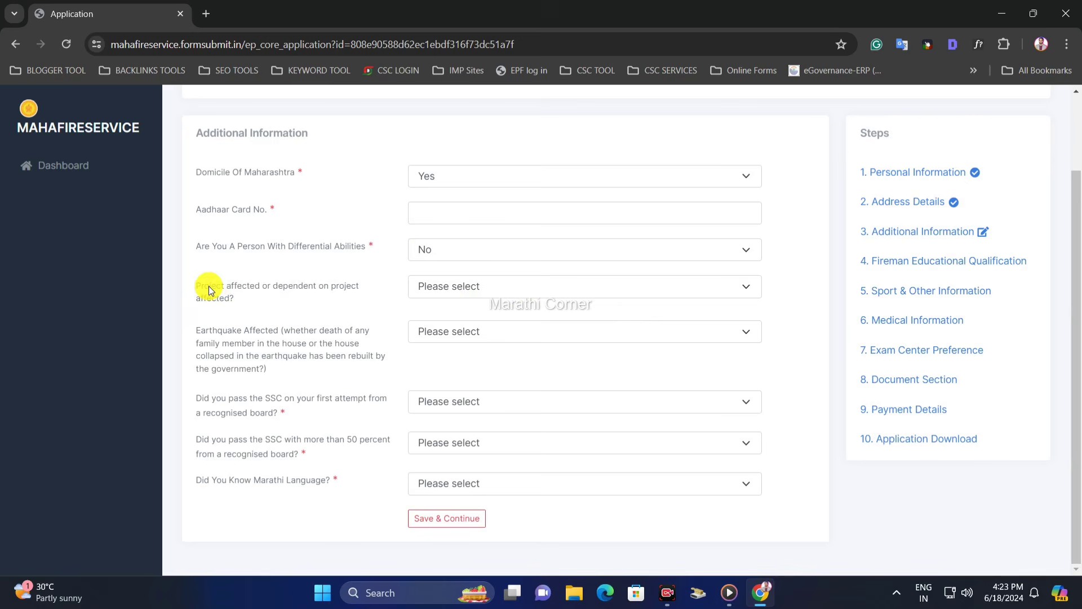
Examine the choices for the project-affected and earthquake-affected questions in Additional Information
left_click_drag(209, 286, 317, 290)
left_click(331, 289)
left_click(451, 284)
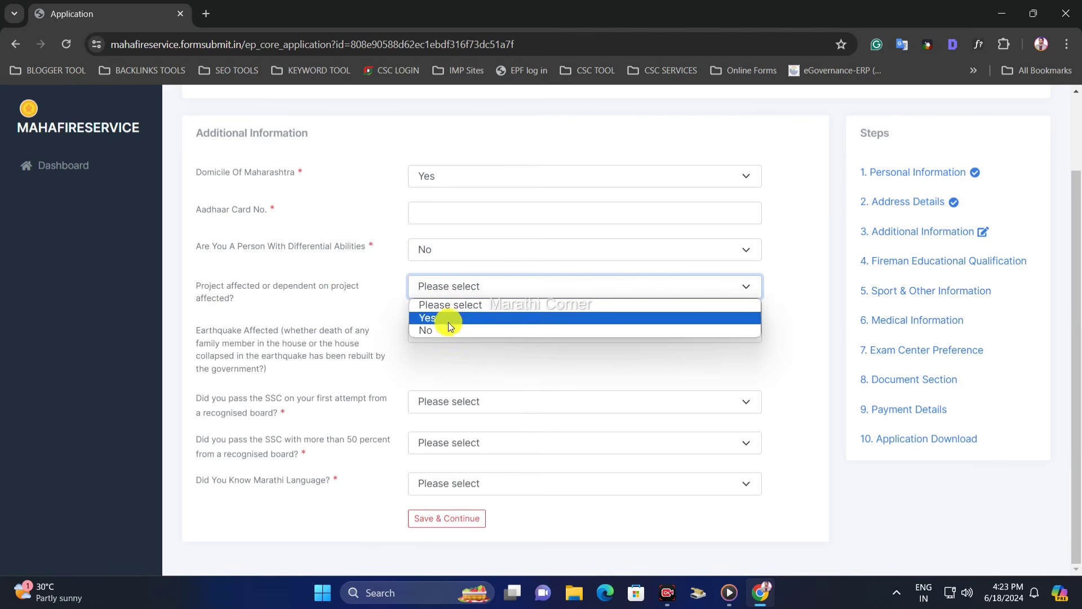
left_click(406, 330)
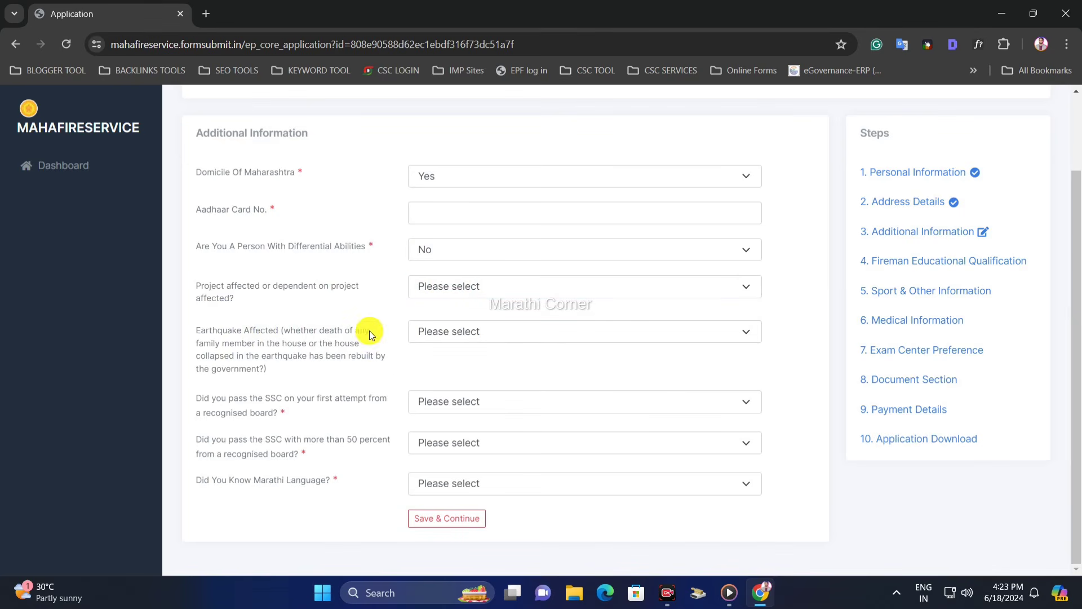
left_click(430, 333)
left_click(387, 377)
Answer Yes to having passed the SSC on the first attempt from a recognised board
left_click(441, 402)
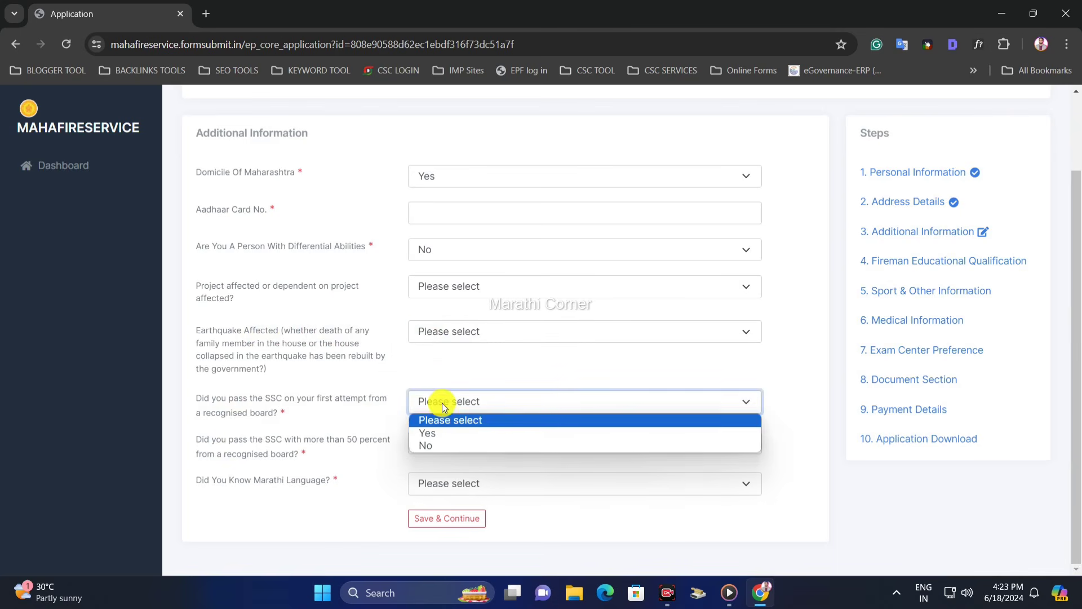
left_click(450, 433)
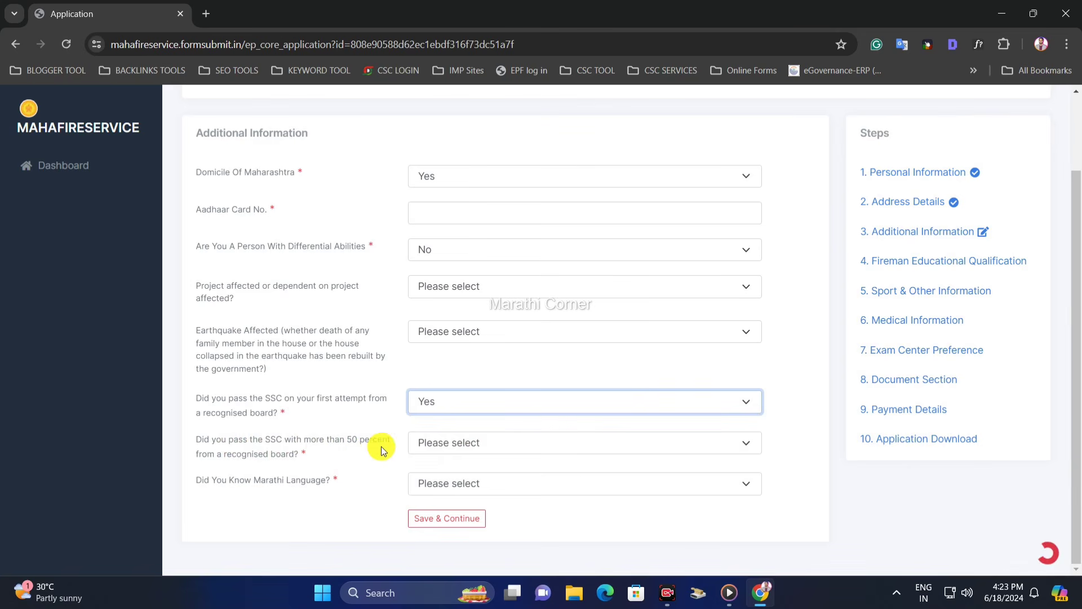
left_click(867, 561)
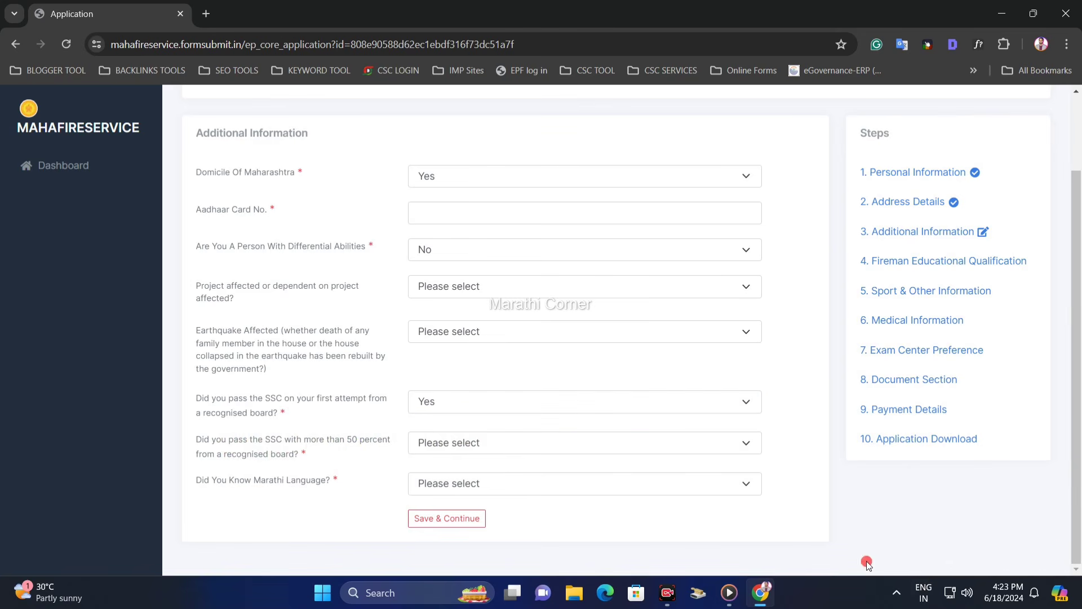
Answer Yes to having passed the SSC with more than 50 percent and to knowing the Marathi language
left_click_drag(272, 441, 346, 441)
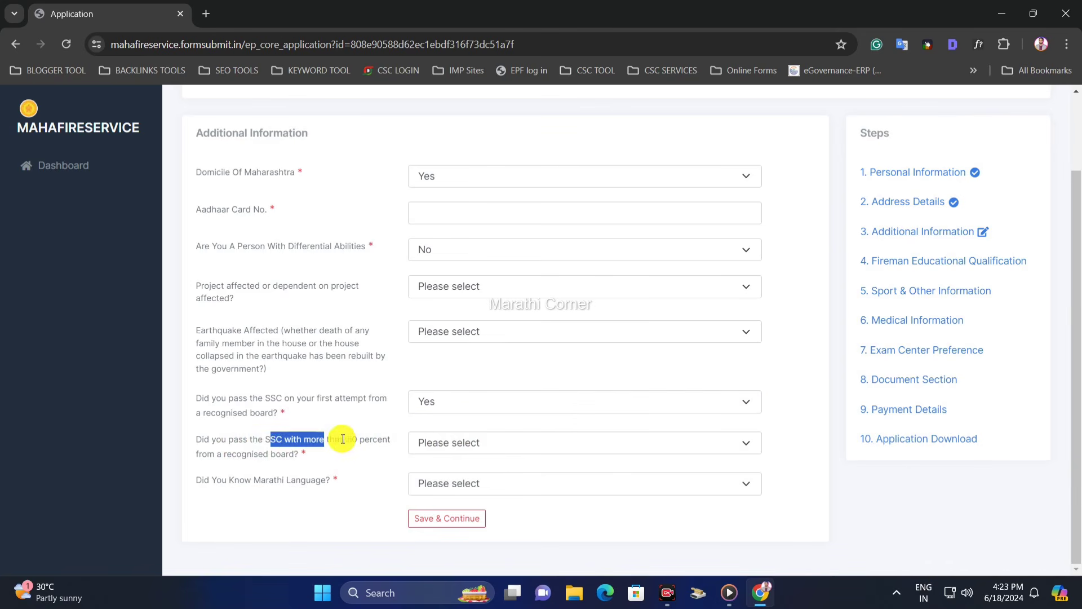
left_click(448, 442)
left_click(446, 473)
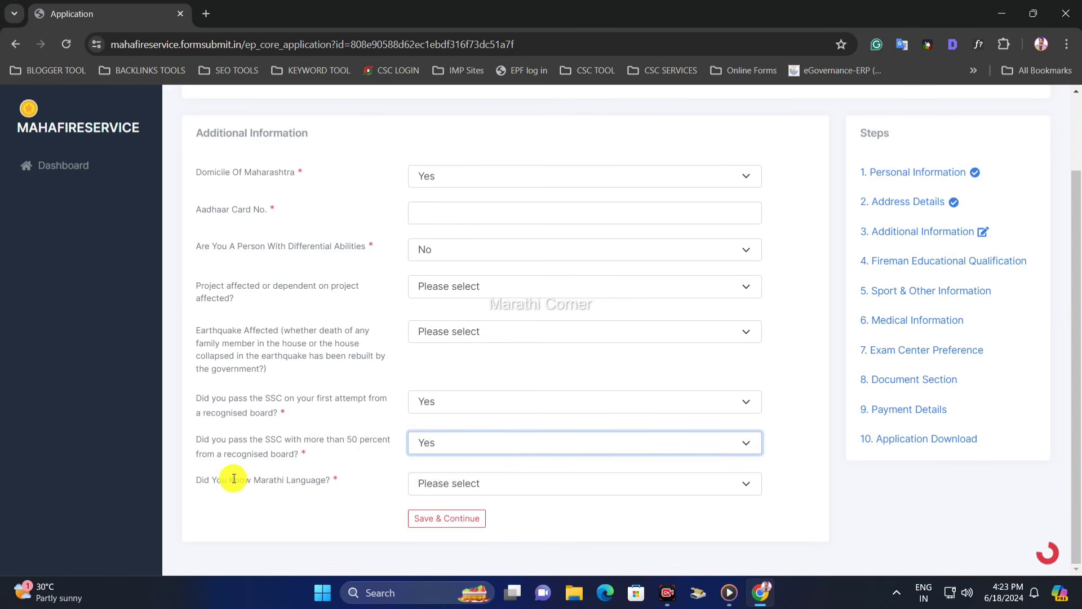
left_click(445, 483)
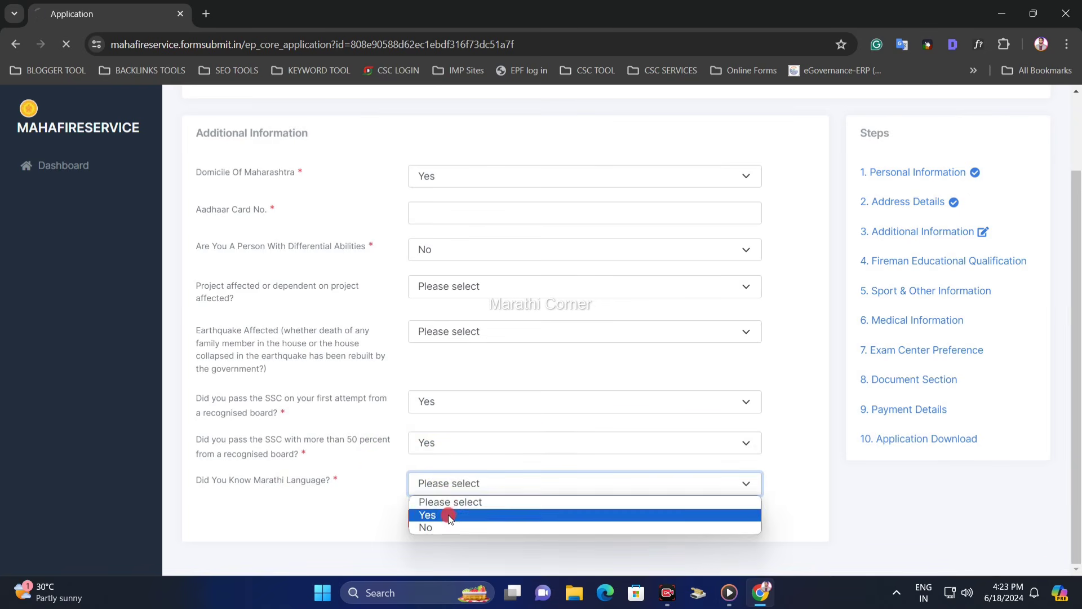
left_click(447, 513)
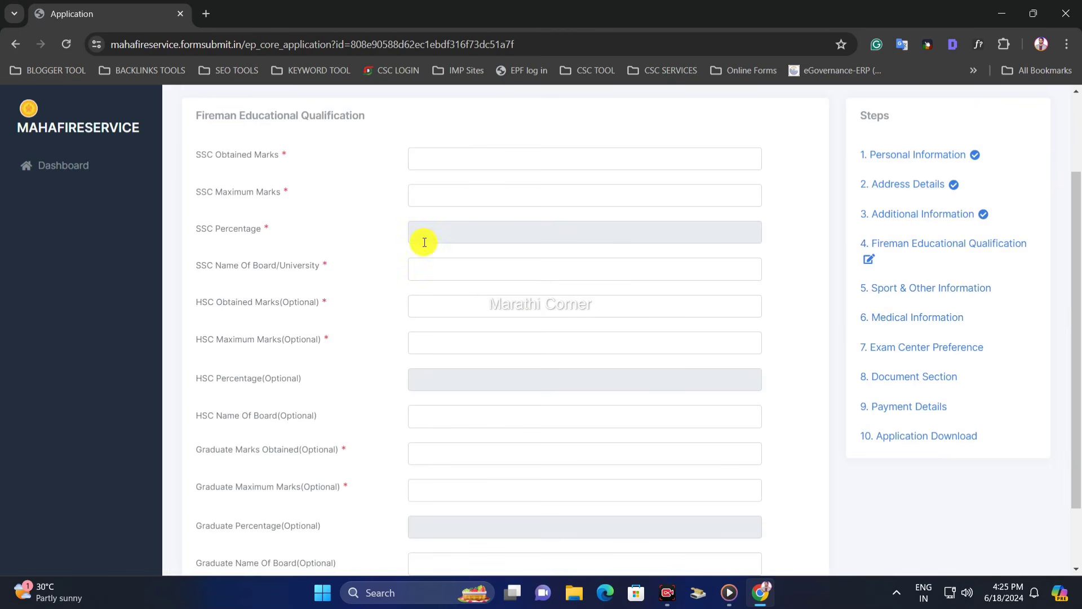
Enter 391 as SSC Obtained Marks and 500 as SSC Maximum Marks, and check the SSC Percentage field
left_click_drag(220, 151, 280, 152)
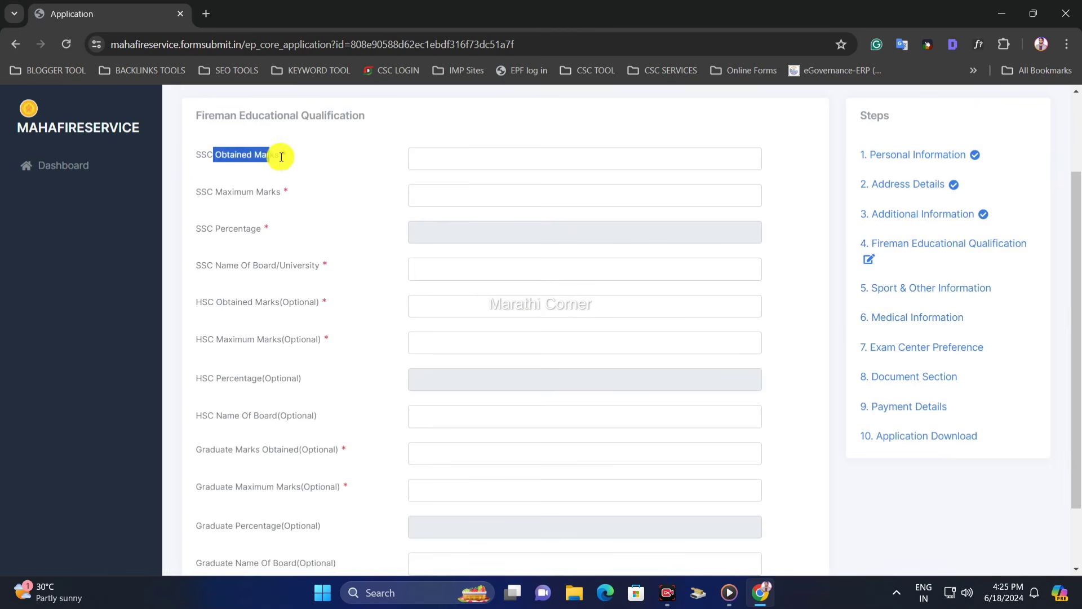
left_click(462, 164)
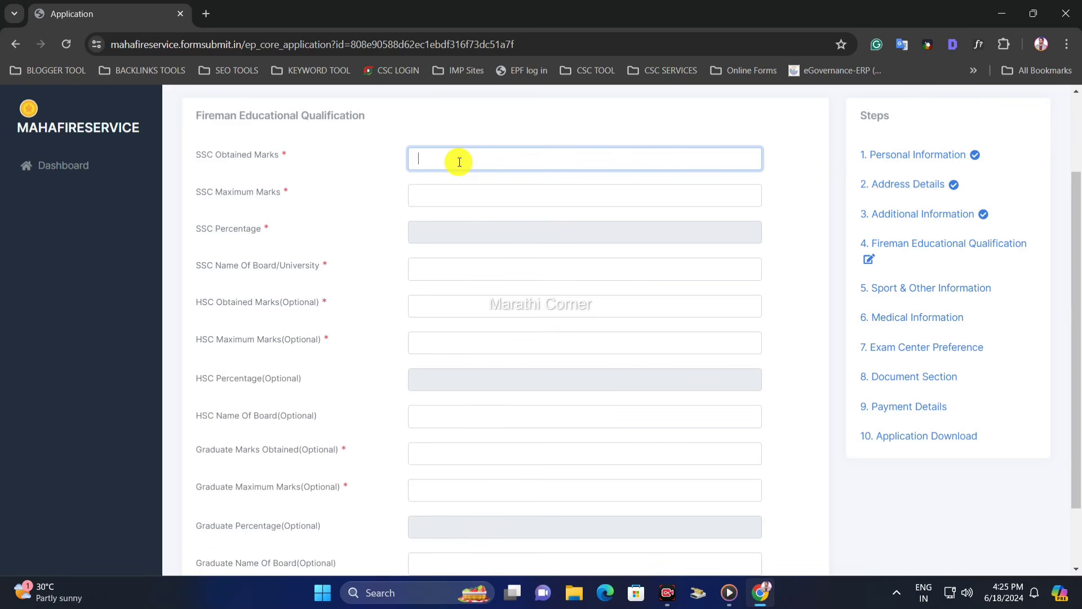
type("391")
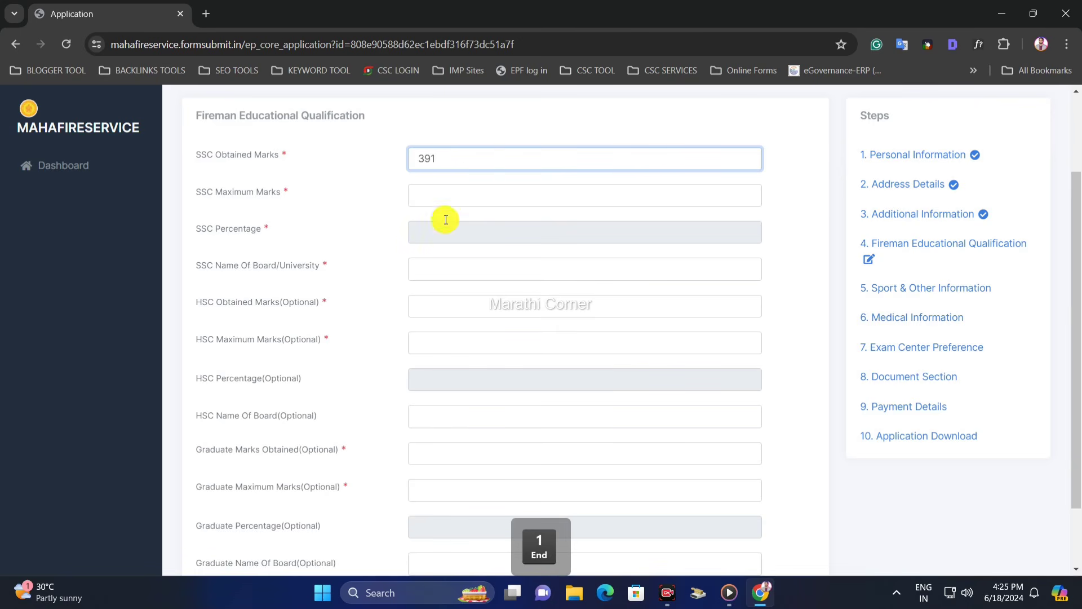
left_click(436, 202)
type("500")
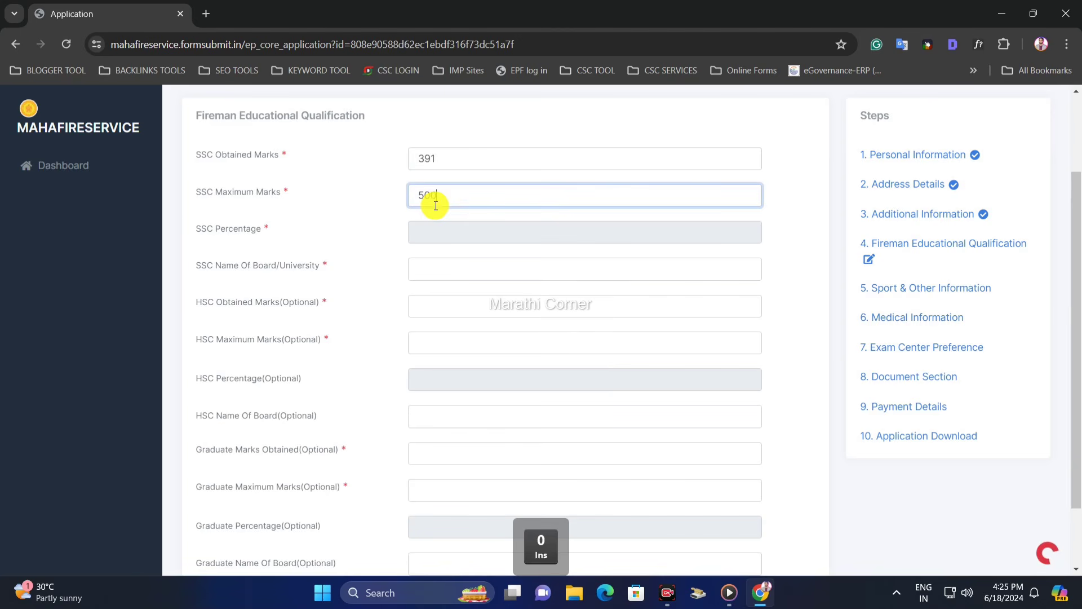
left_click(330, 253)
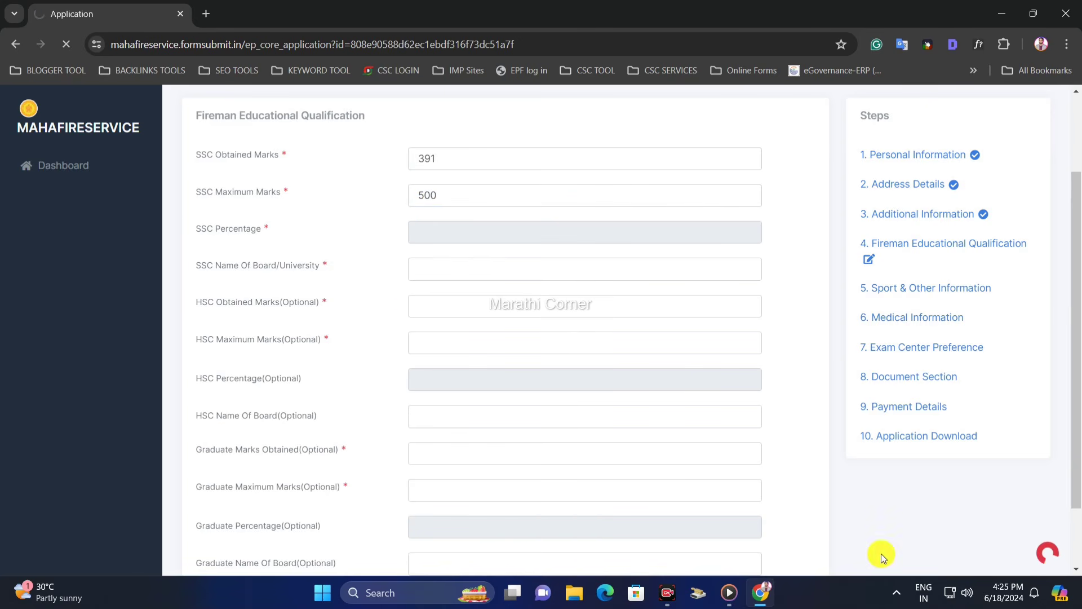
scroll(640, 416, "down", 2)
left_click_drag(217, 150, 295, 151)
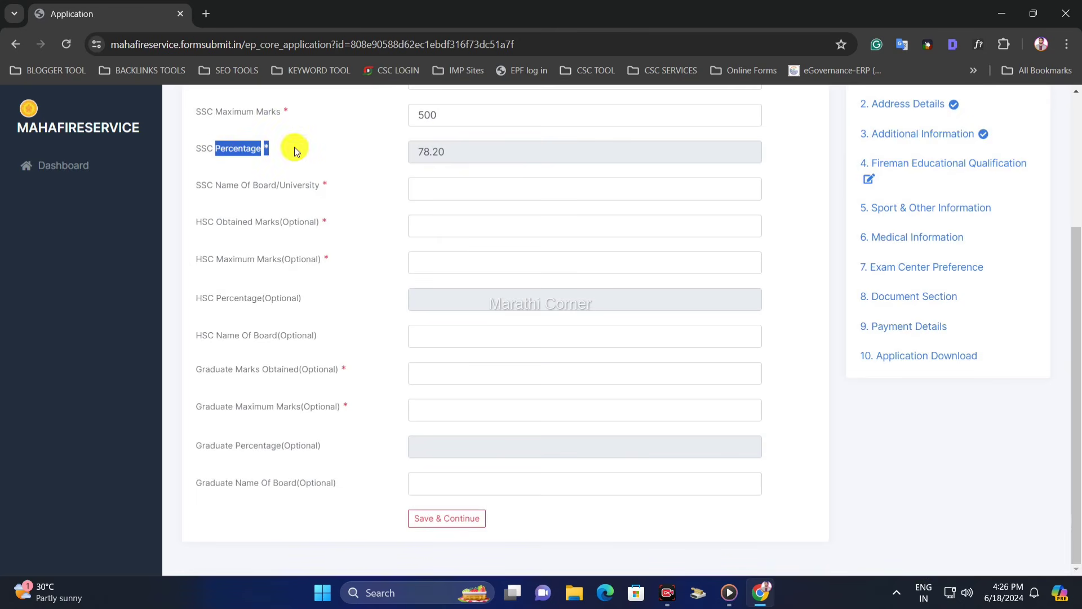
Enter Maharashtra Board Pune as the SSC Name Of Board/University
left_click(456, 124)
left_click(475, 137)
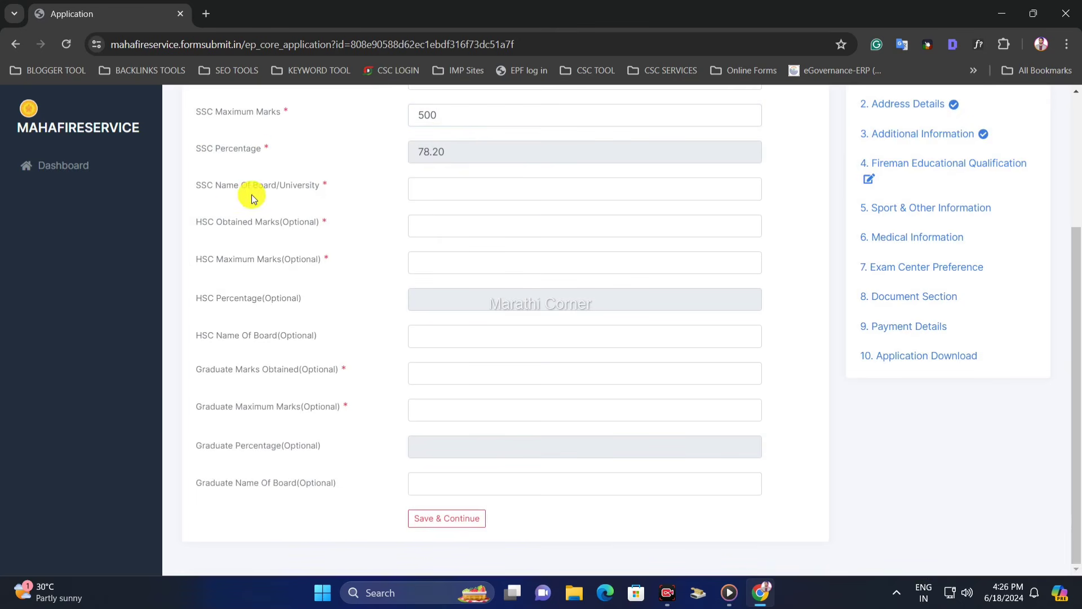
left_click_drag(214, 196, 302, 183)
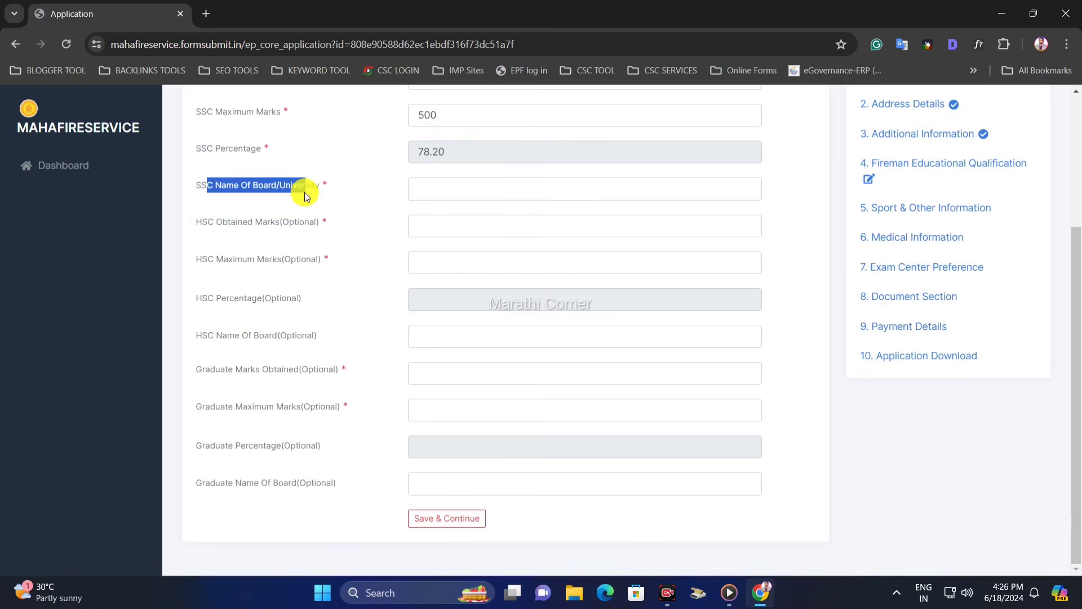
left_click(361, 192)
left_click(440, 191)
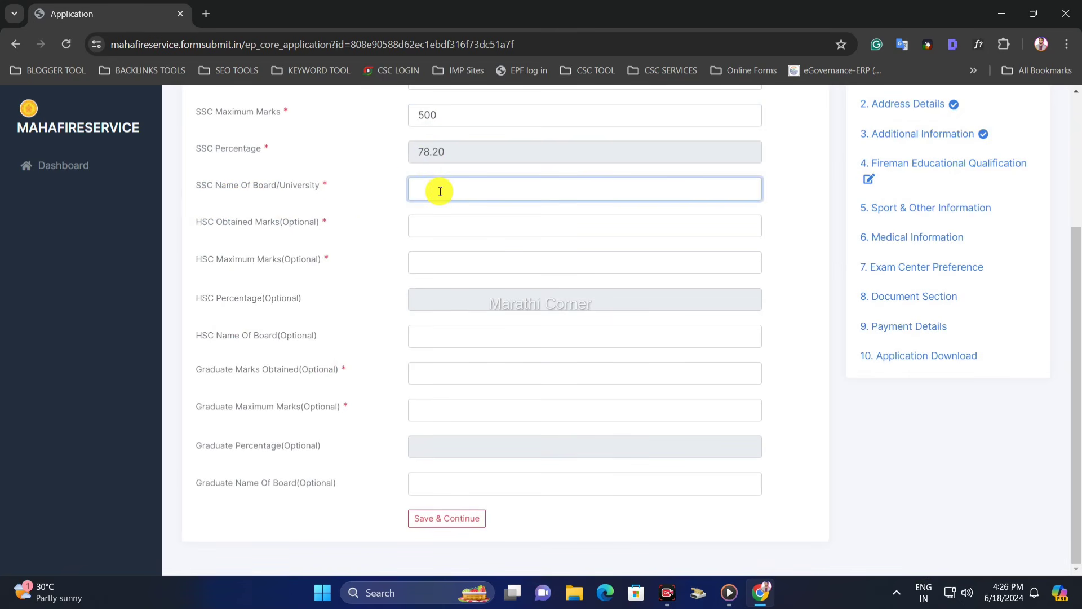
type("Mah")
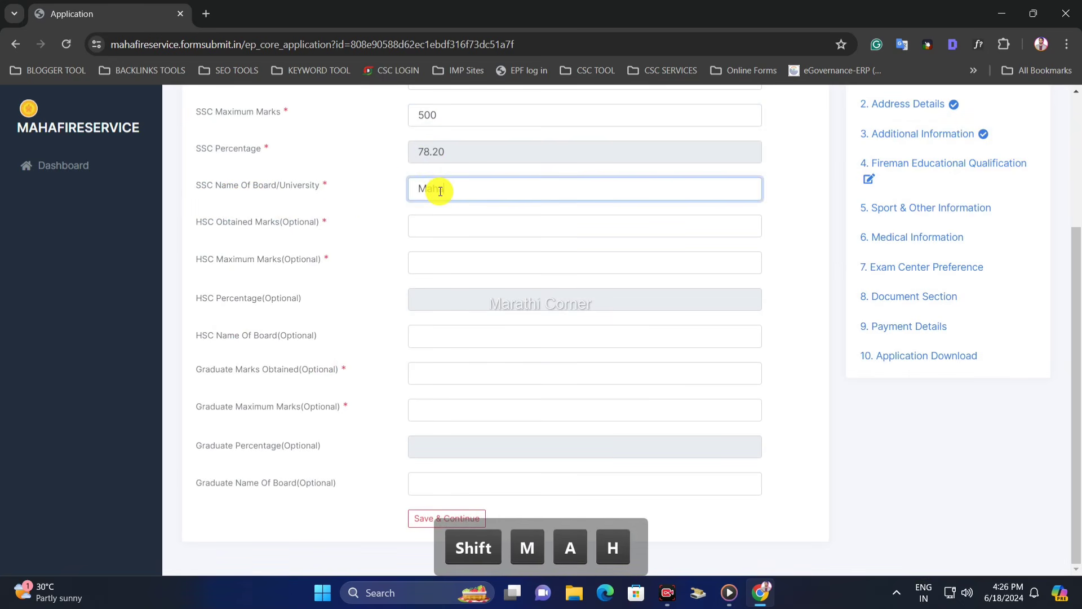
type("arashtra ")
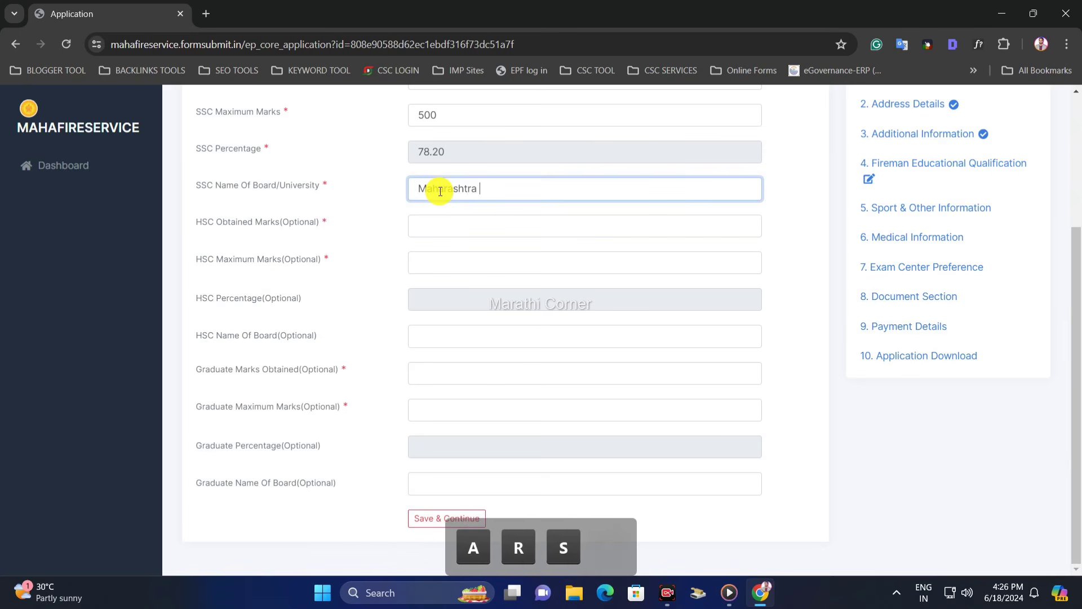
type("Board ")
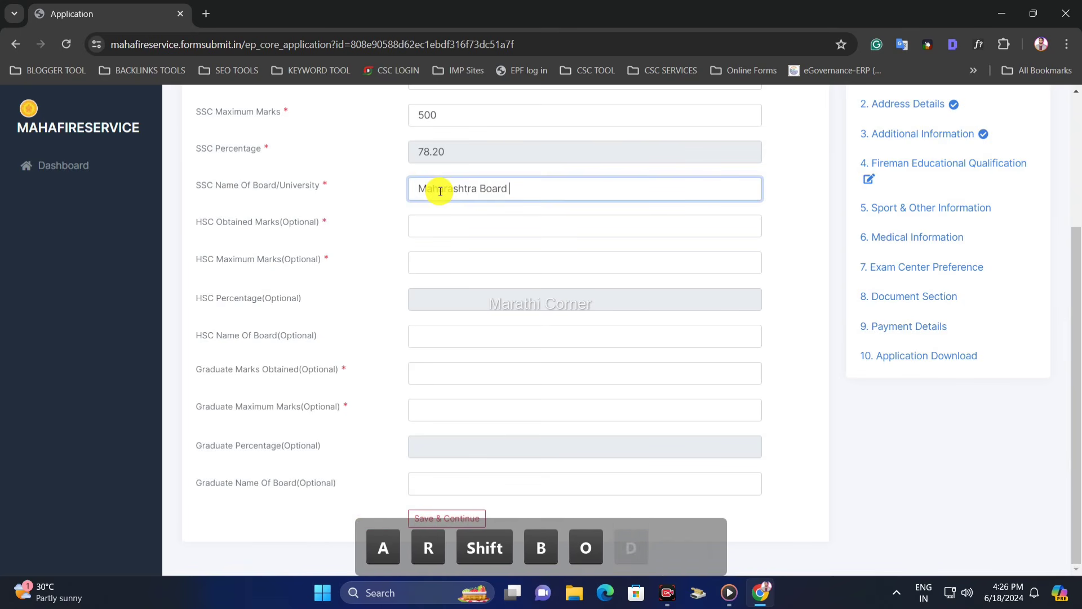
type("Pune")
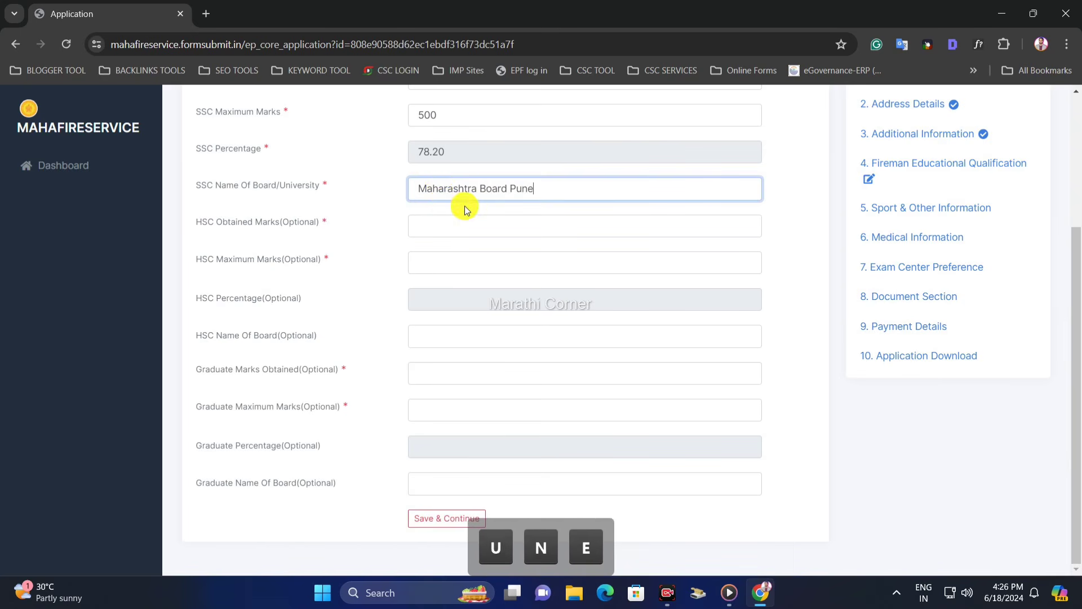
Enter 300 as HSC Obtained Marks and 500 as HSC Maximum Marks
left_click(428, 222)
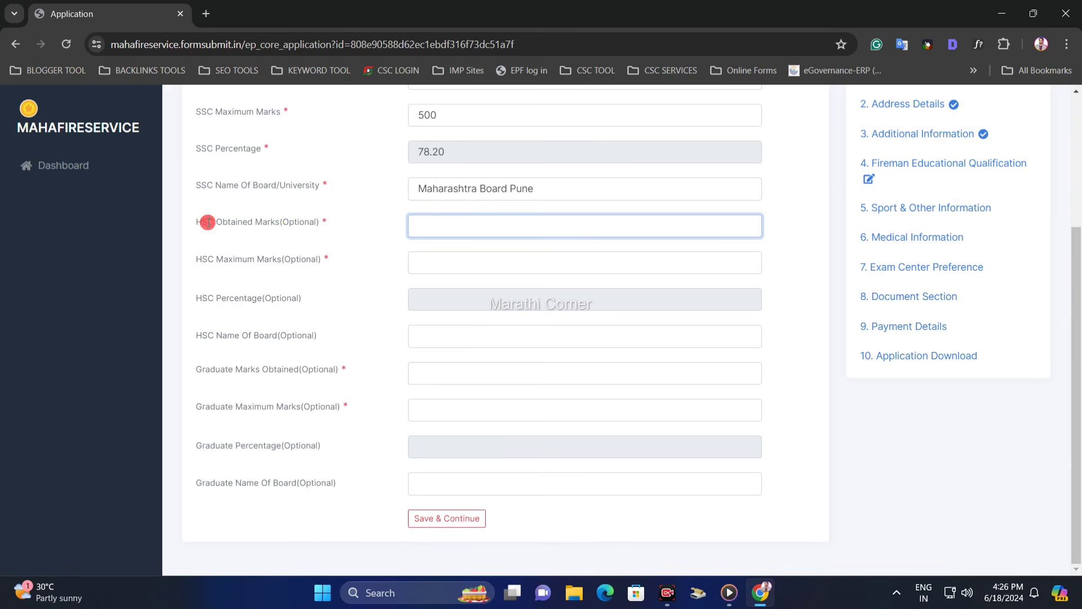
left_click_drag(207, 222, 317, 219)
left_click(340, 232)
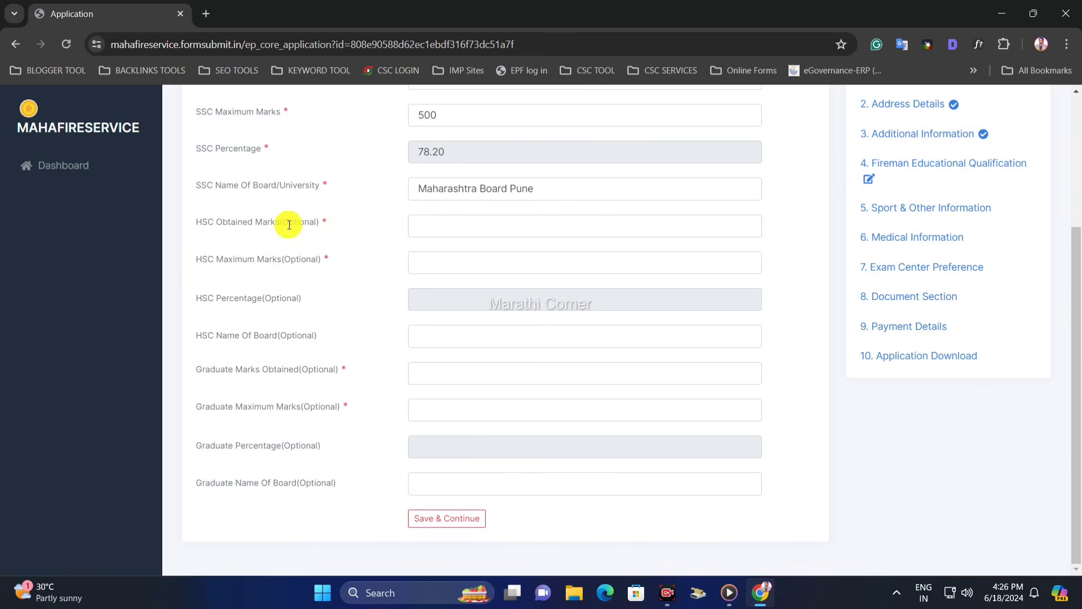
left_click(457, 233)
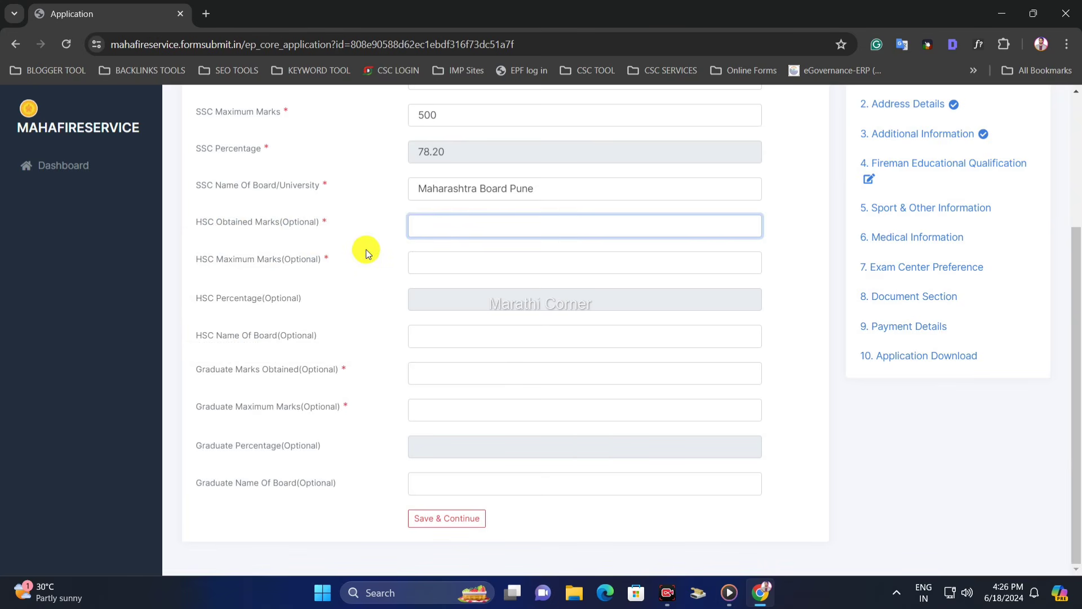
left_click_drag(289, 264, 350, 265)
left_click(446, 266)
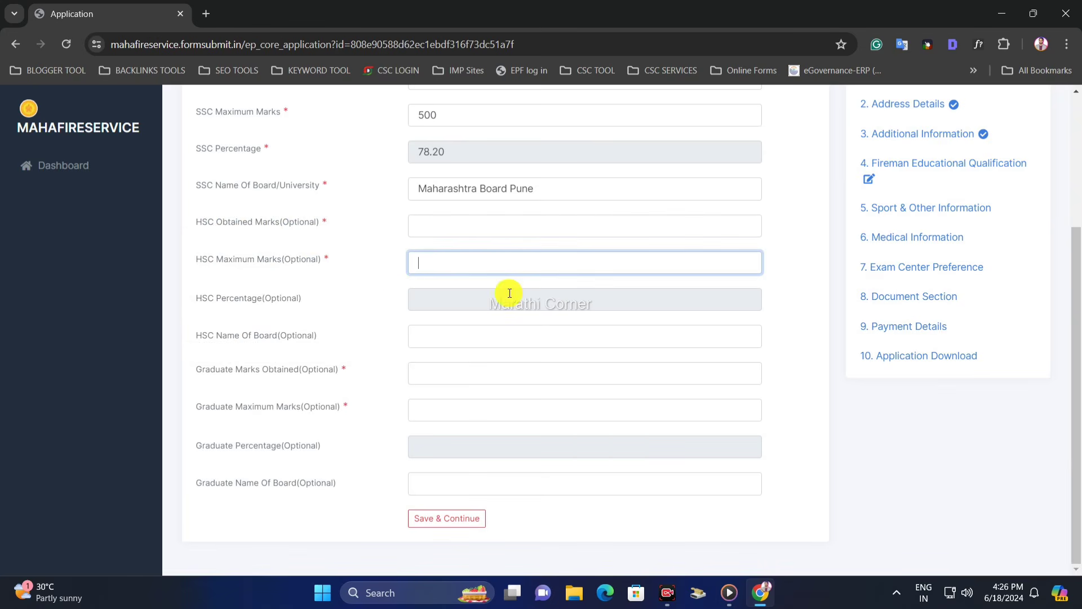
left_click(461, 240)
left_click(460, 234)
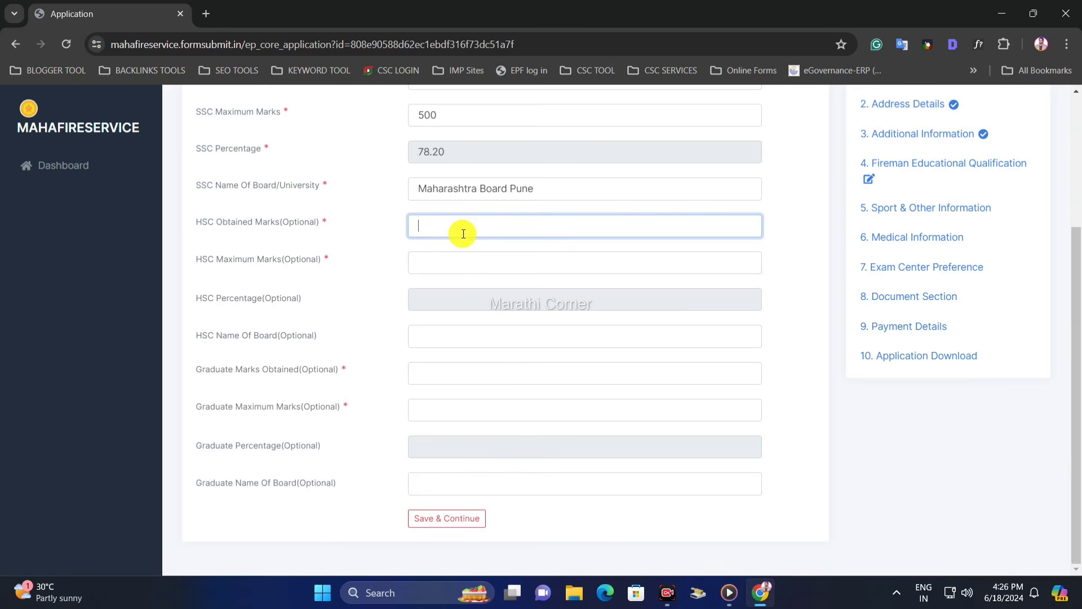
type("5")
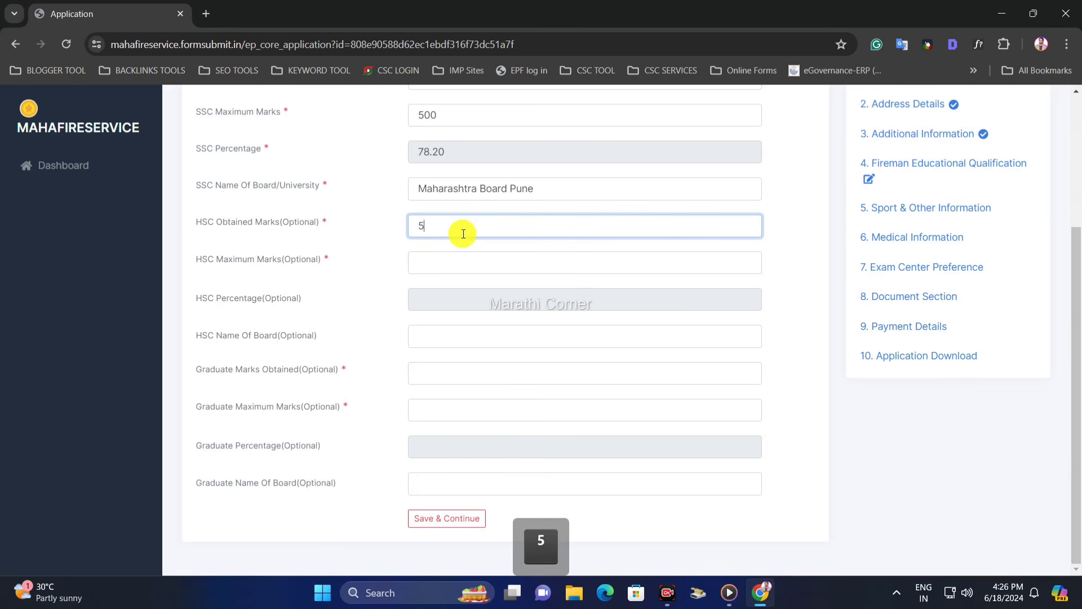
key("BackSpace")
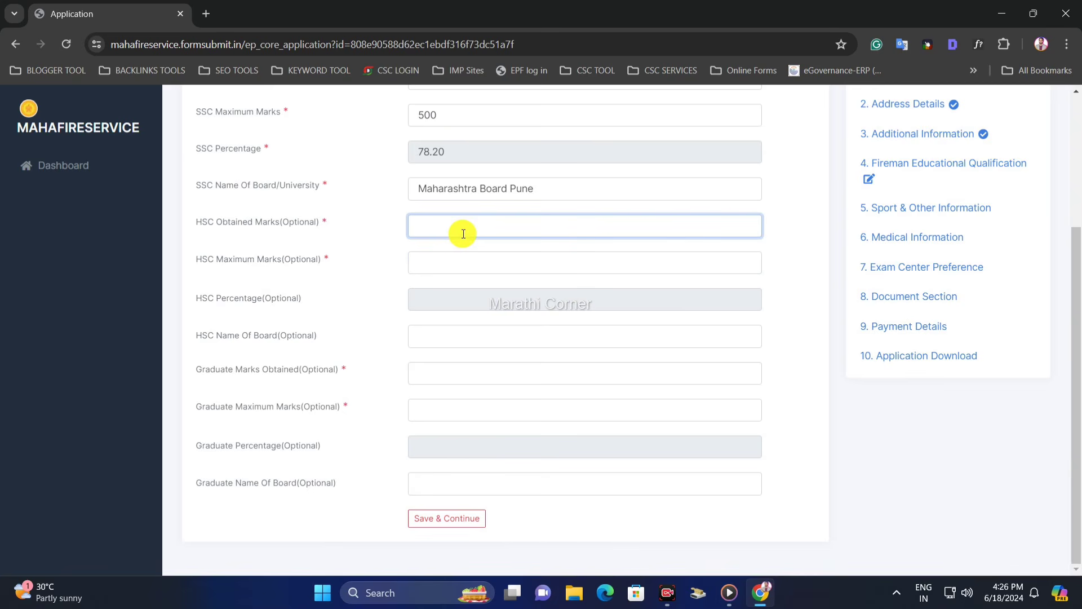
type("300")
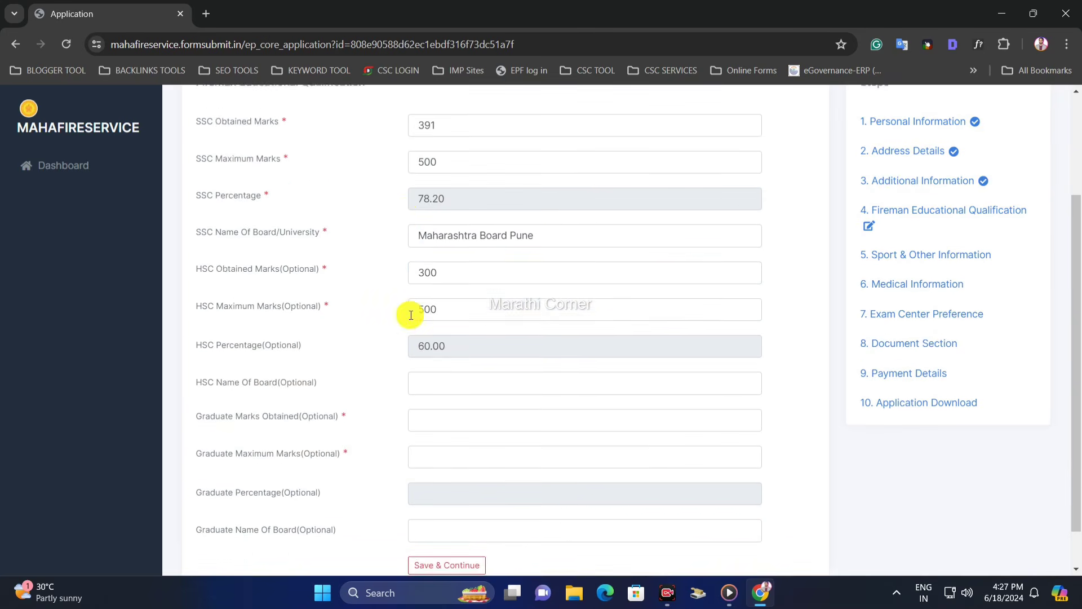
Review the SSC and HSC entries, then save the Fireman Educational Qualification section and continue to Sport & Other Information
scroll(407, 276, "up", 1)
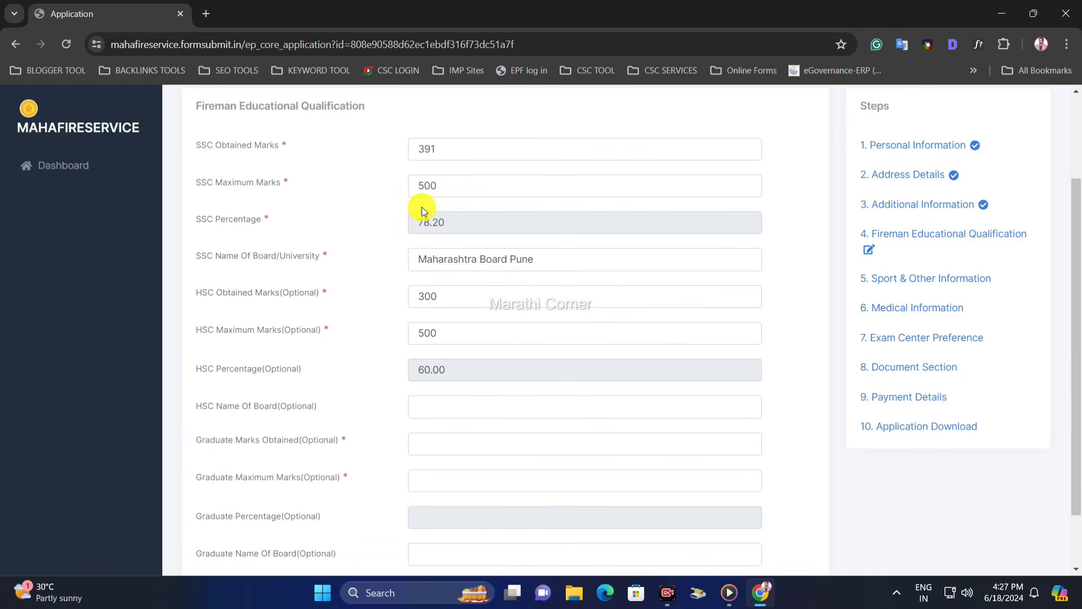
scroll(422, 207, "down", 1)
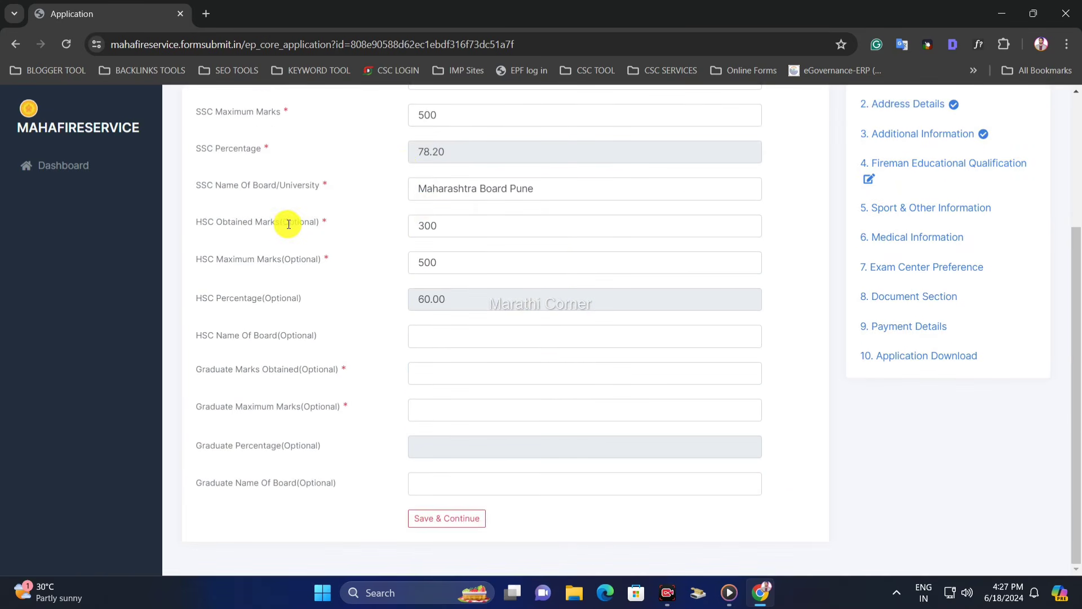
left_click_drag(283, 223, 314, 222)
left_click_drag(285, 260, 317, 261)
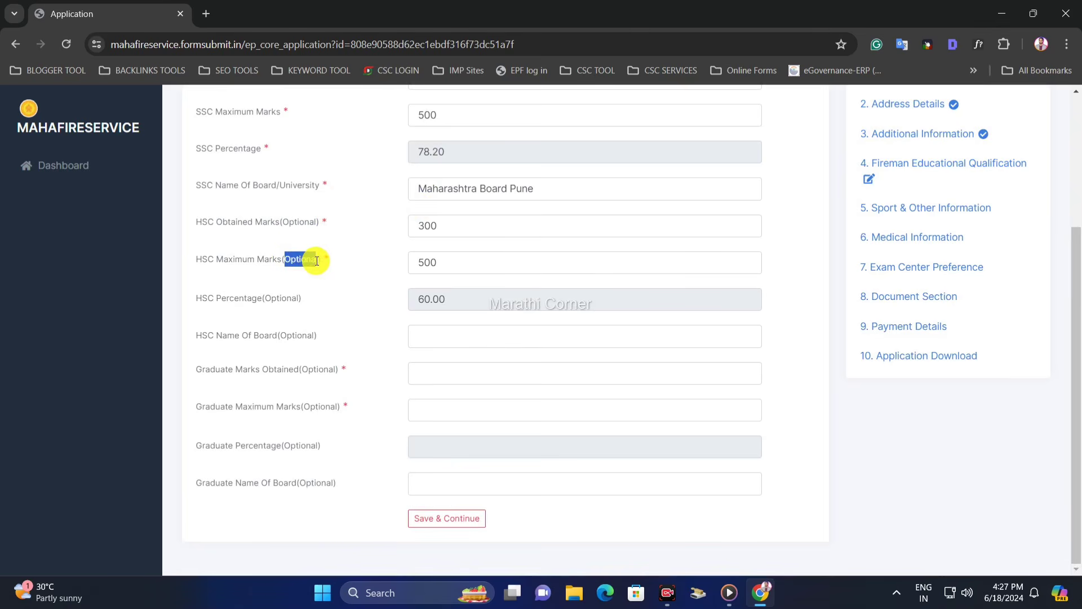
left_click(369, 281)
left_click_drag(237, 227, 331, 240)
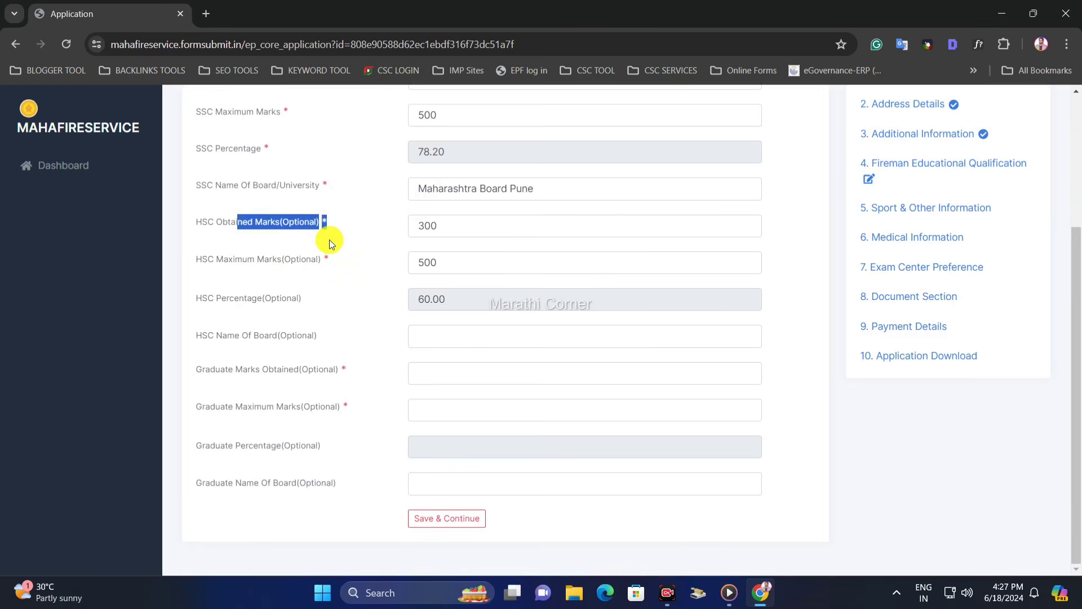
left_click(331, 239)
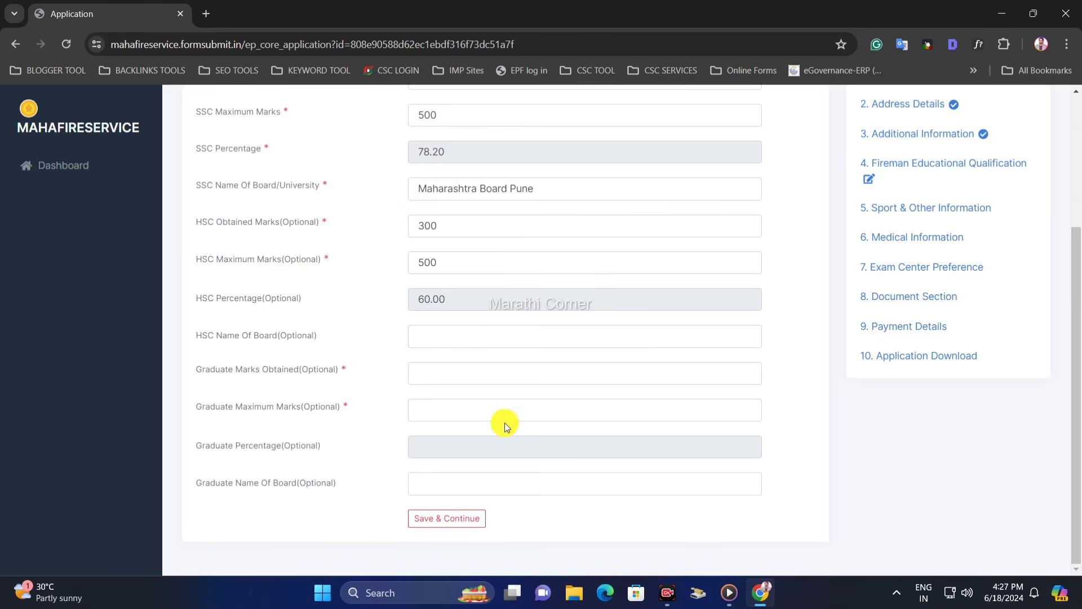
left_click(448, 523)
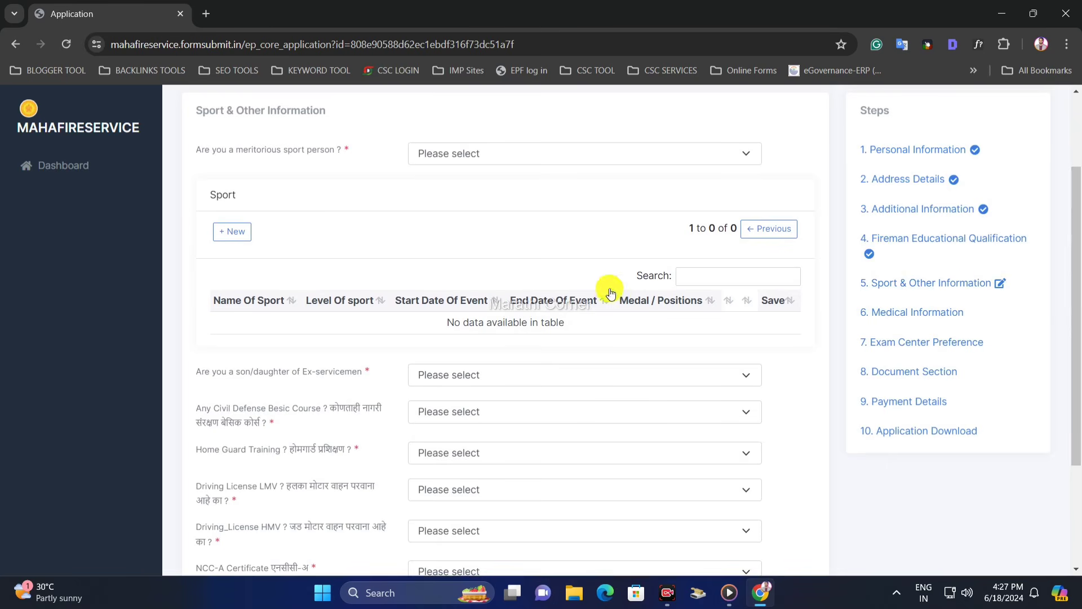
Answer Yes to being a meritorious sport person, and view the blank form for a new sport entry before closing it
left_click_drag(227, 153, 325, 146)
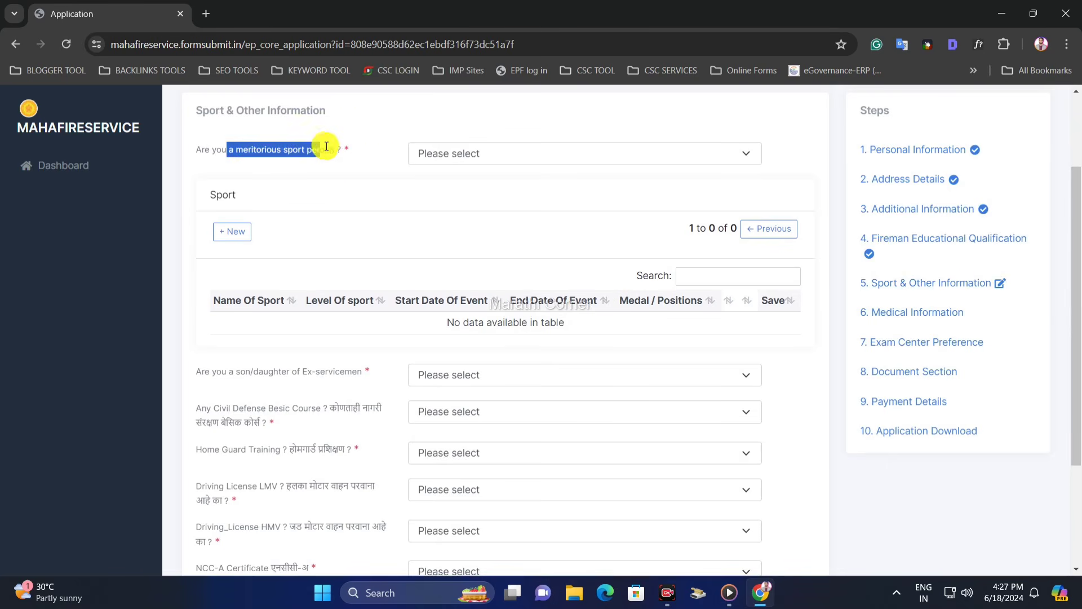
left_click(267, 159)
left_click(492, 160)
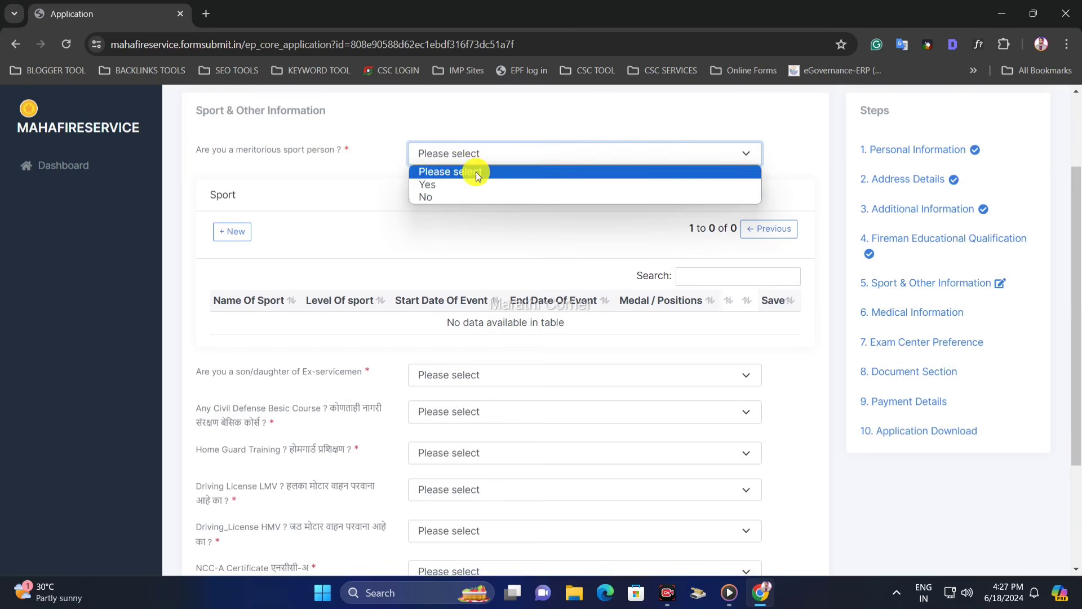
left_click(469, 184)
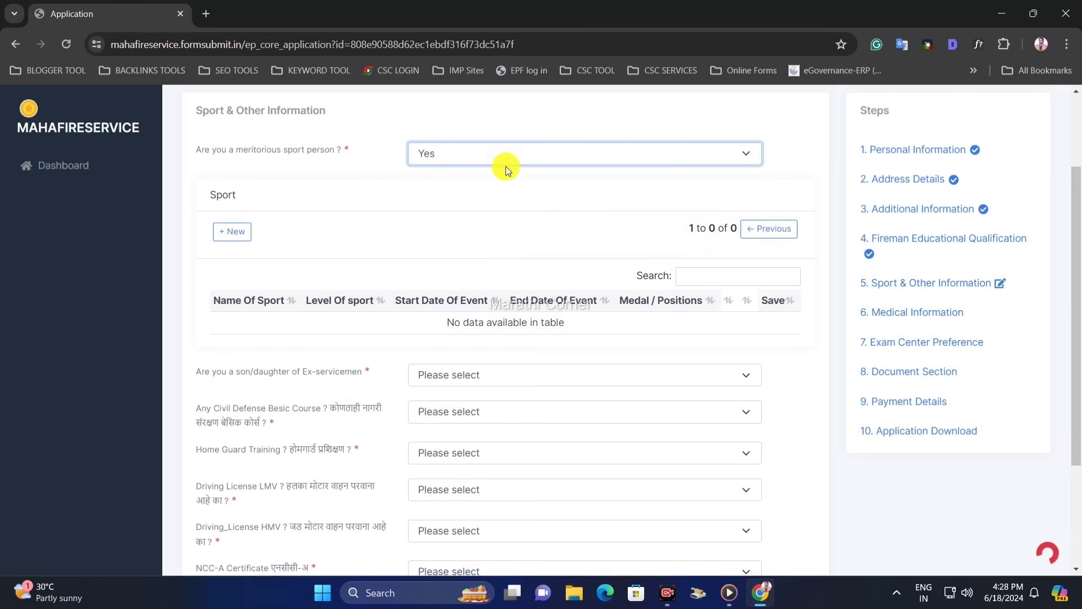
left_click(506, 162)
left_click(479, 198)
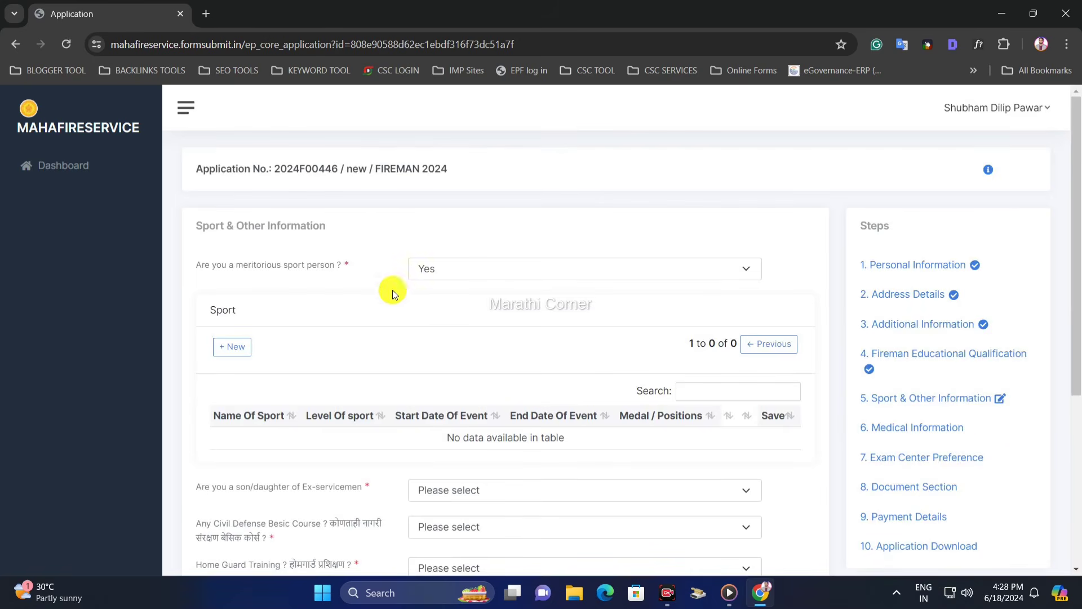
scroll(428, 267, "down", 2)
left_click(246, 209)
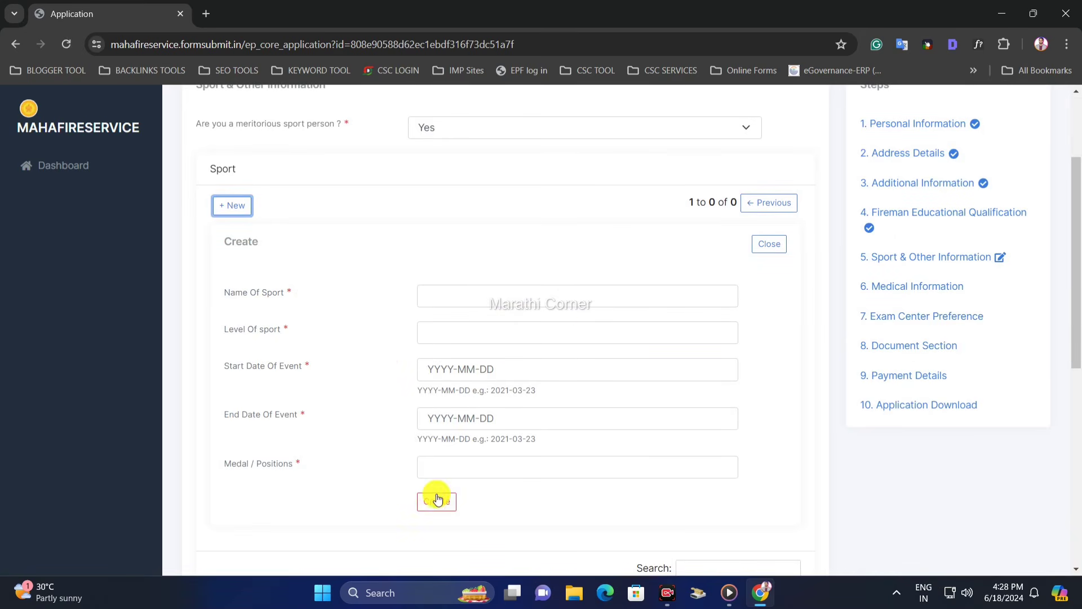
left_click(769, 246)
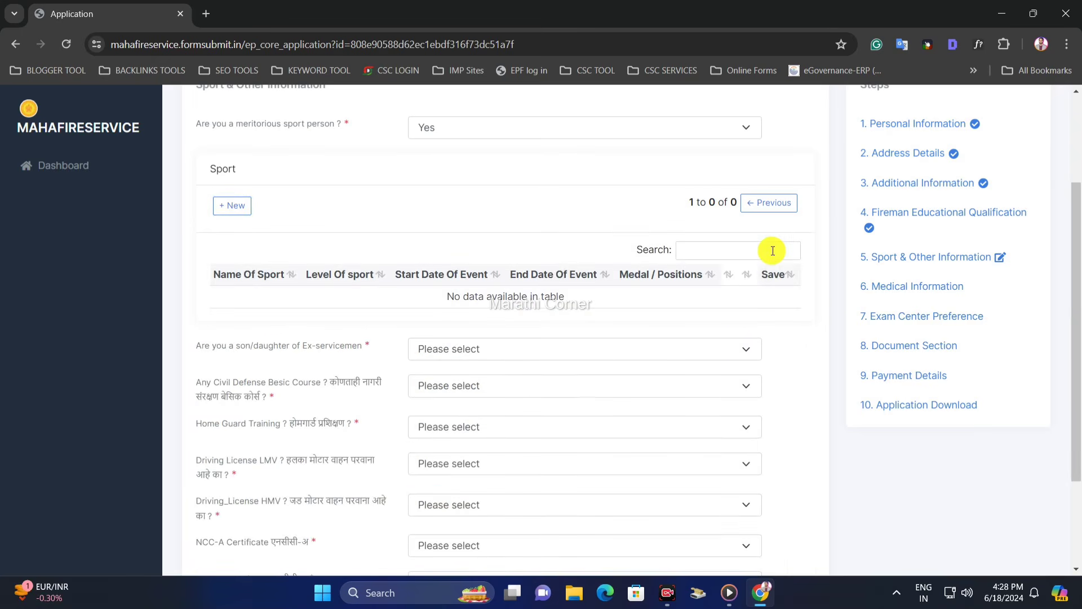
Set the meritorious sport person answer to No in Sport & Other Information
left_click(447, 137)
left_click(445, 175)
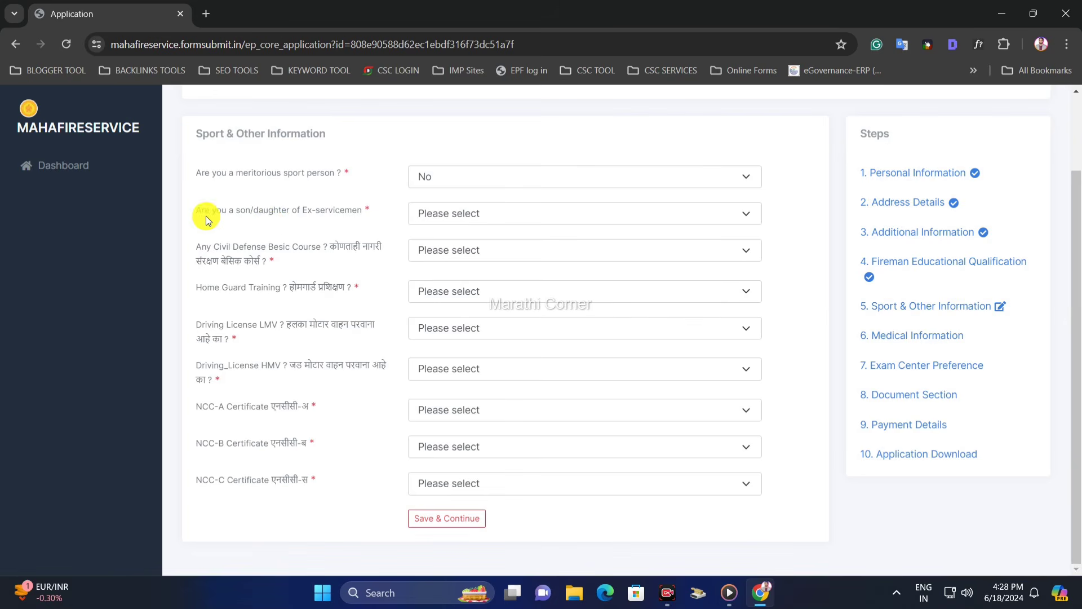
Review the ex-servicemen, Civil Defense Basic Course and Home Guard Training questions and their answer choices in Sport & Other Information
left_click_drag(204, 217, 292, 220)
left_click(309, 213)
left_click(426, 213)
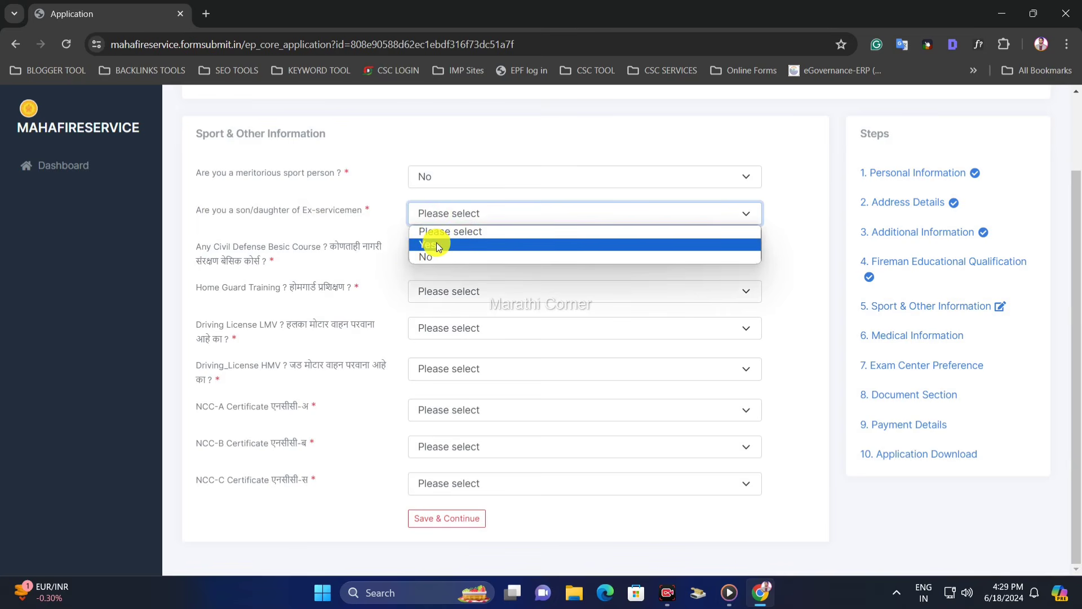
left_click(354, 279)
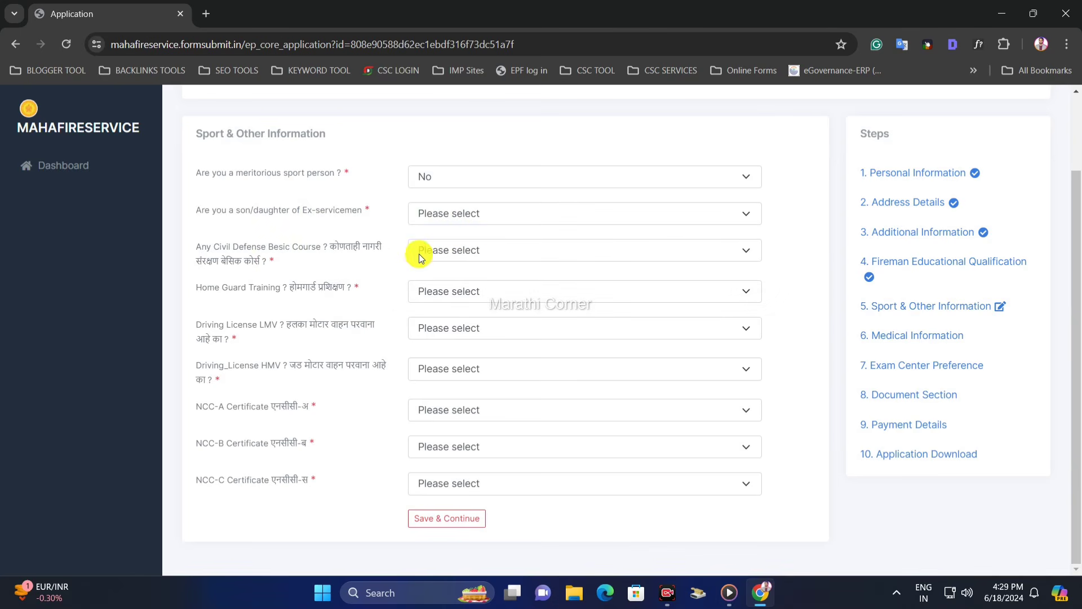
left_click(436, 259)
left_click(367, 309)
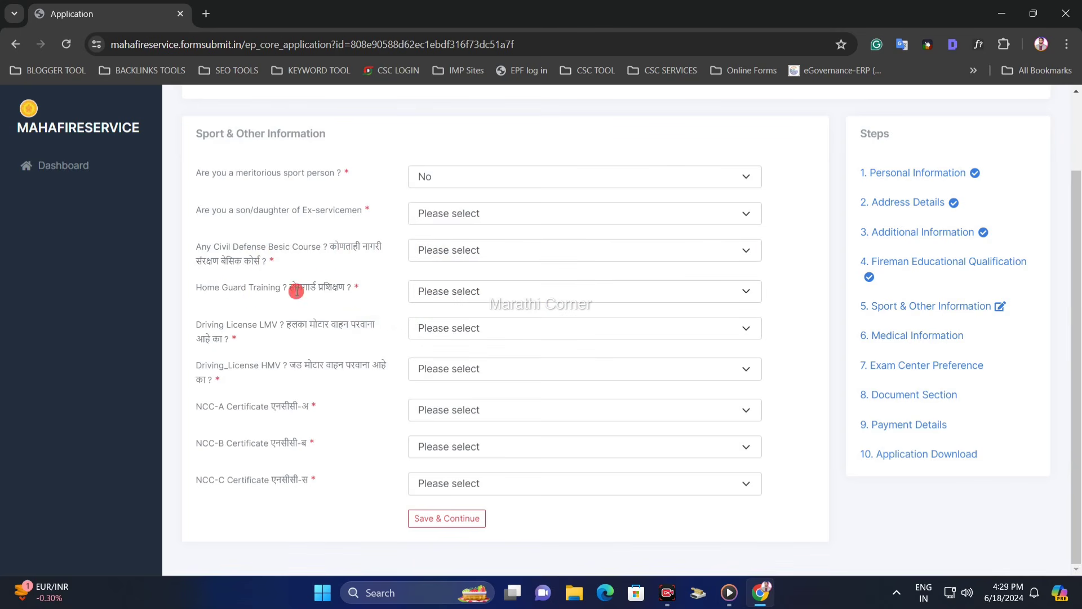
left_click(447, 291)
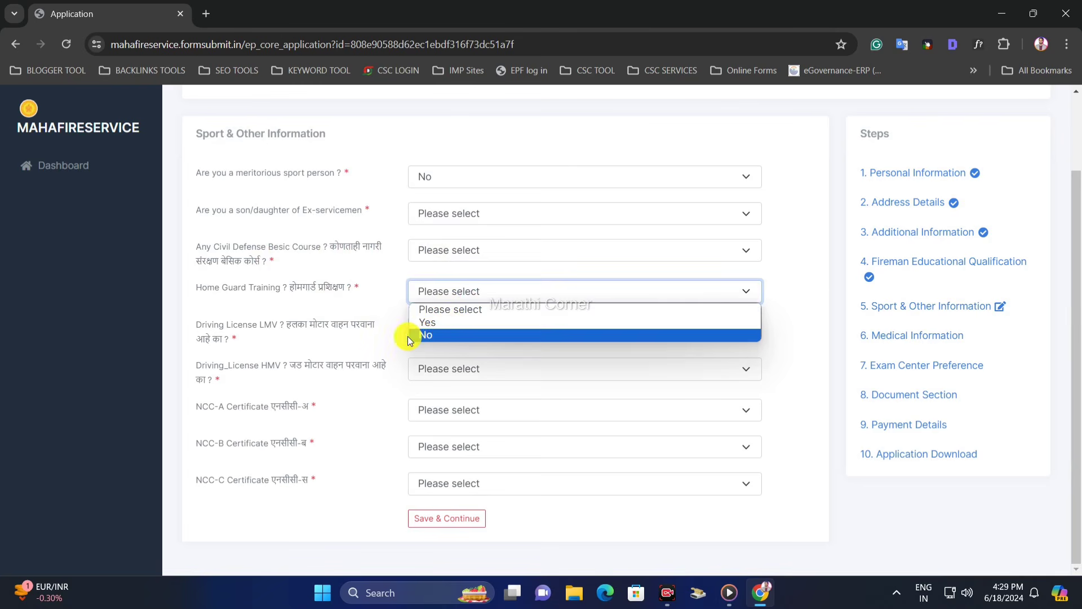
left_click(375, 326)
Review the LMV and HMV driving license questions, and view the answer choices for the LMV license
left_click_drag(284, 325, 359, 327)
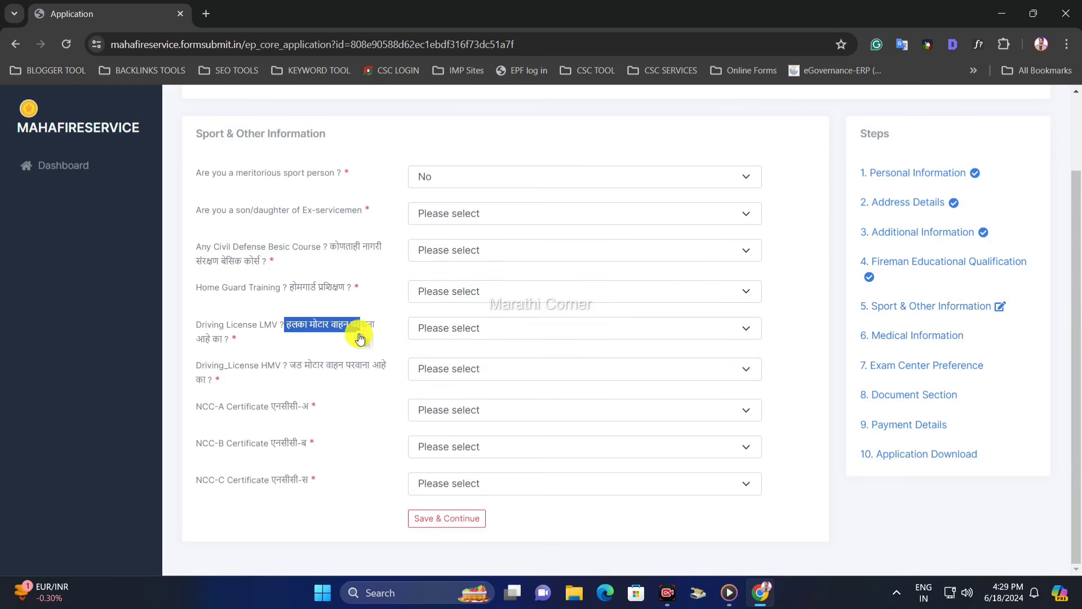
left_click(358, 338)
double_click(267, 326)
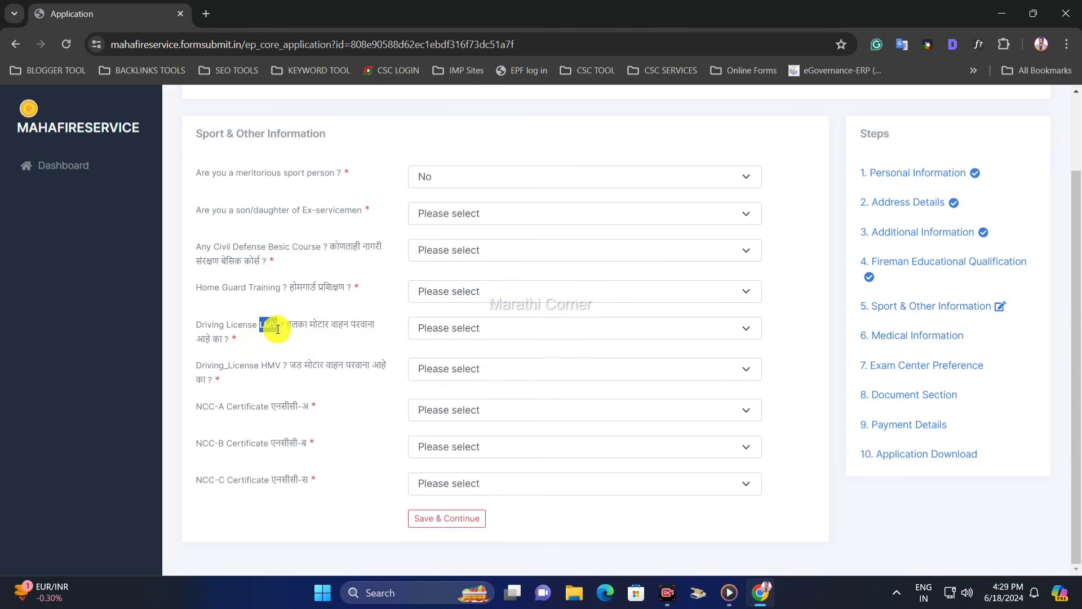
left_click(479, 331)
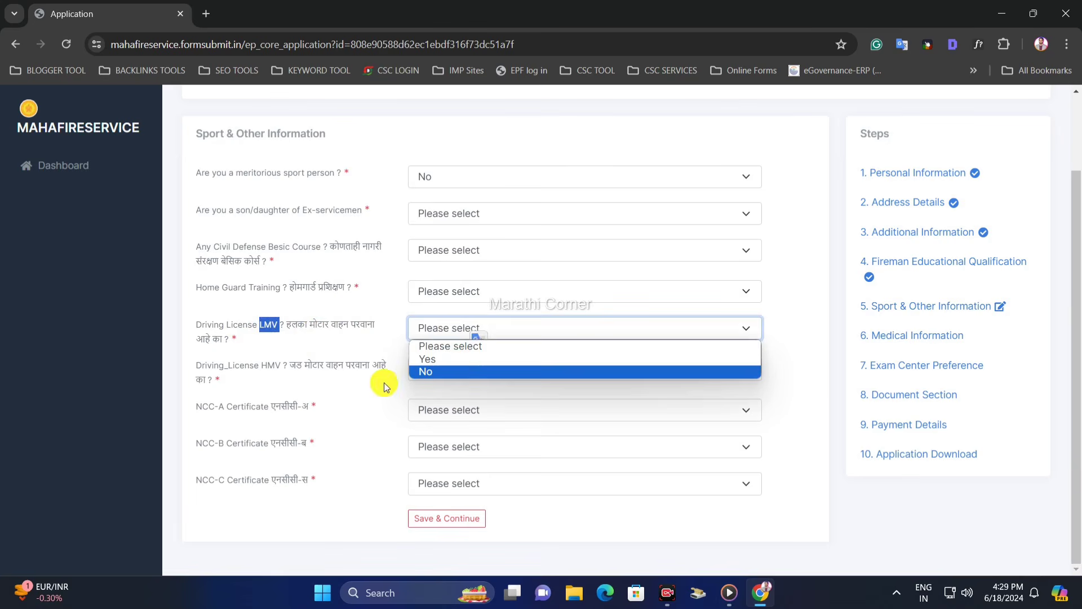
left_click(364, 383)
left_click_drag(205, 365, 334, 370)
left_click(362, 377)
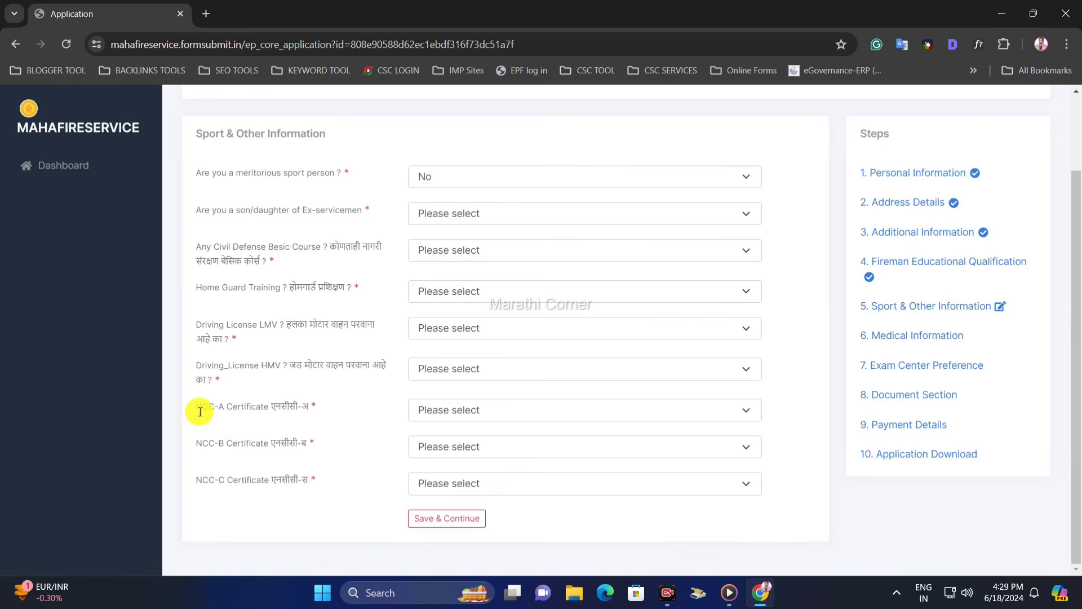
Review the NCC-A, NCC-B and NCC-C Certificate questions and view the answer choices for each
left_click_drag(198, 409, 314, 411)
left_click(317, 416)
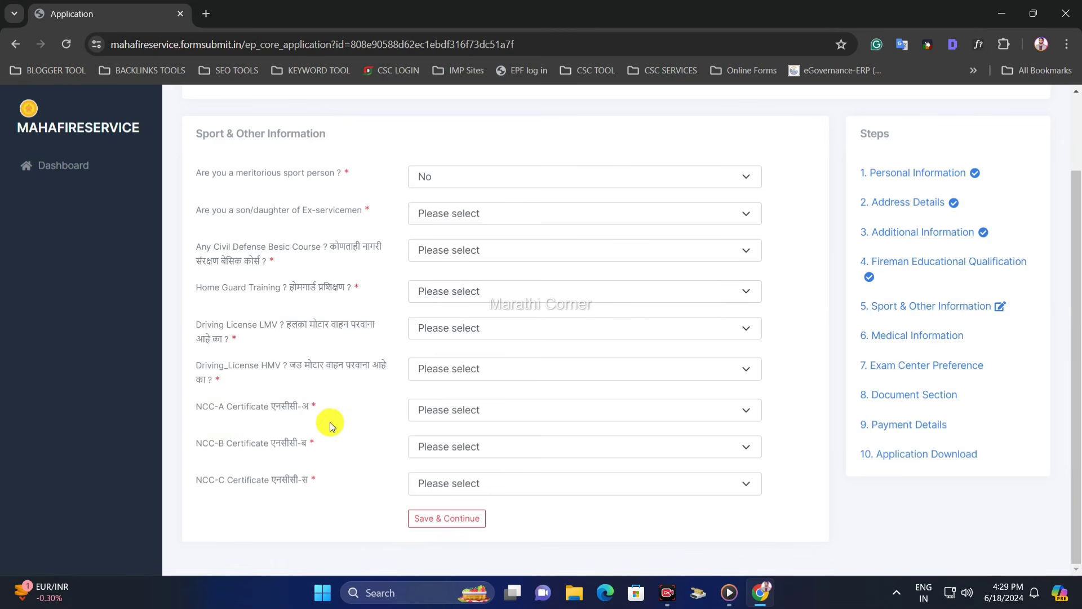
left_click(421, 410)
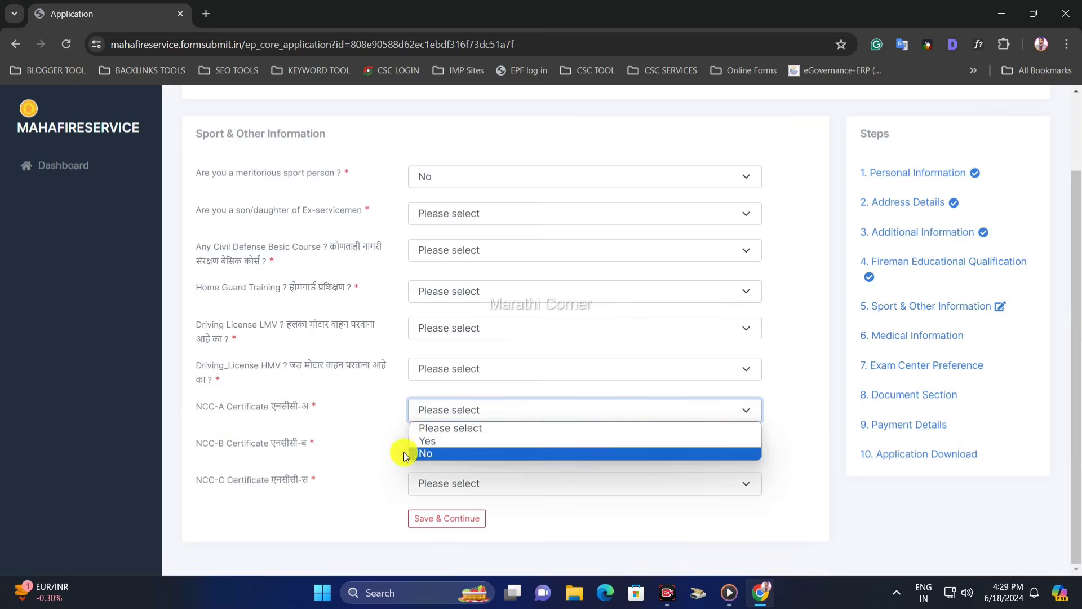
left_click(336, 455)
left_click_drag(208, 443, 324, 446)
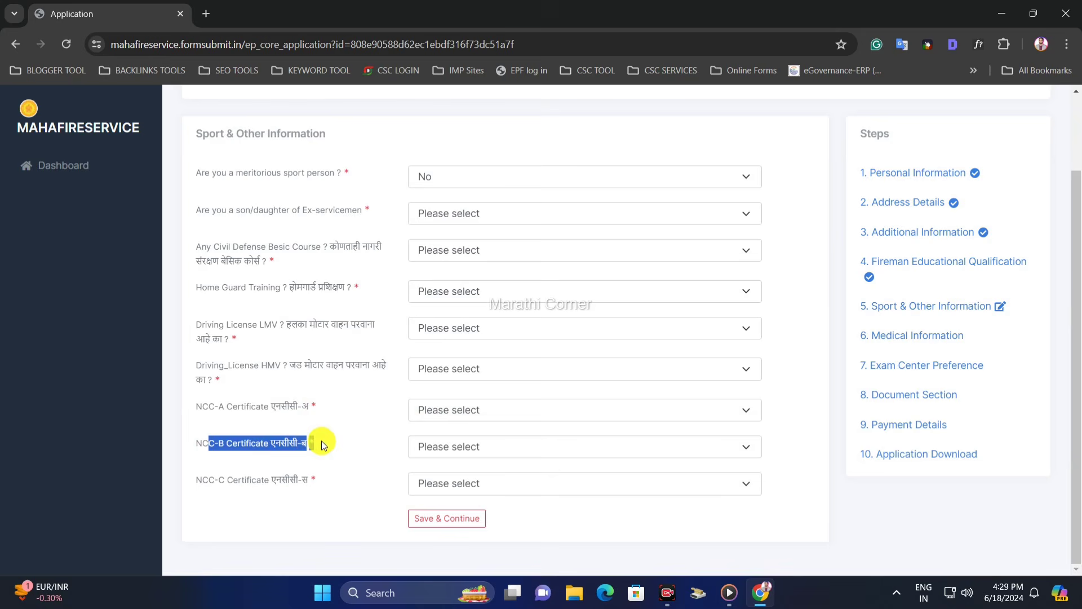
left_click(430, 446)
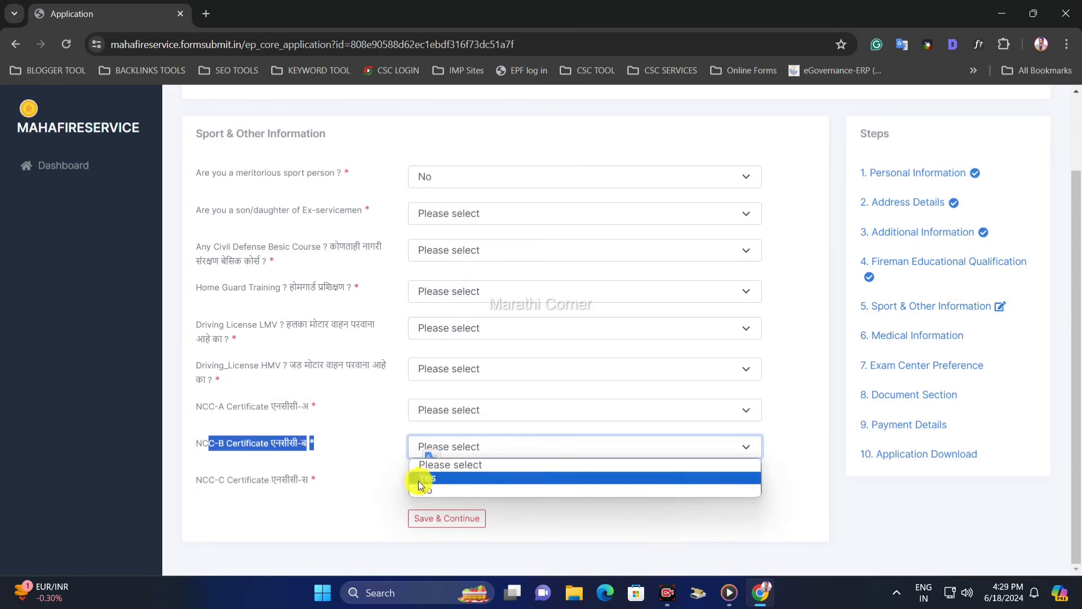
left_click(325, 481)
left_click_drag(224, 480, 316, 480)
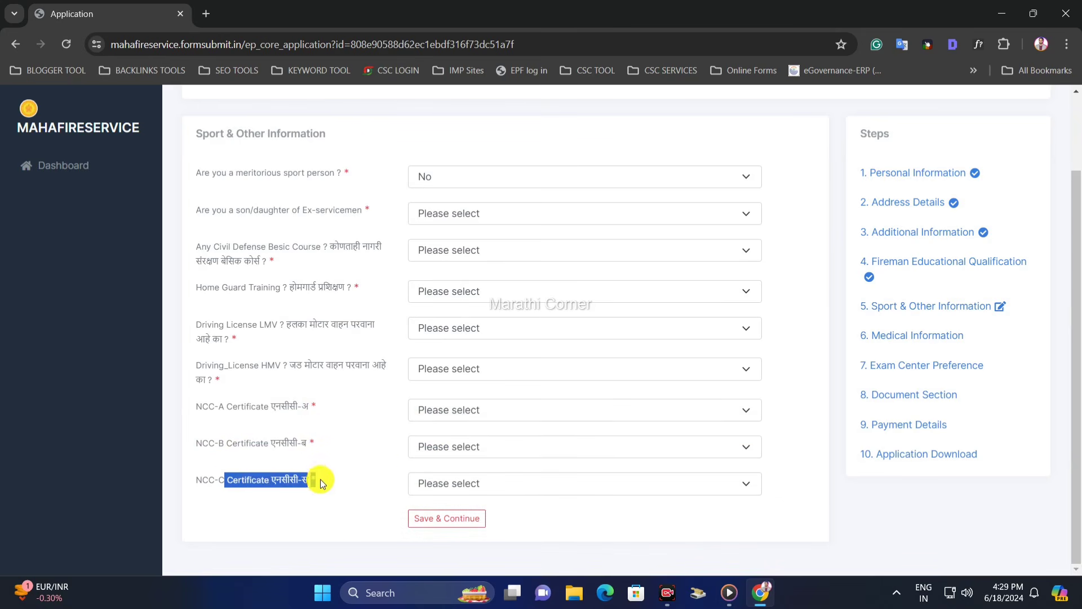
left_click(394, 481)
left_click(445, 486)
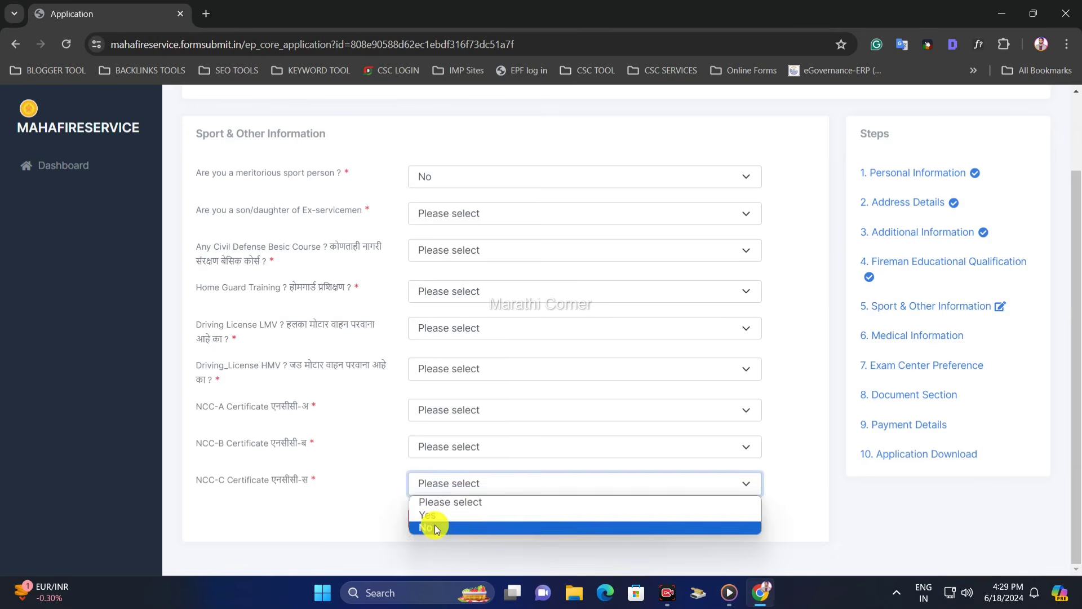
left_click(379, 503)
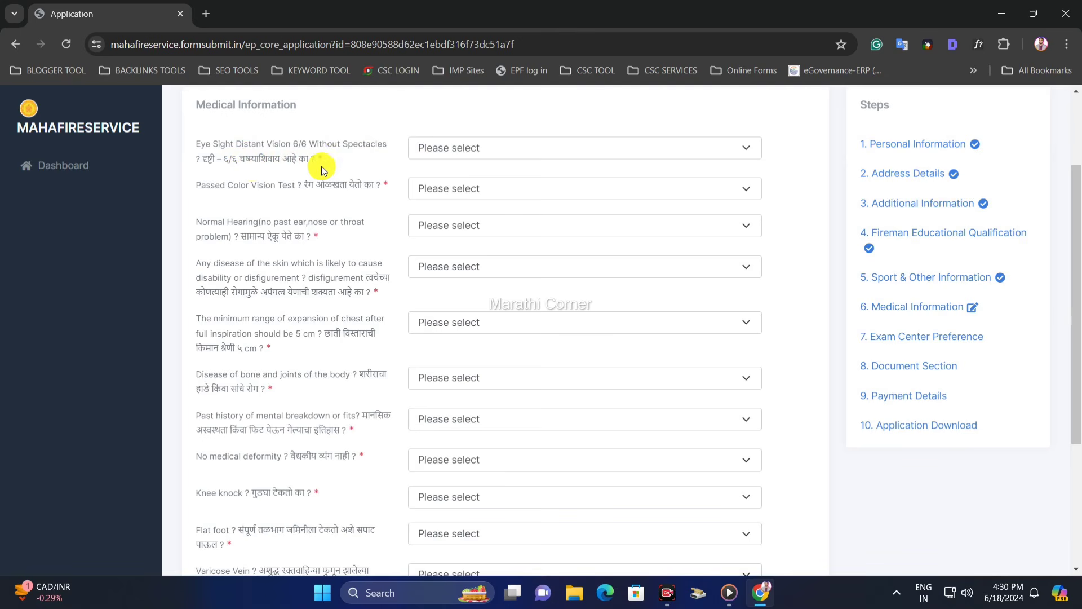
Answer Yes to distant vision 6/6 without spectacles in Medical Information, and view the choices for the color vision test
left_click(442, 151)
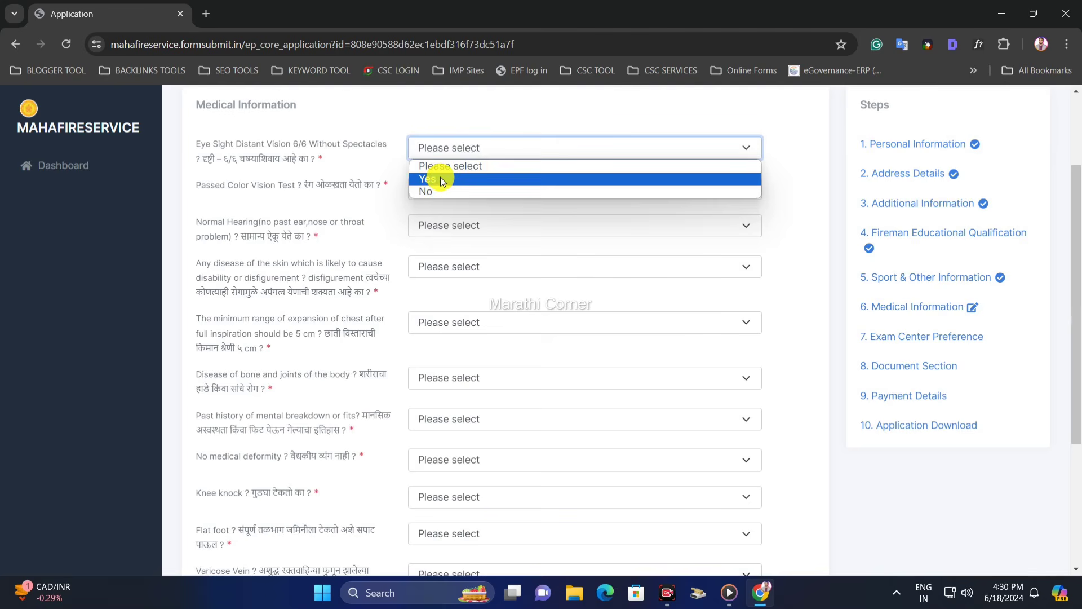
left_click(441, 178)
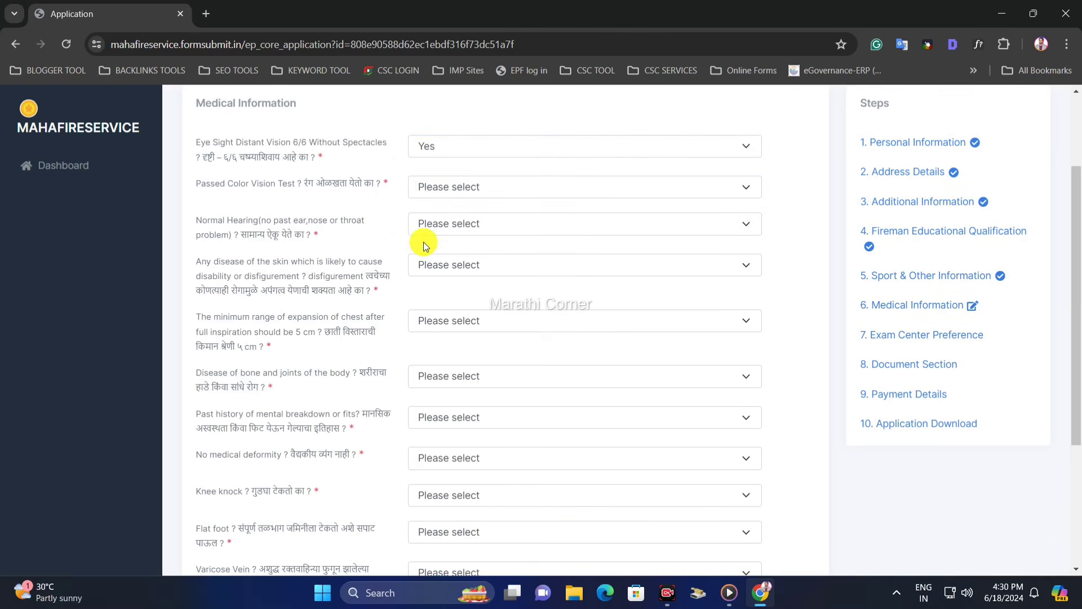
left_click_drag(201, 185, 283, 186)
left_click(283, 187)
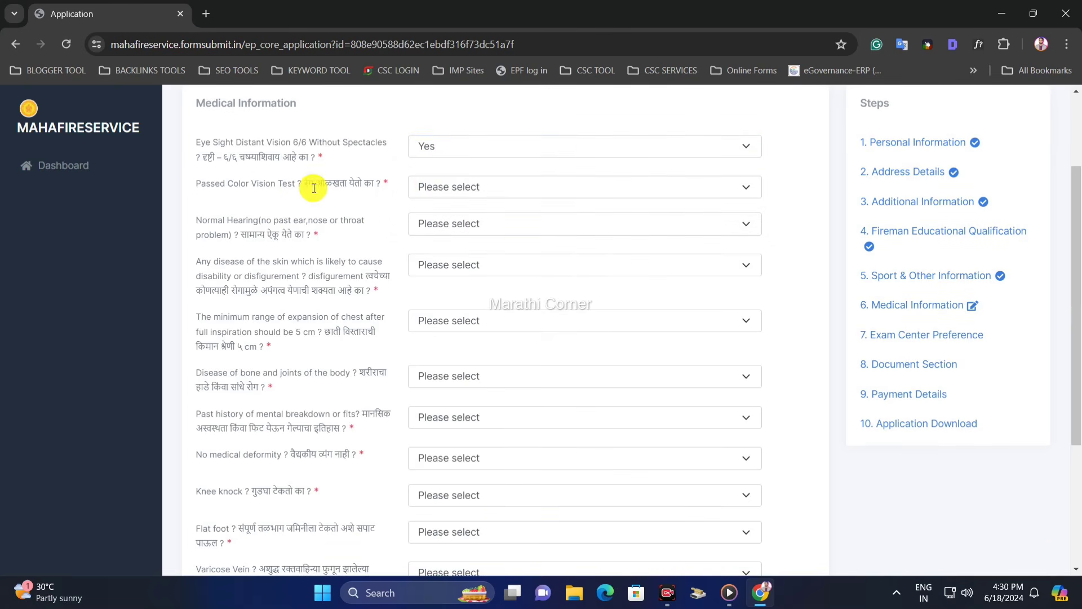
left_click(420, 189)
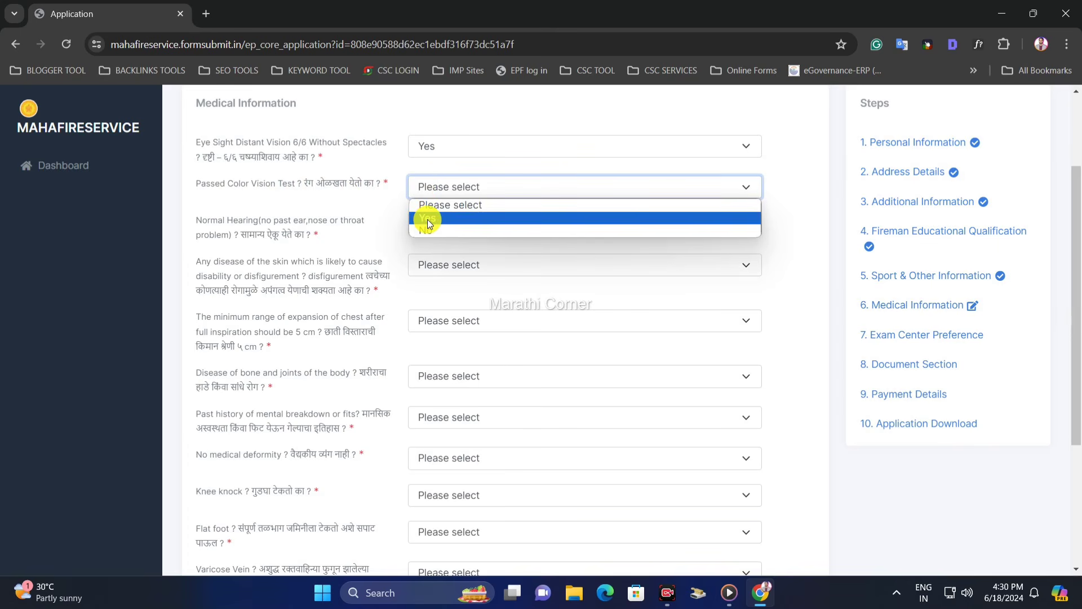
left_click(319, 252)
Review the Normal Hearing and skin disease questions in Medical Information along with their answer choices
left_click_drag(241, 236, 380, 235)
left_click(430, 223)
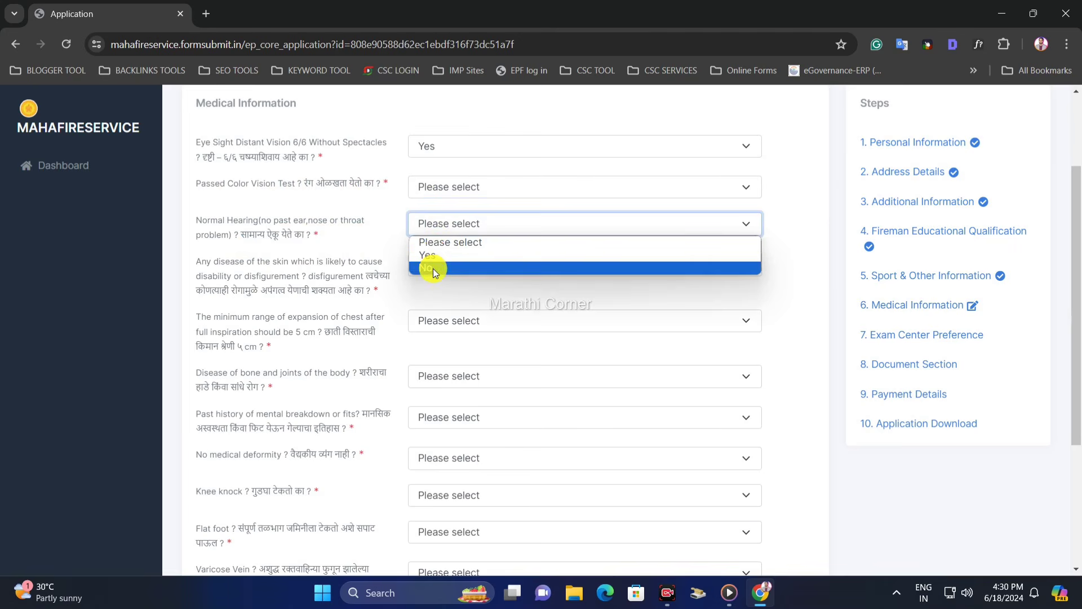
left_click(370, 280)
left_click_drag(374, 280, 358, 297)
left_click(367, 293)
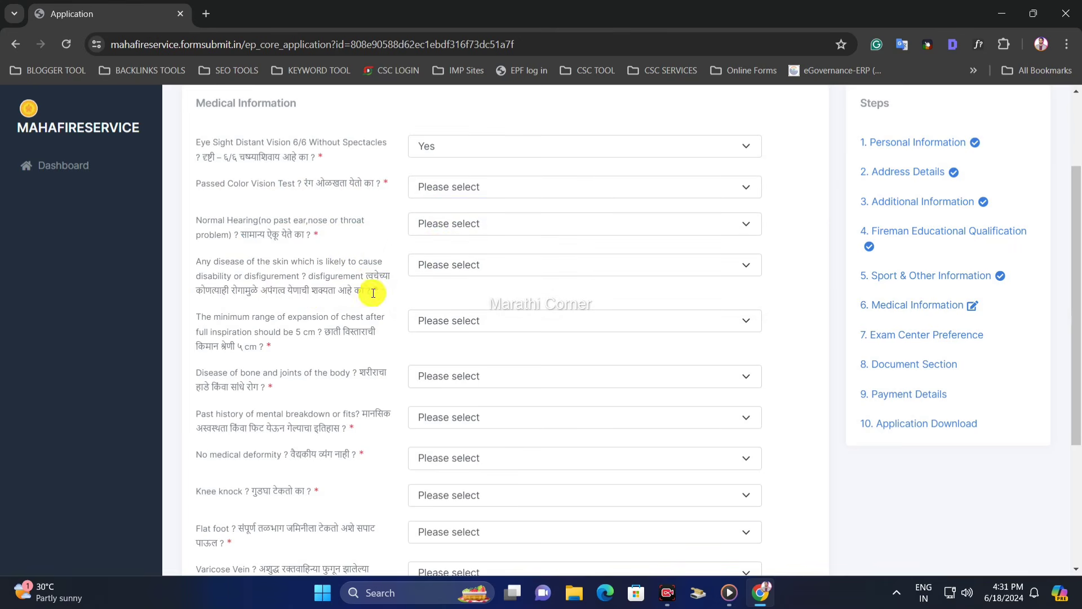
left_click(442, 265)
left_click(373, 322)
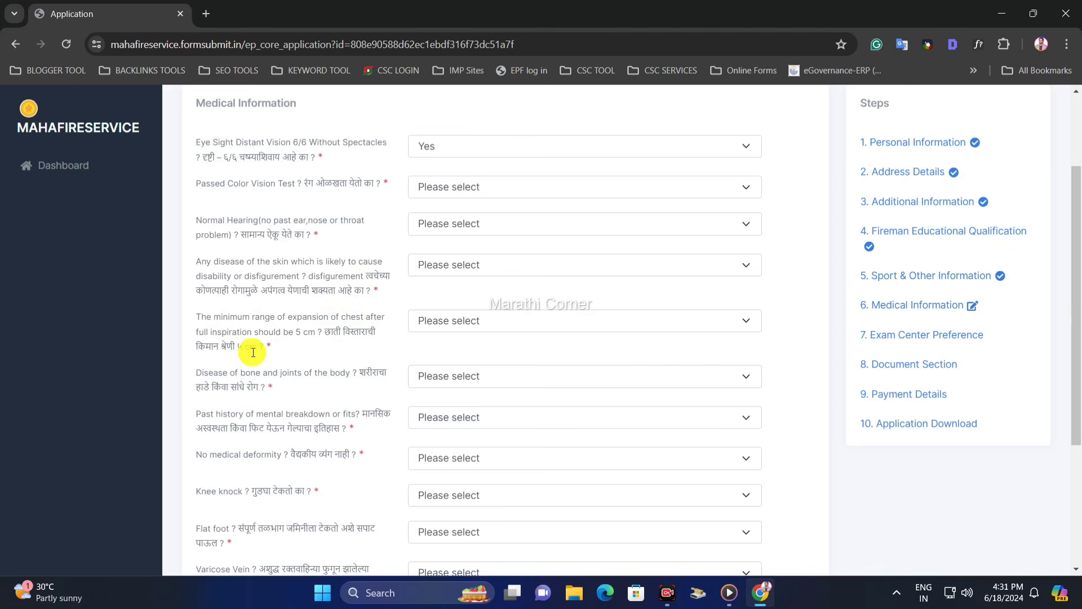
Set the answer on the 5 cm minimum range of chest expansion to Yes
left_click(420, 321)
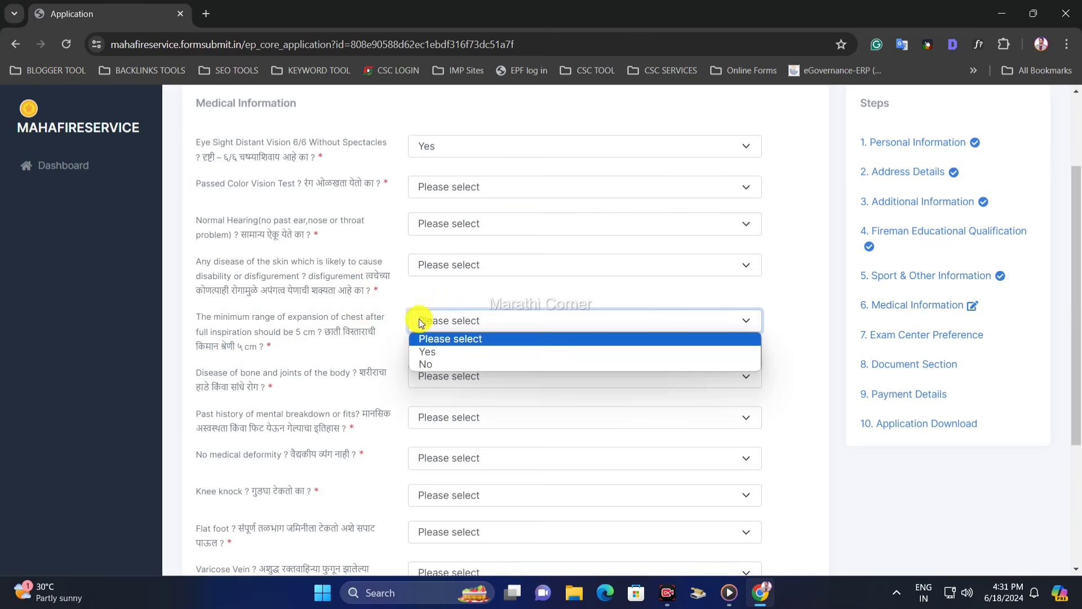
left_click(428, 365)
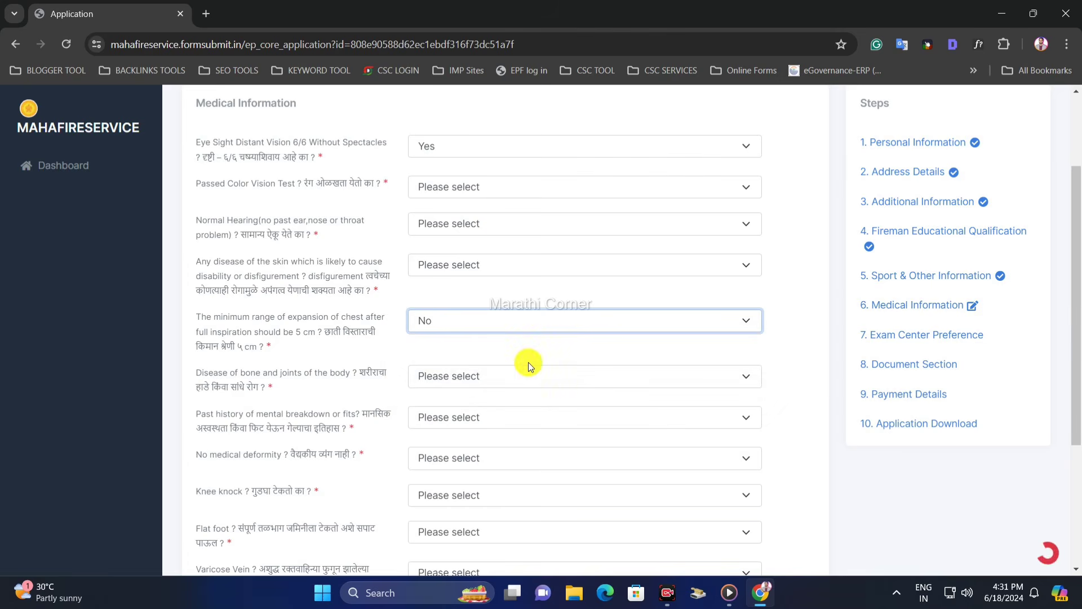
left_click(448, 323)
left_click(451, 351)
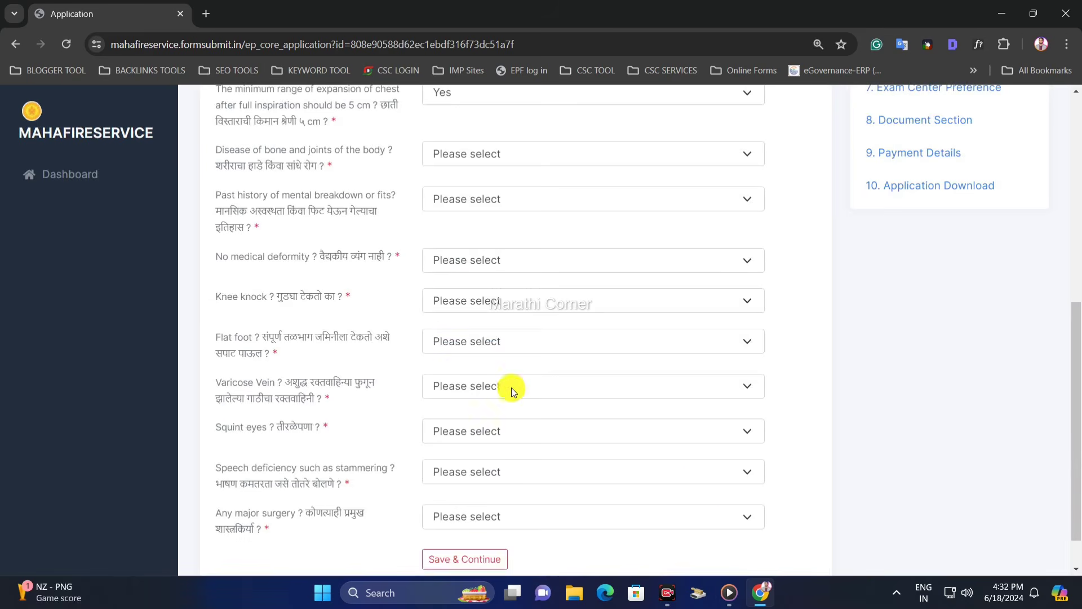
Review the questions on bone and joint disease and on past mental breakdown or fits, viewing their answer choices
scroll(459, 373, "up", 3)
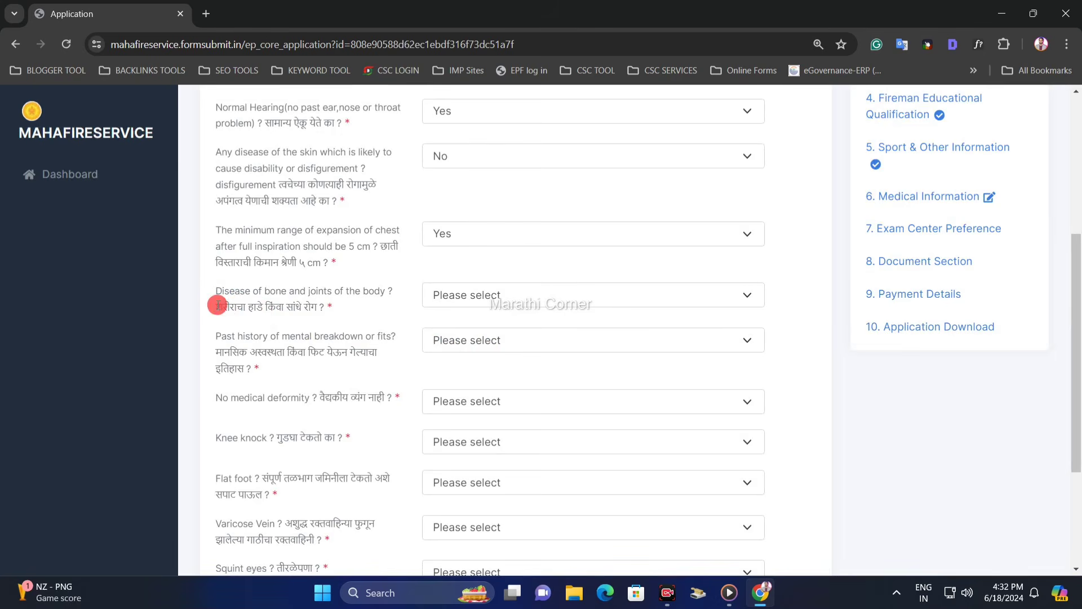
left_click(344, 312)
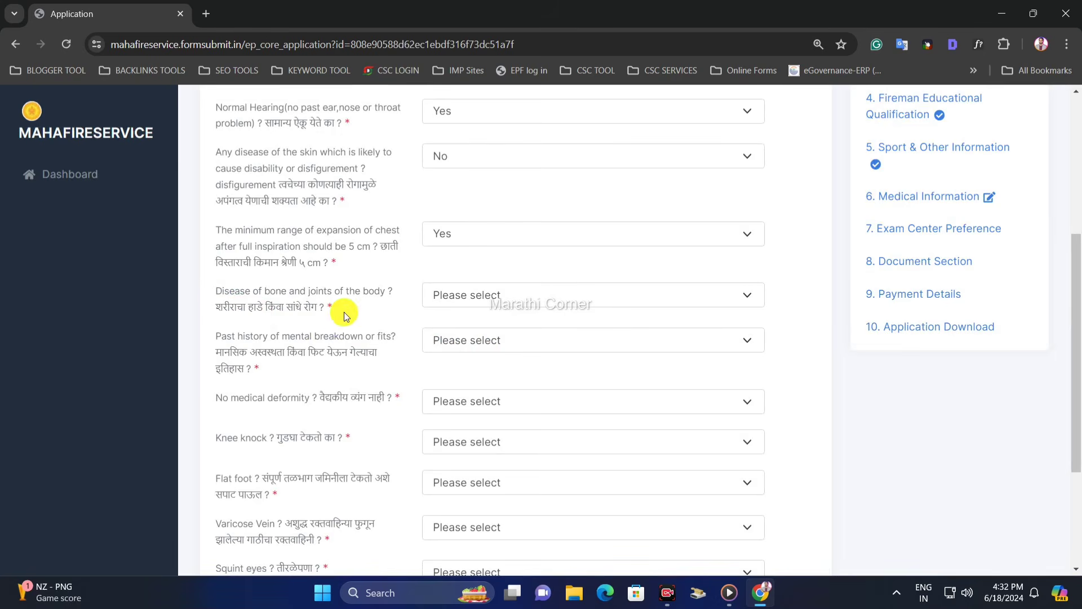
left_click(446, 299)
left_click(380, 353)
double_click(304, 351)
left_click(352, 355)
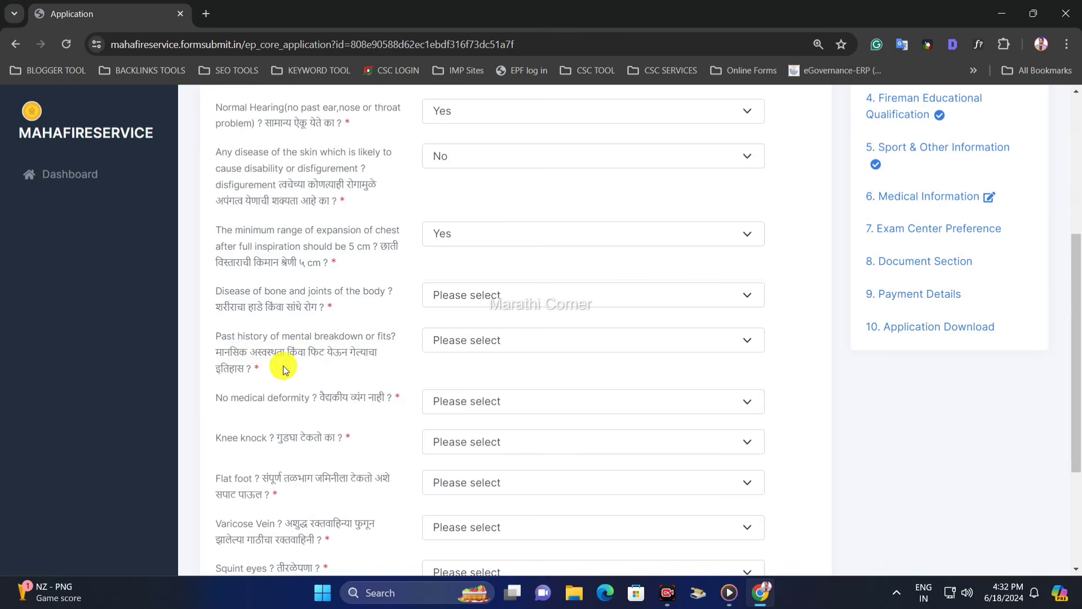
left_click(459, 348)
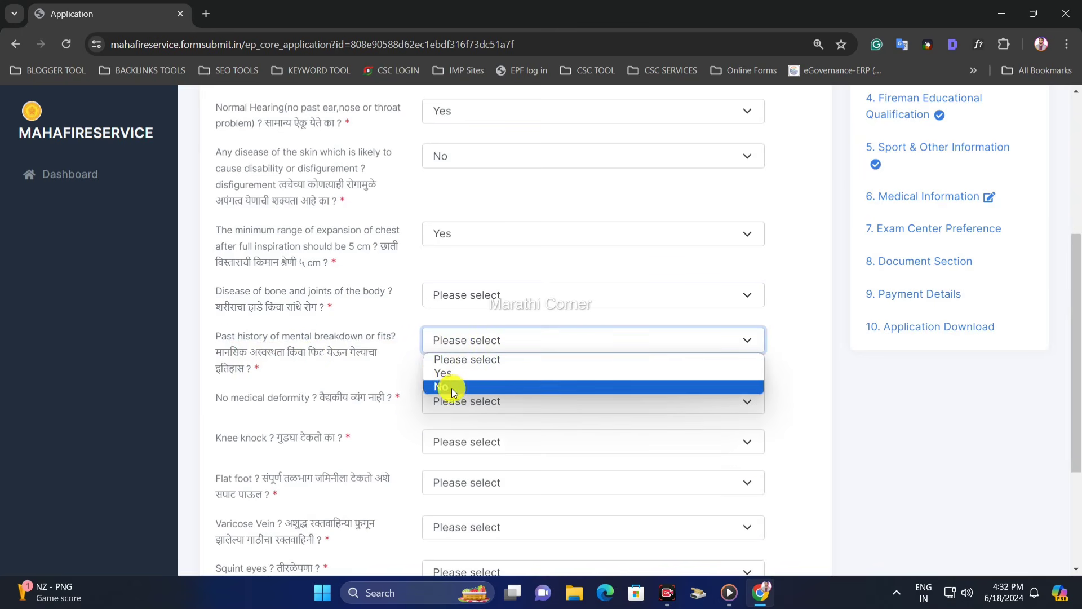
left_click(420, 387)
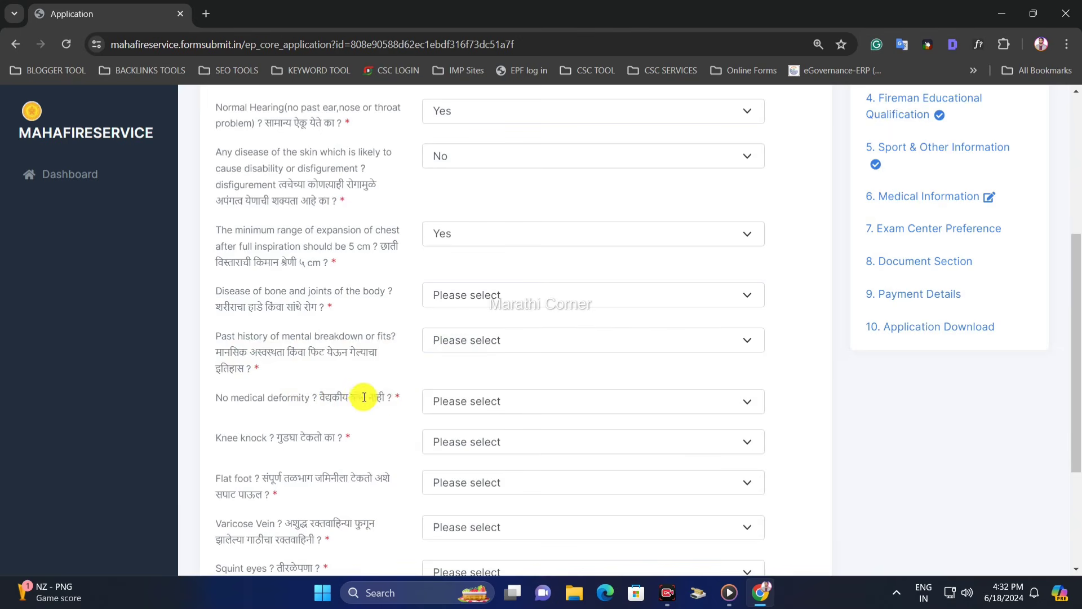
Answer Yes to both the Knee knock and the No medical deformity questions in Medical Information
scroll(389, 383, "down", 3)
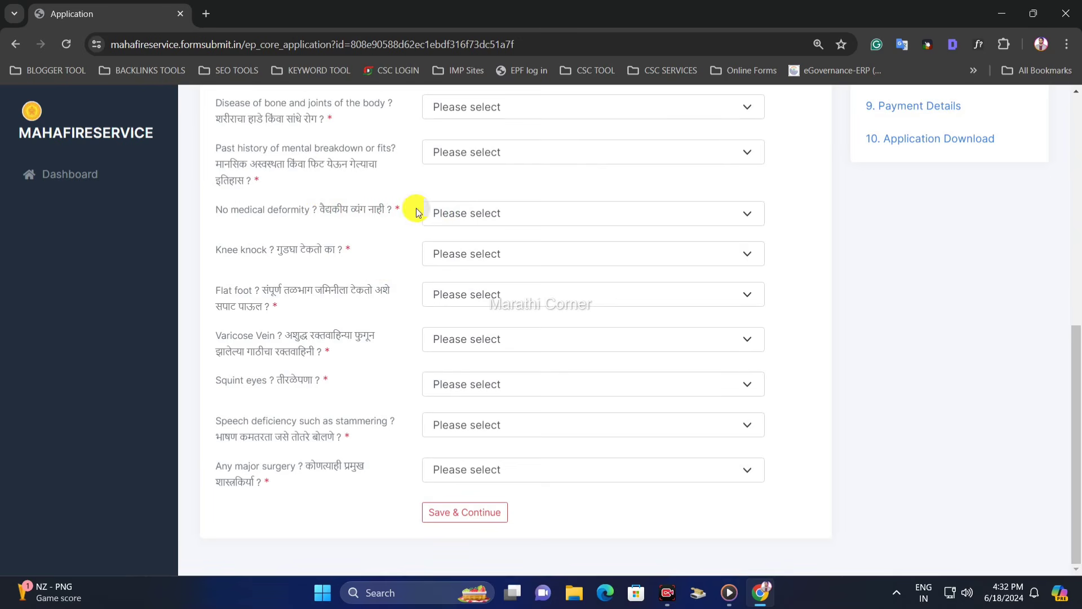
left_click(433, 214)
left_click_drag(280, 250, 330, 260)
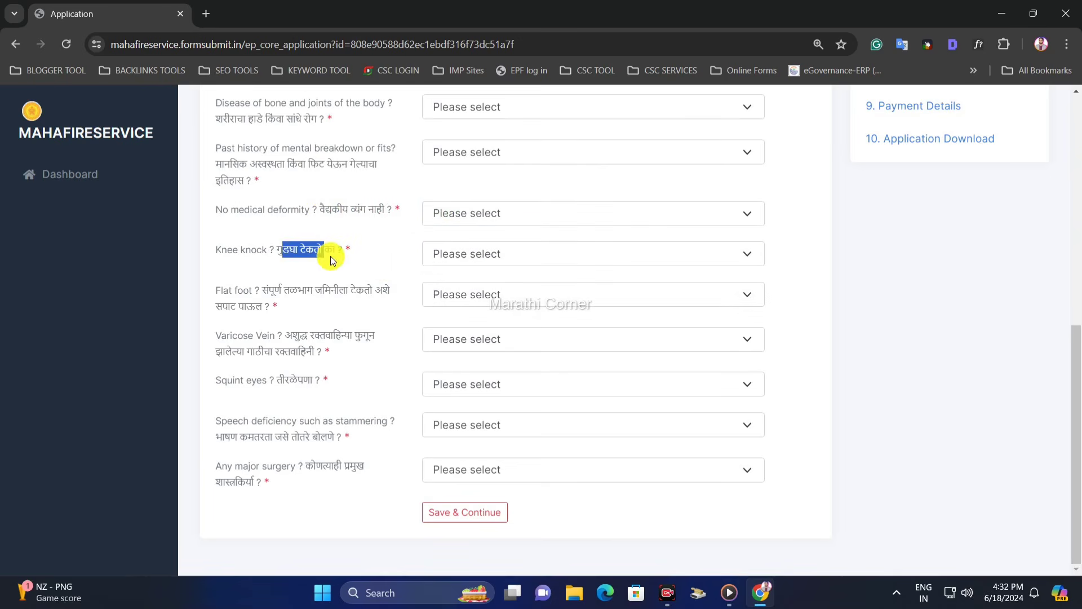
left_click(449, 257)
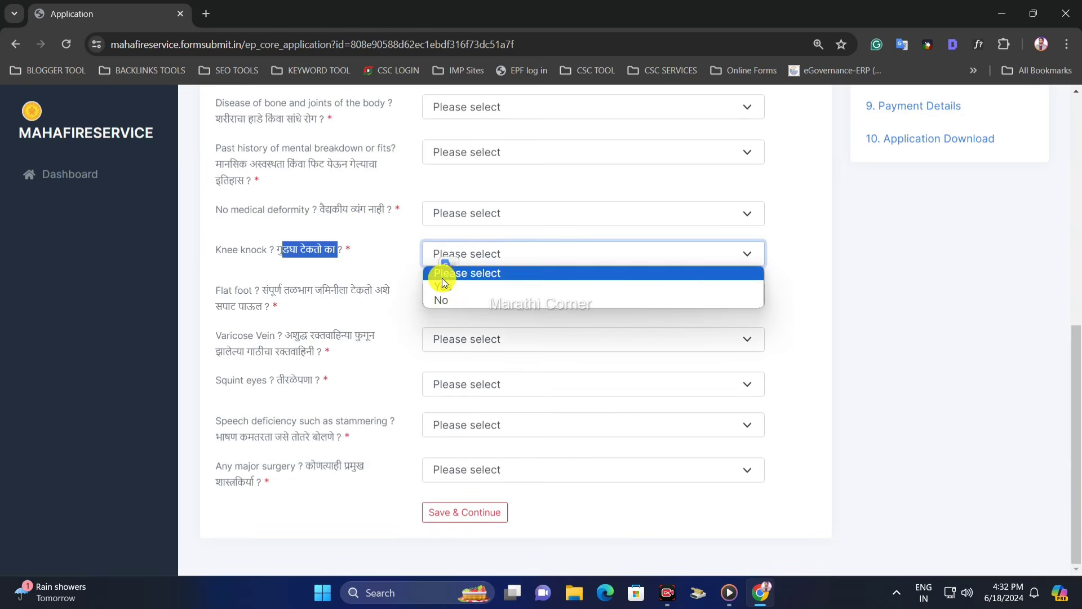
left_click(443, 286)
left_click(443, 217)
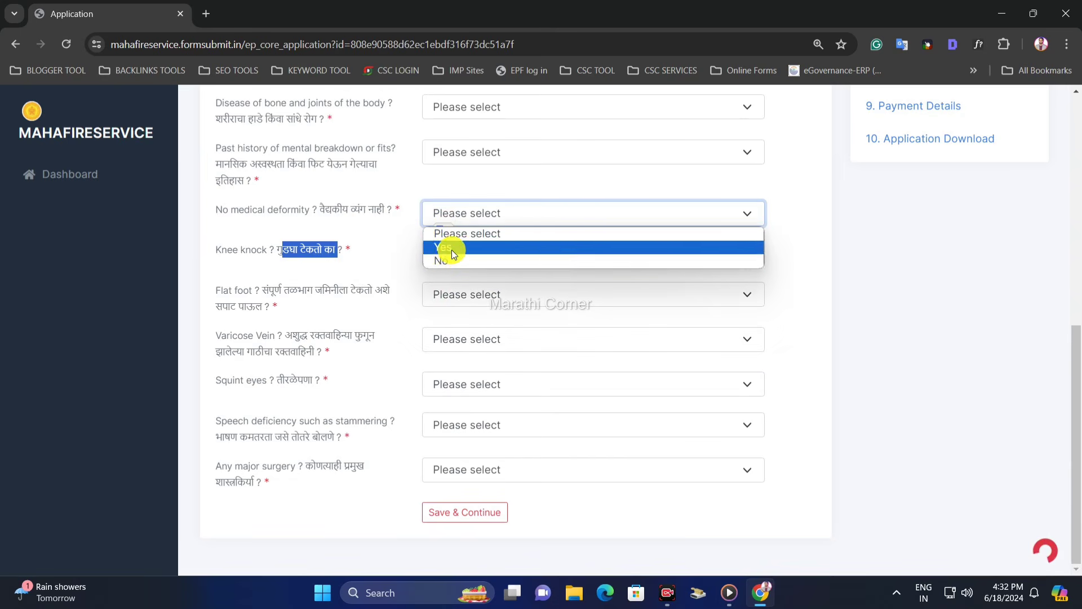
left_click(452, 248)
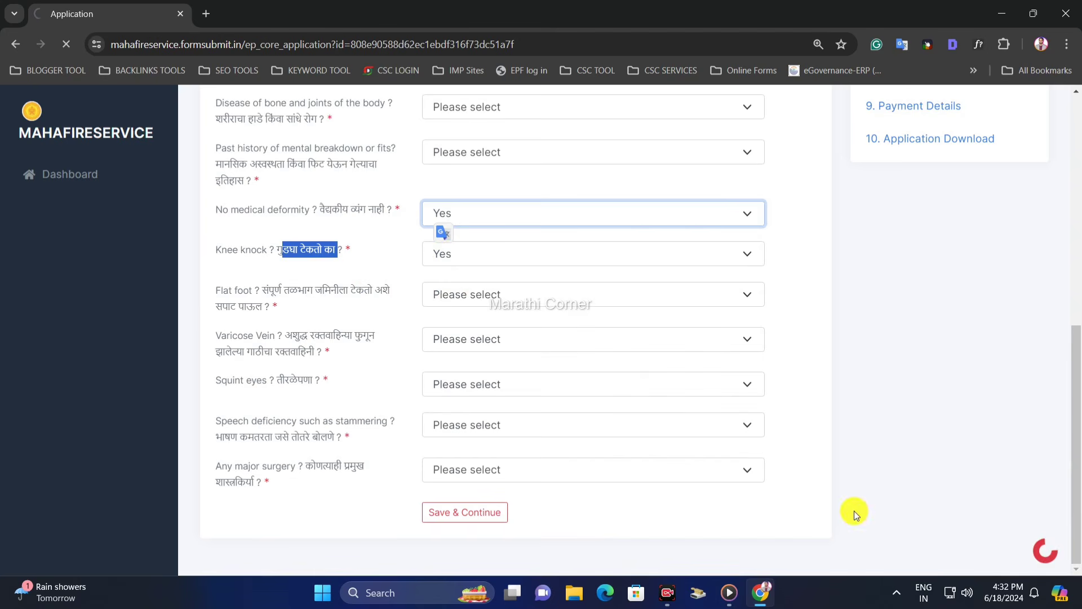
left_click(874, 561)
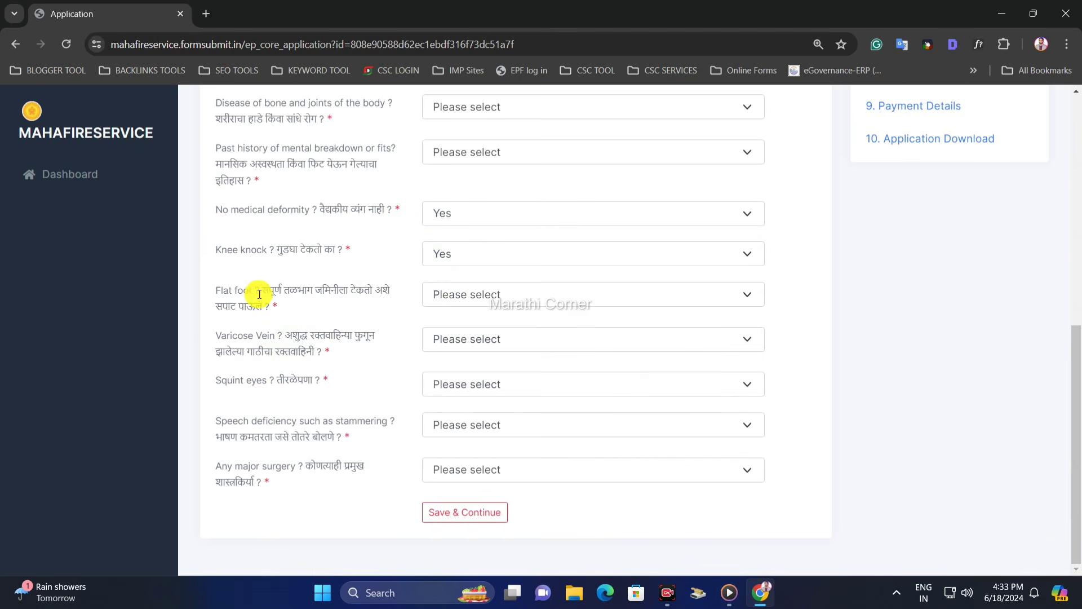
Review the Flat foot, Varicose Vein and Squint eyes questions in Medical Information along with their answer choices
left_click_drag(260, 293, 333, 298)
left_click(351, 296)
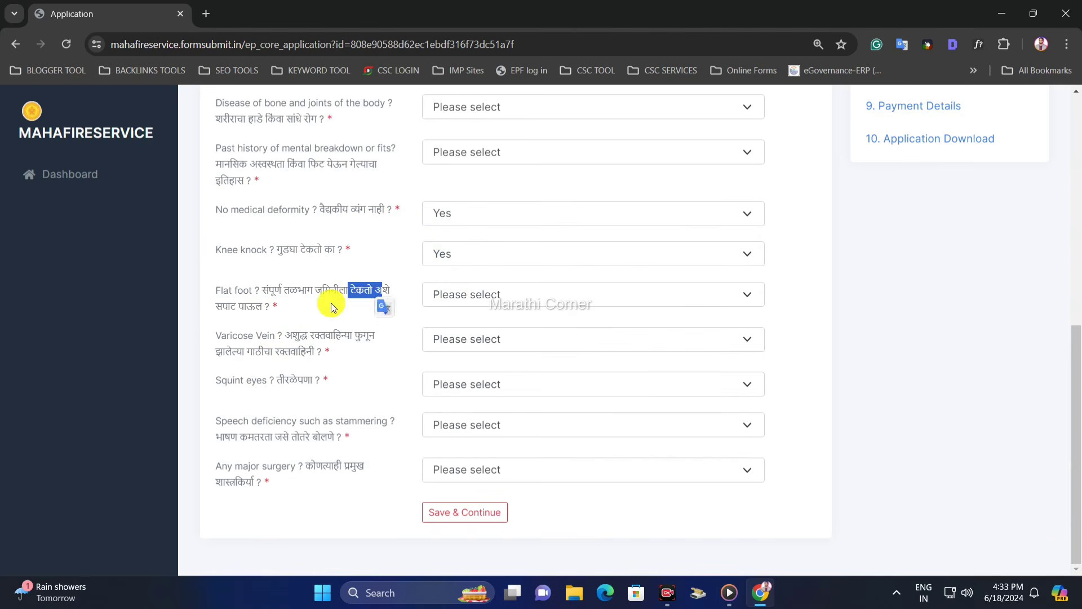
left_click(265, 306)
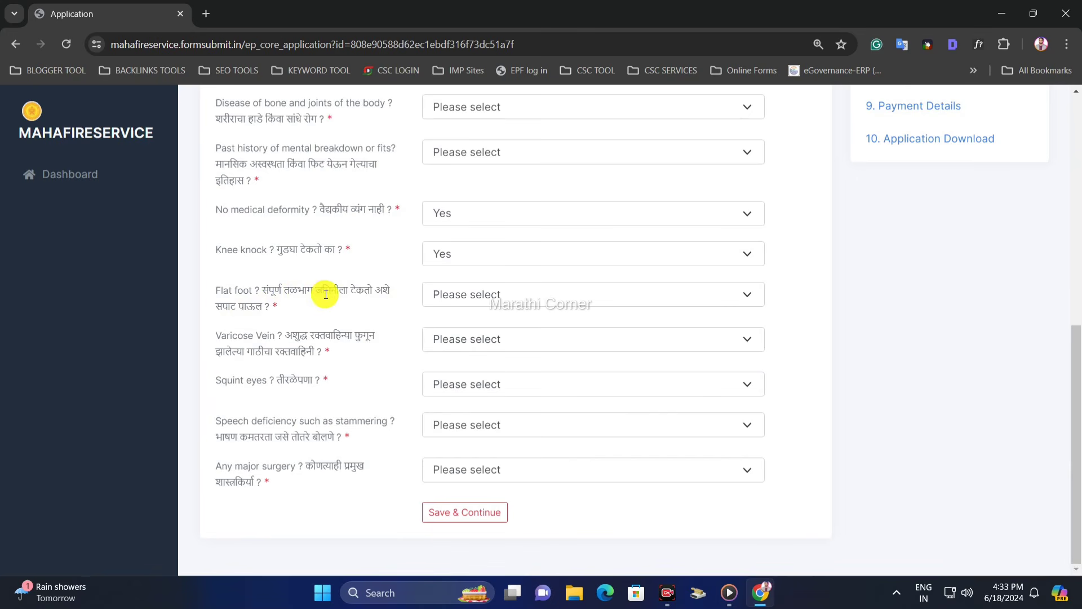
left_click(446, 309)
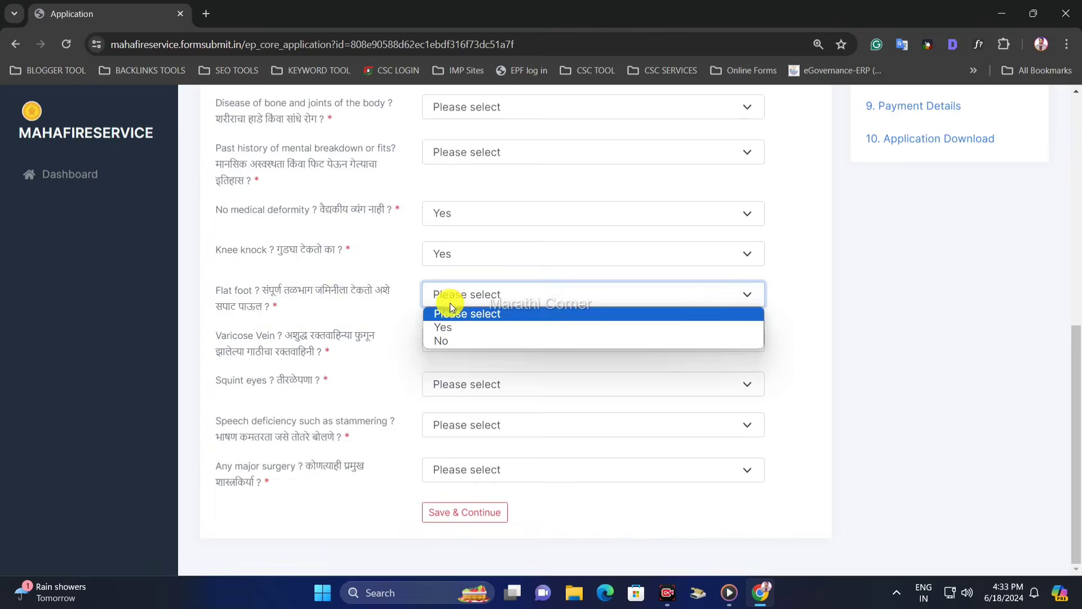
left_click(376, 349)
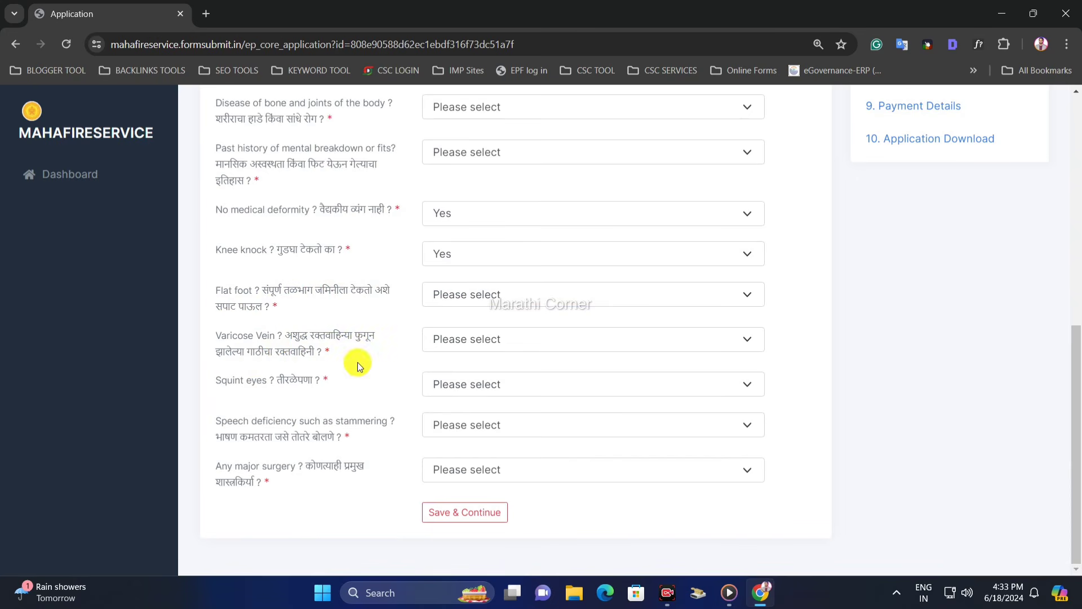
left_click(459, 339)
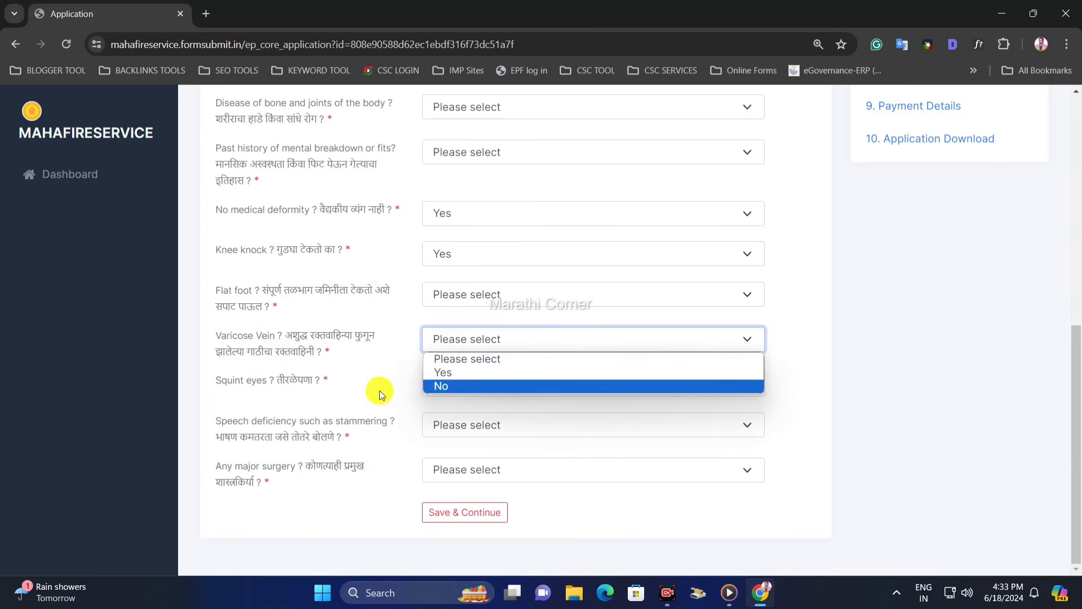
left_click(279, 389)
double_click(280, 383)
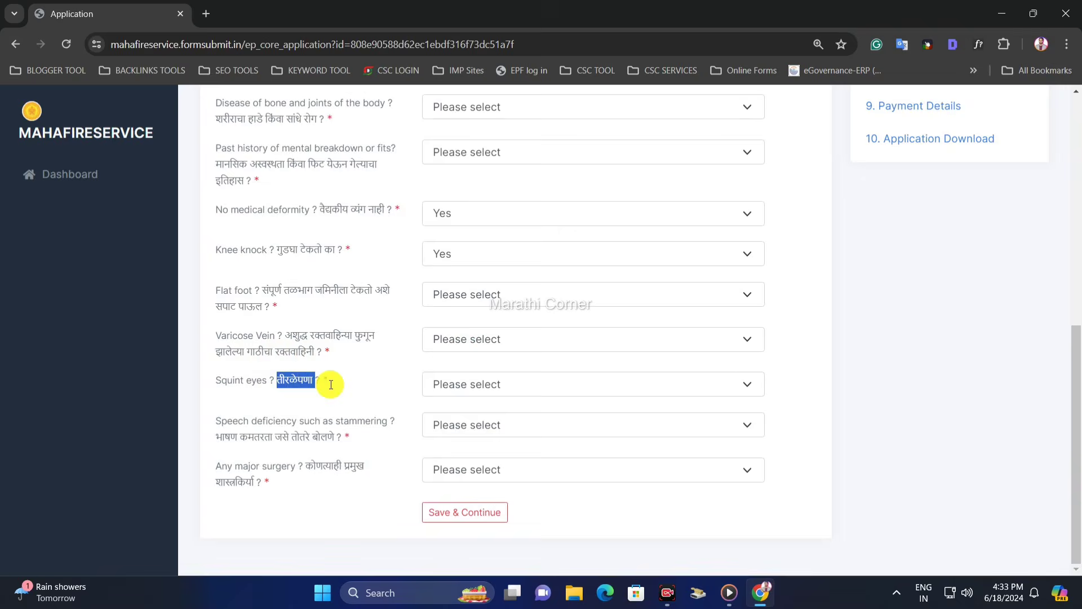
left_click(462, 389)
left_click(418, 431)
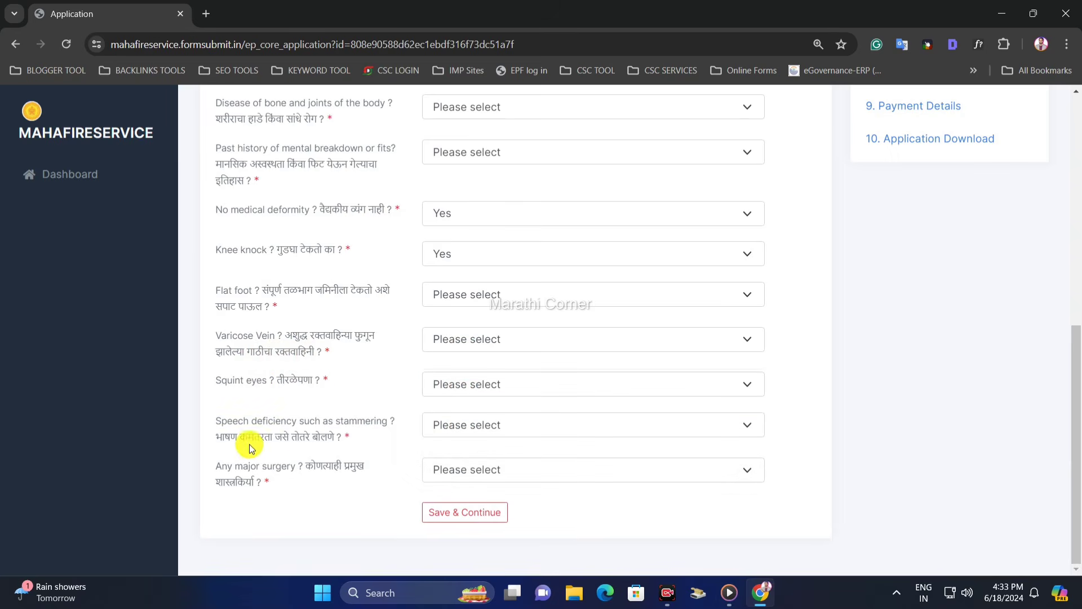
Review the questions on speech deficiency and major surgery in Medical Information, viewing their answer choices
left_click_drag(220, 442, 275, 446)
left_click(310, 445)
left_click(466, 432)
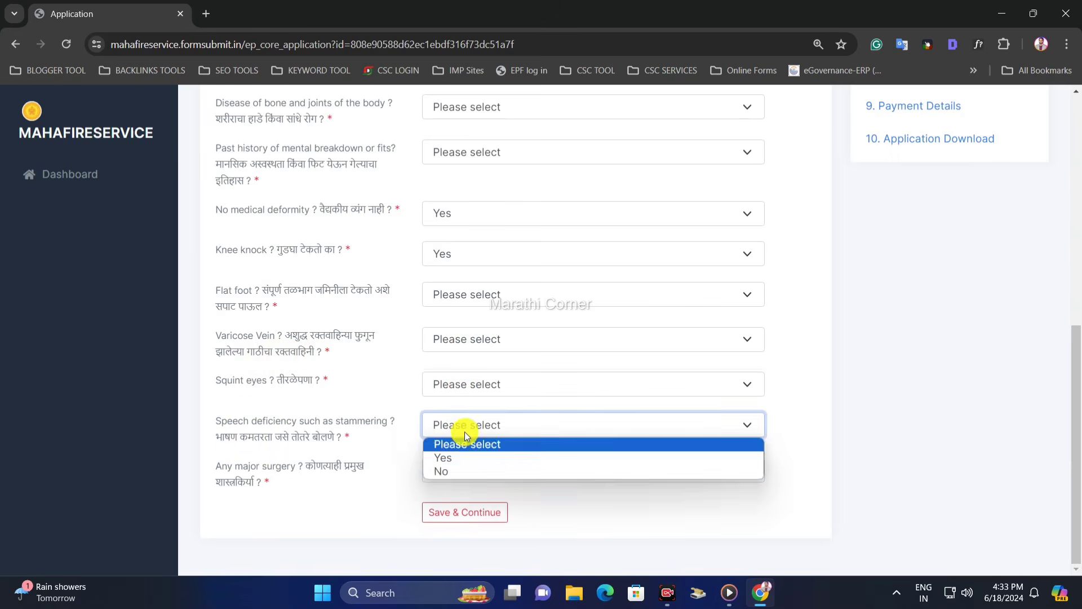
left_click(387, 479)
left_click_drag(305, 466, 339, 487)
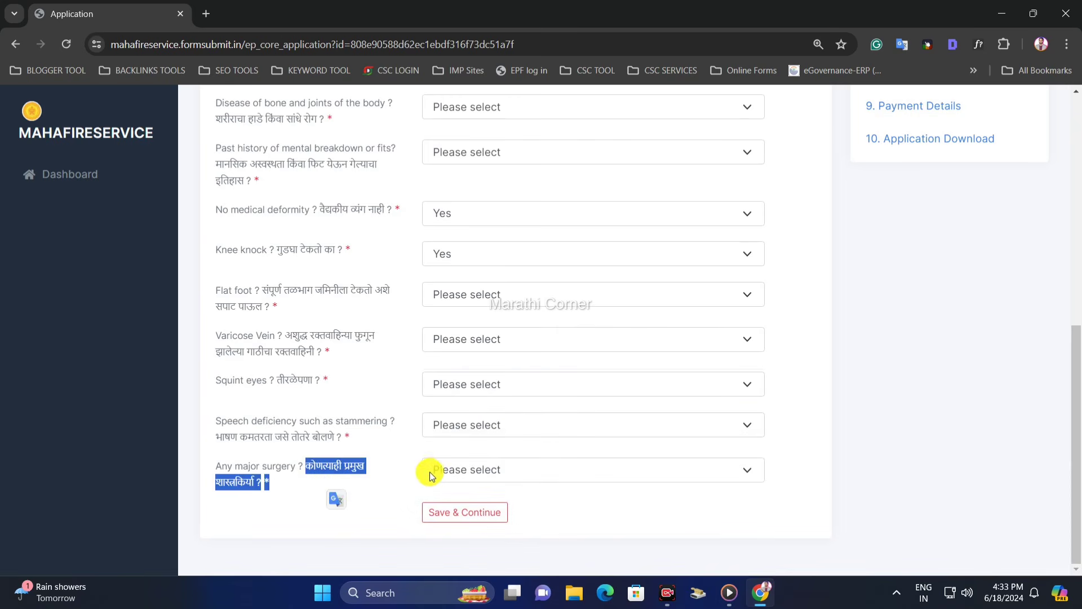
left_click(455, 472)
left_click(420, 519)
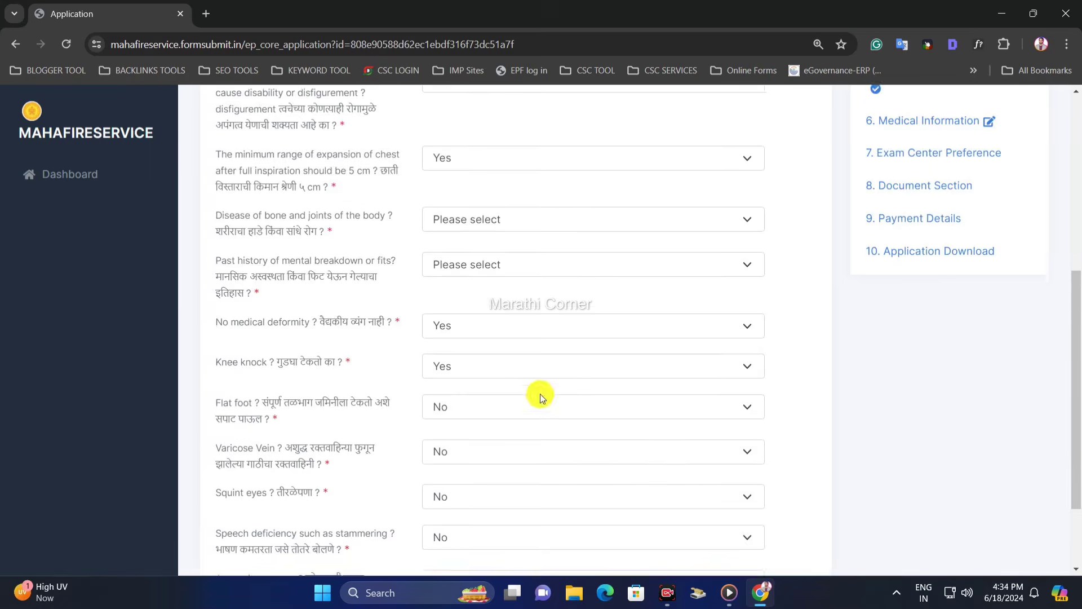
Save the Medical Information section and continue to Exam Center Preference
scroll(540, 394, "down", 2)
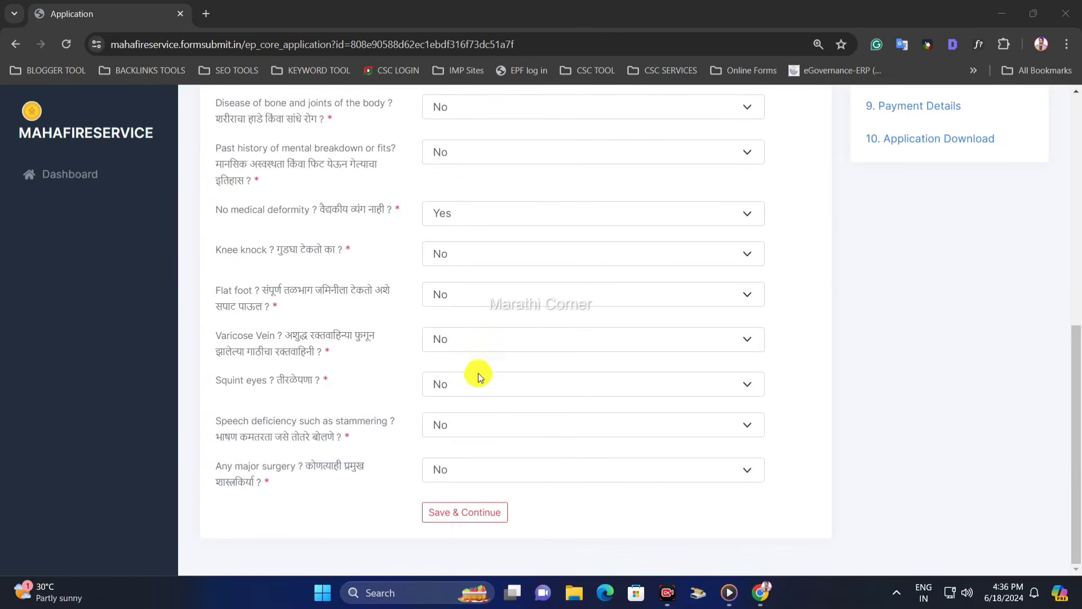
left_click(464, 517)
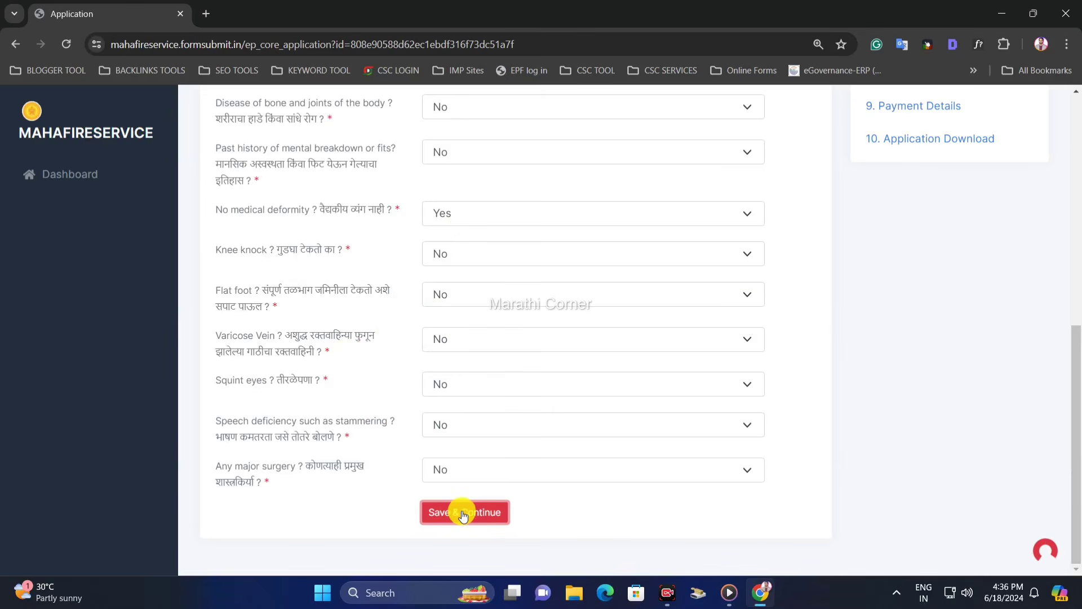
scroll(483, 502, "up", 1)
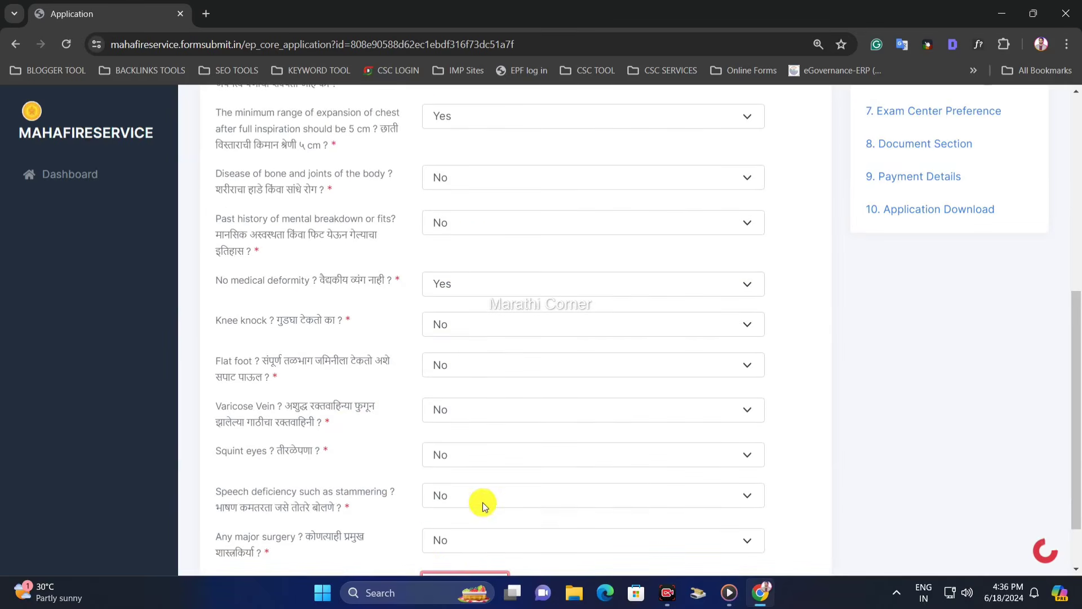
scroll(467, 512, "down", 1)
left_click(466, 513)
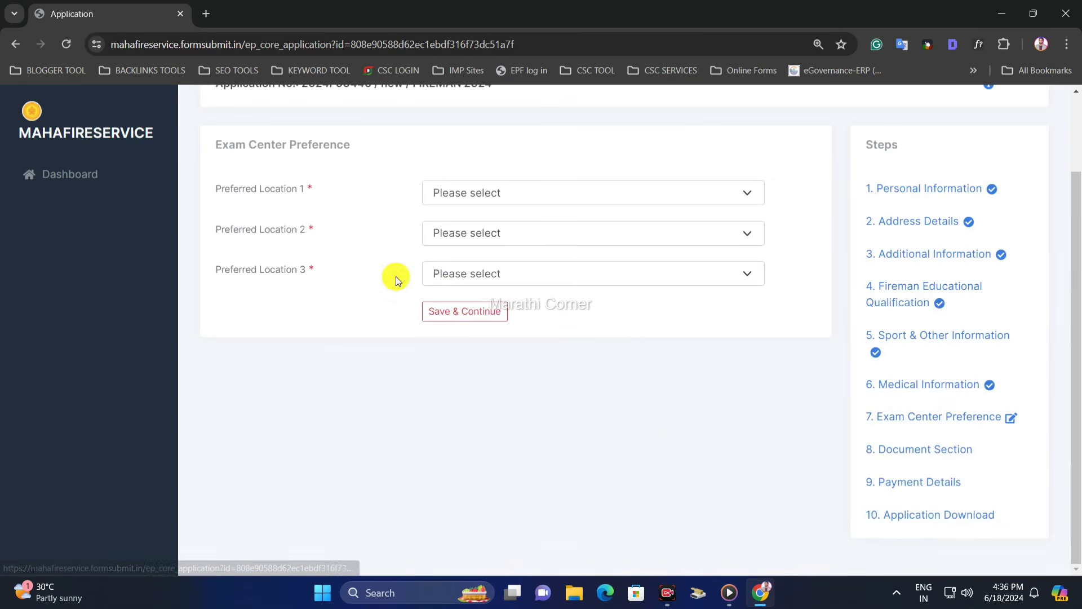
Set Pune as Preferred Location 1 and Mumbai as Preferred Location 2 for the exam center
left_click_drag(249, 148, 337, 145)
left_click(370, 159)
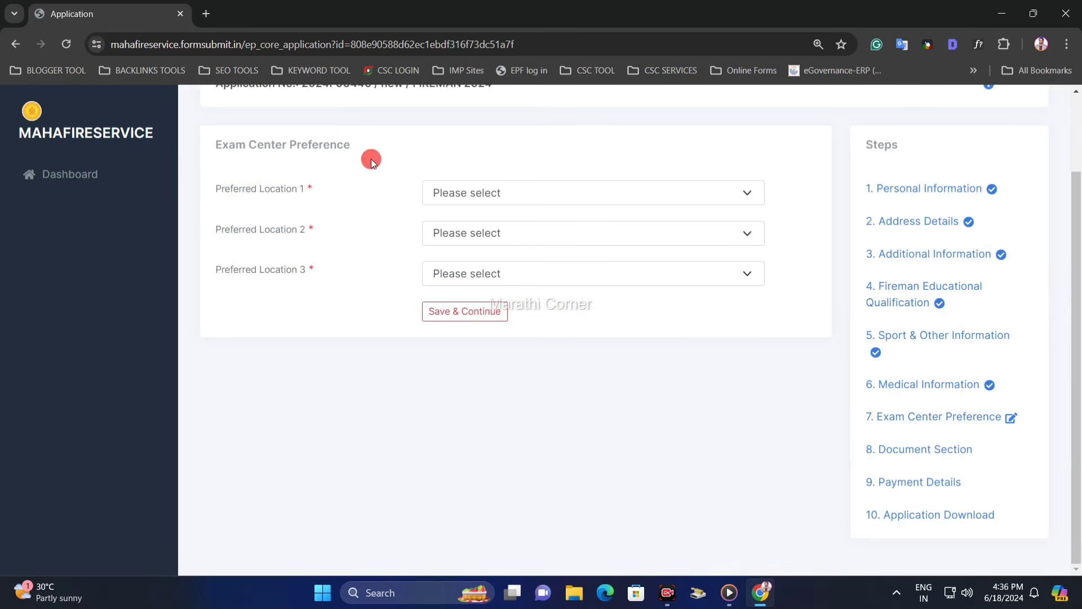
left_click(500, 195)
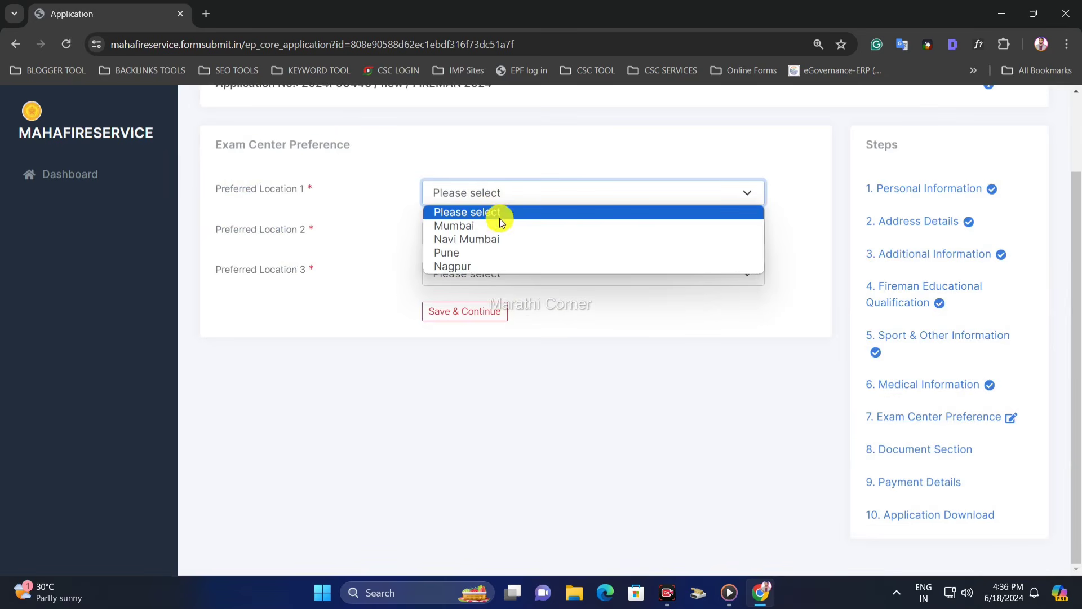
left_click(486, 256)
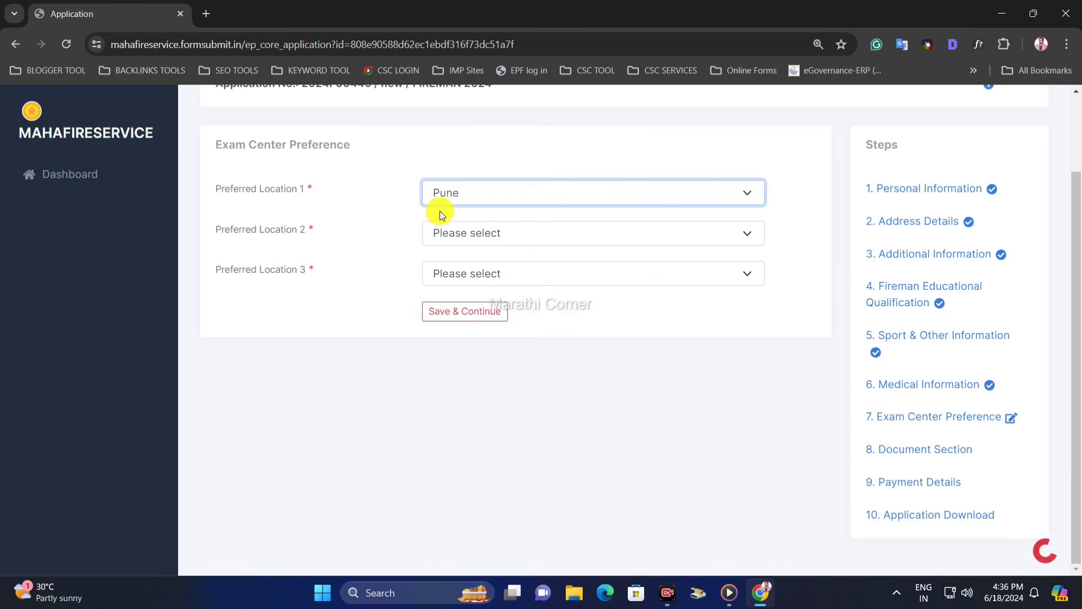
left_click(510, 241)
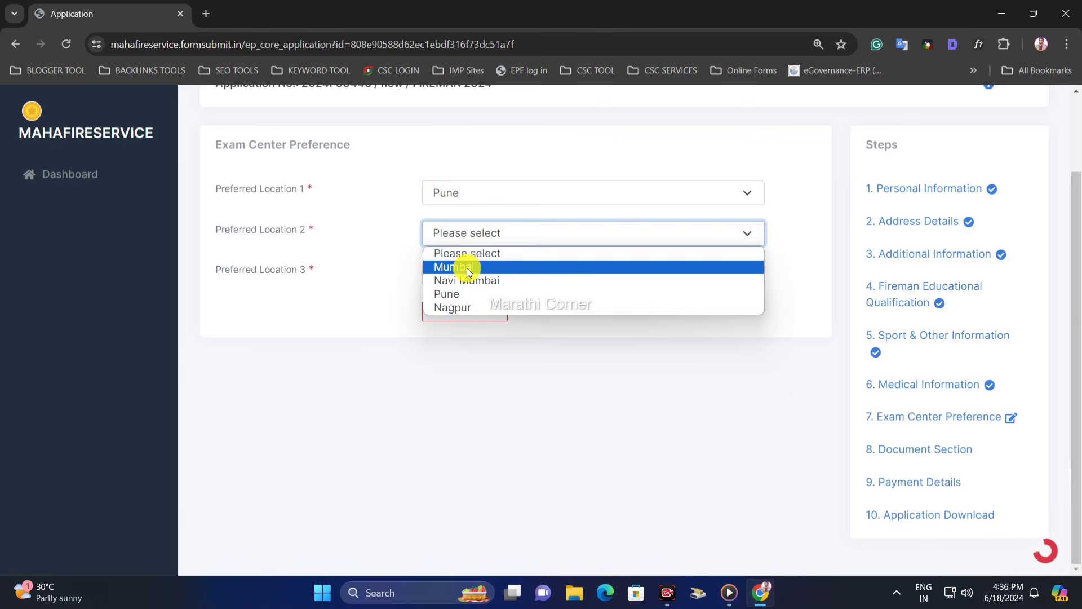
left_click(464, 265)
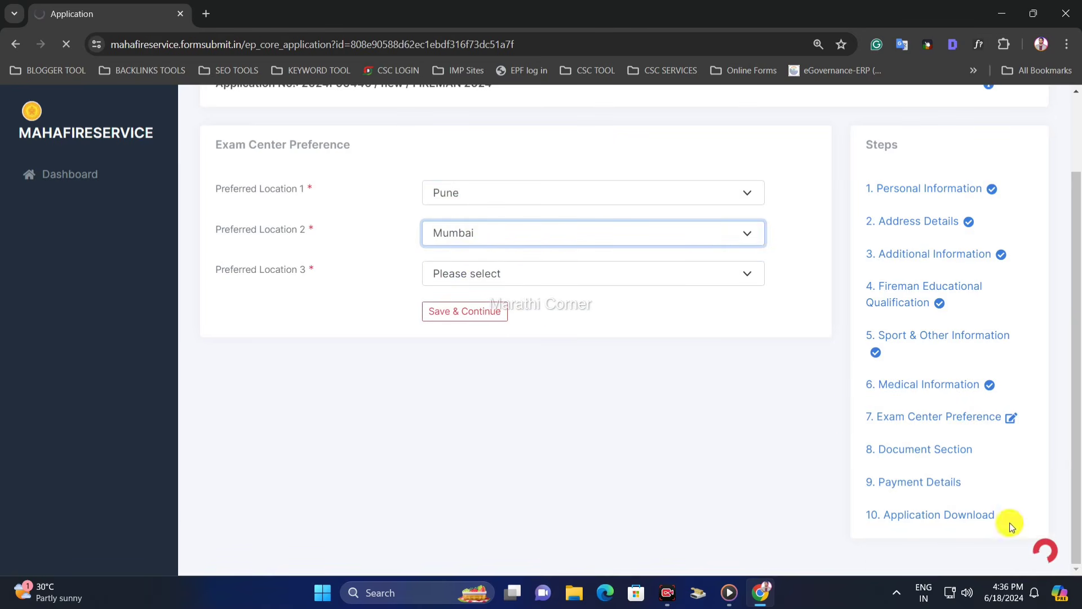
left_click(471, 237)
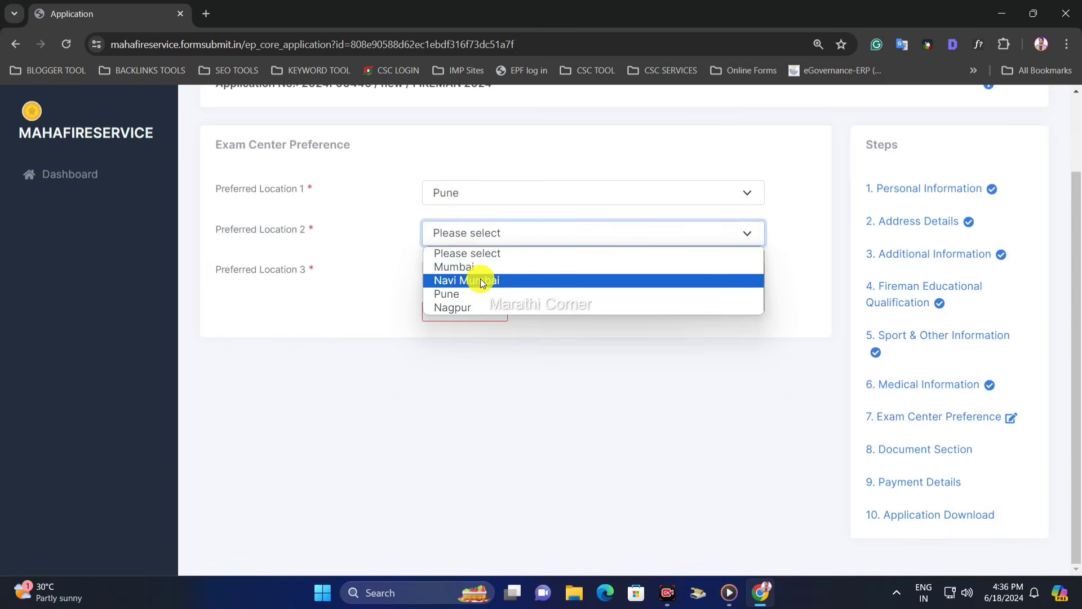
left_click(458, 267)
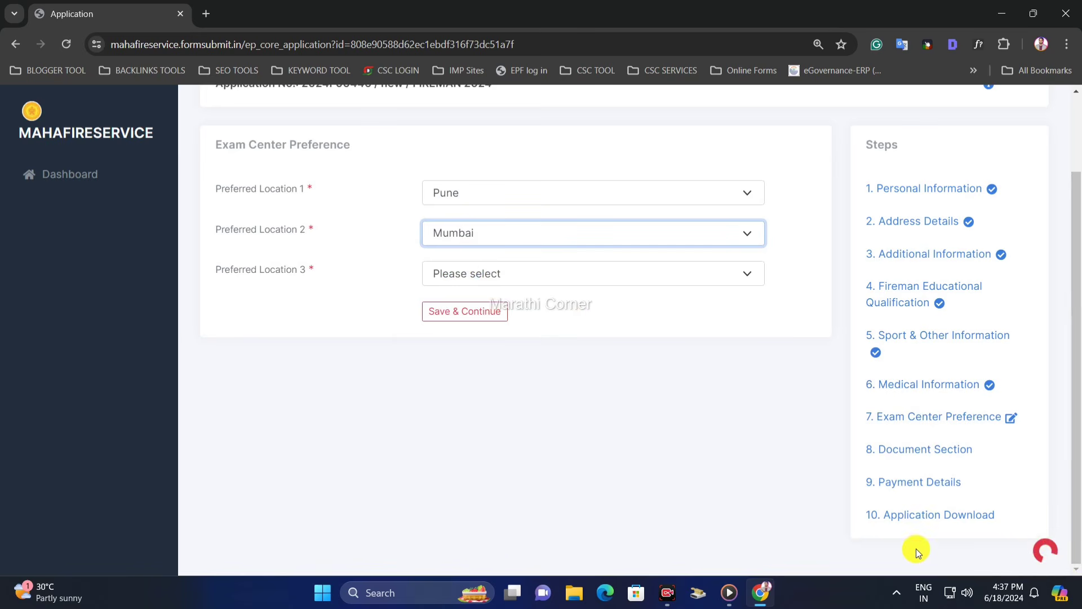
Set Navi Mumbai as Preferred Location 3 and save the Exam Center Preference section
left_click(462, 273)
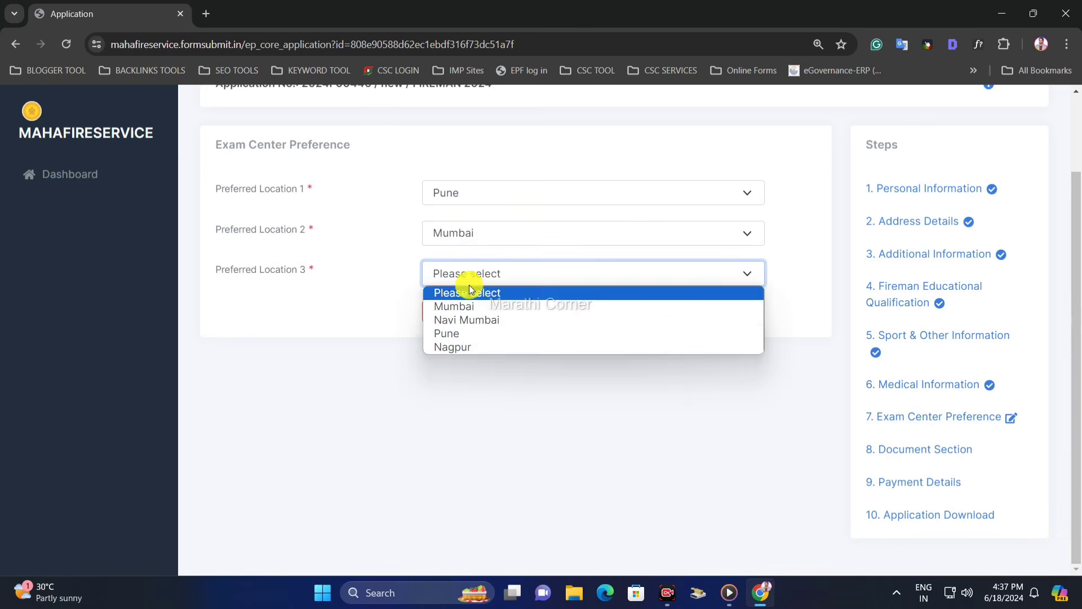
left_click(483, 319)
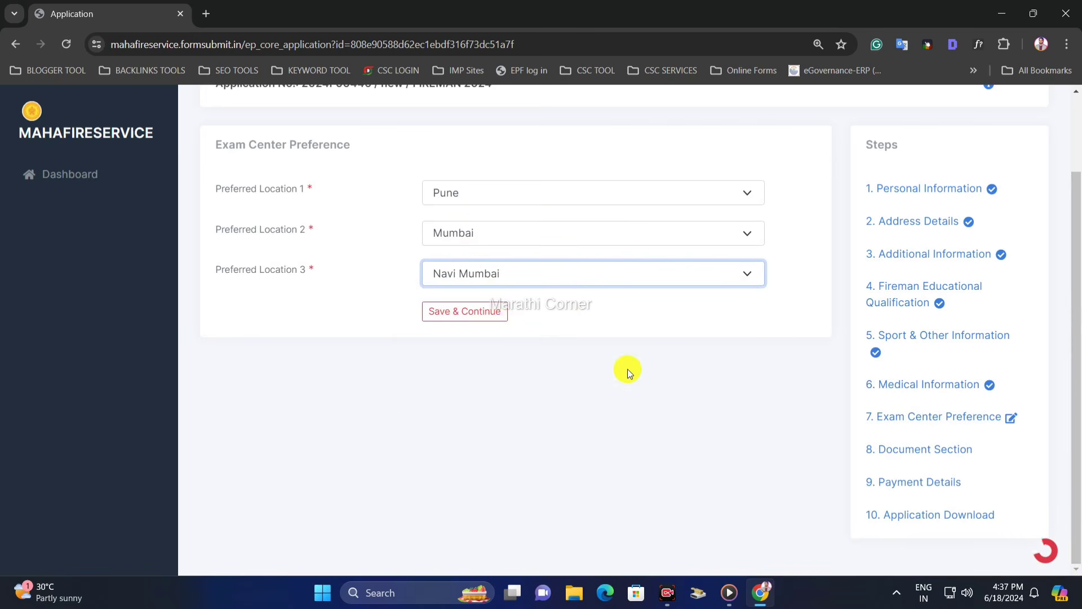
left_click(870, 562)
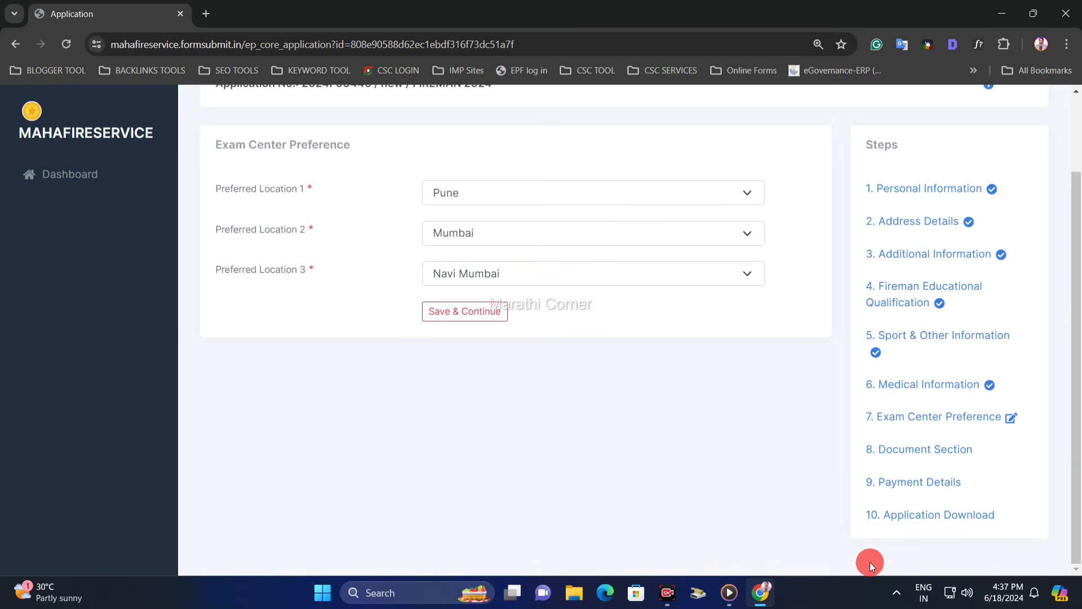
left_click(467, 312)
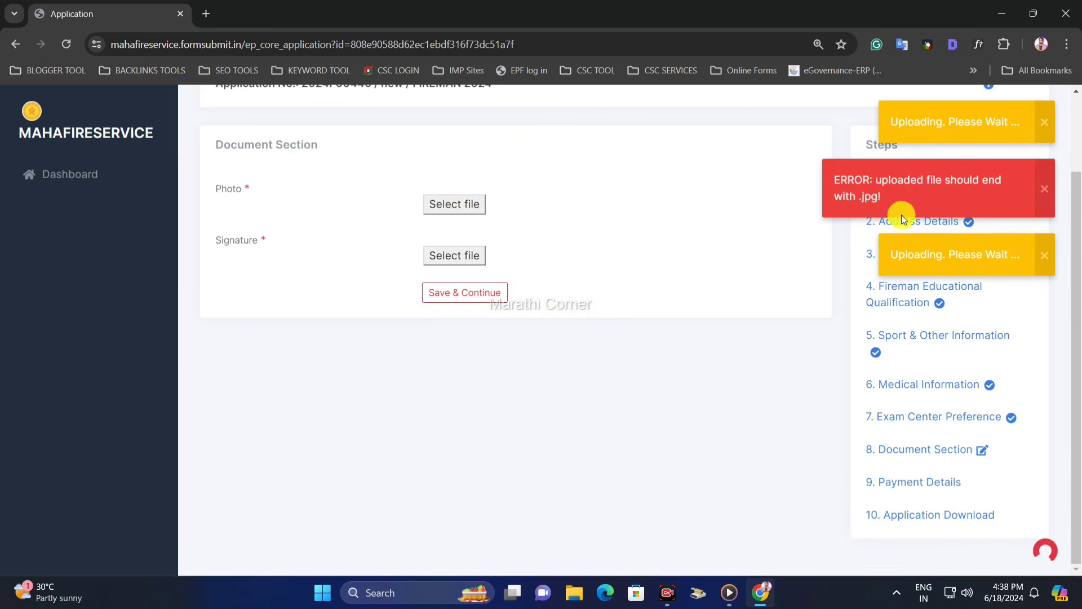
Upload the photo and signature as .jpg files in the Document Section and save the section
left_click_drag(860, 196, 887, 201)
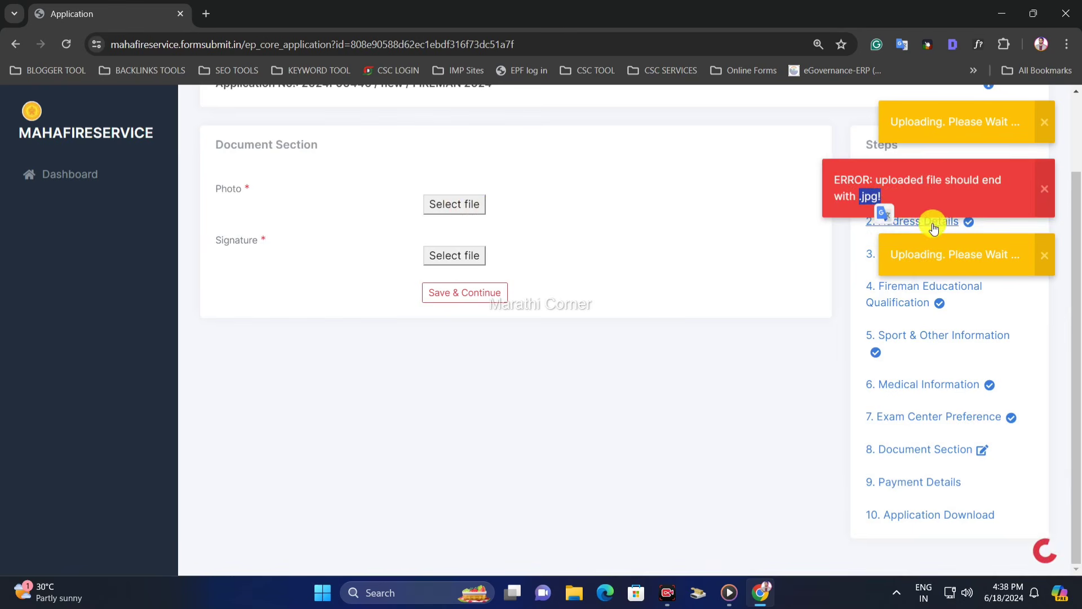
left_click_drag(905, 255, 965, 258)
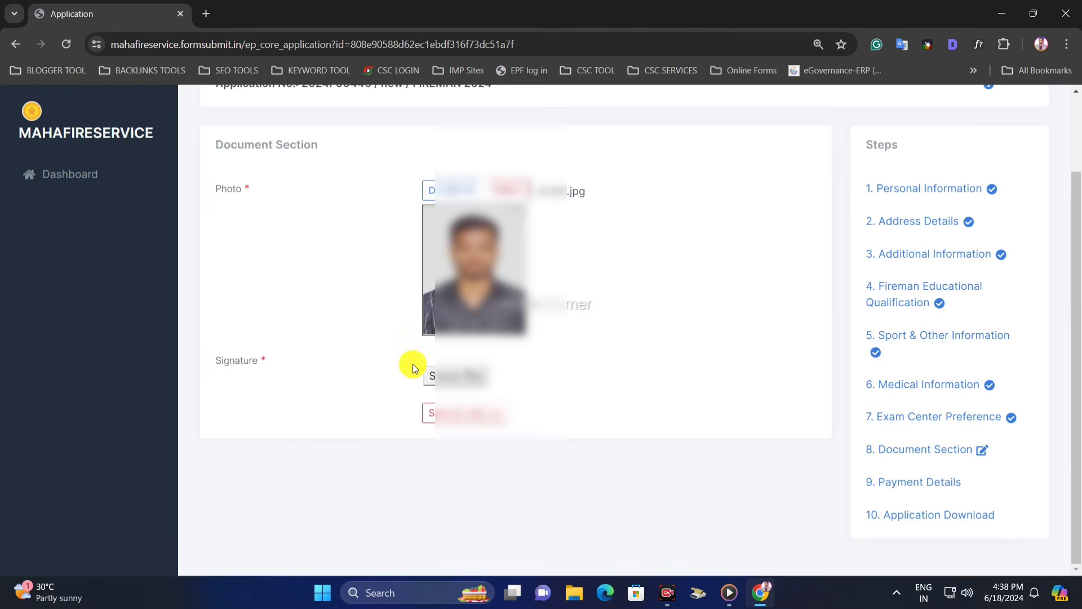
left_click_drag(234, 360, 252, 361)
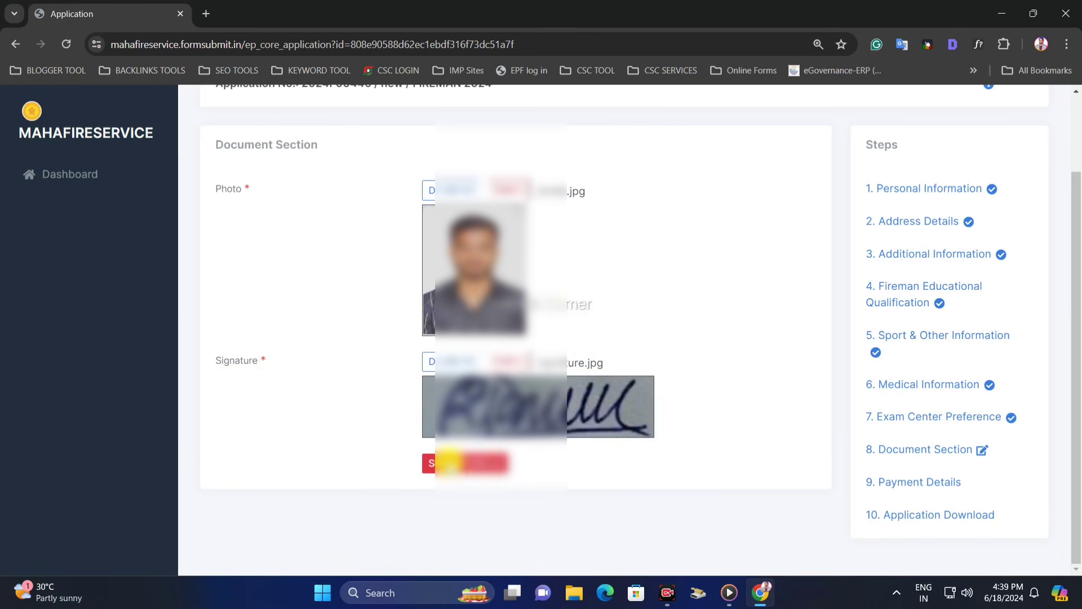
left_click(450, 462)
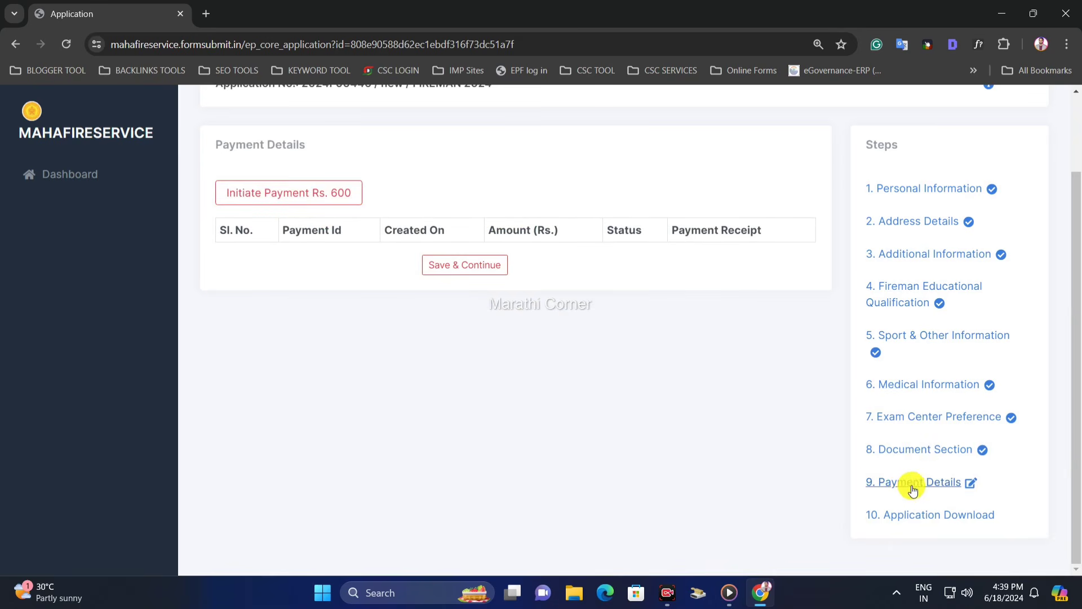
Initiate the Rs. 600 payment in Payment Details and open the Application Download section
left_click(327, 201)
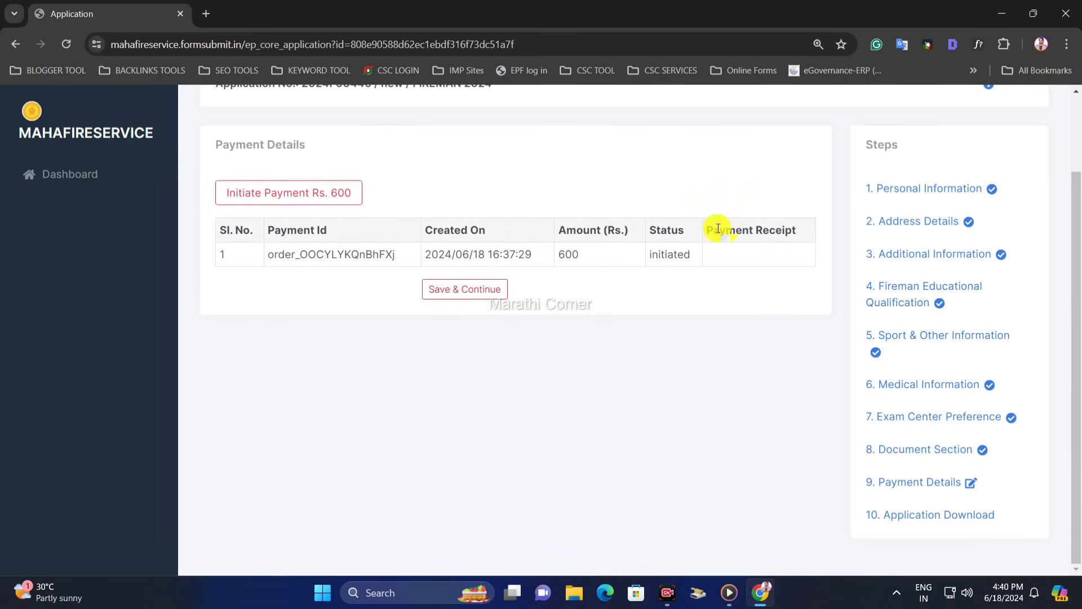
left_click_drag(714, 230, 803, 232)
left_click(752, 261)
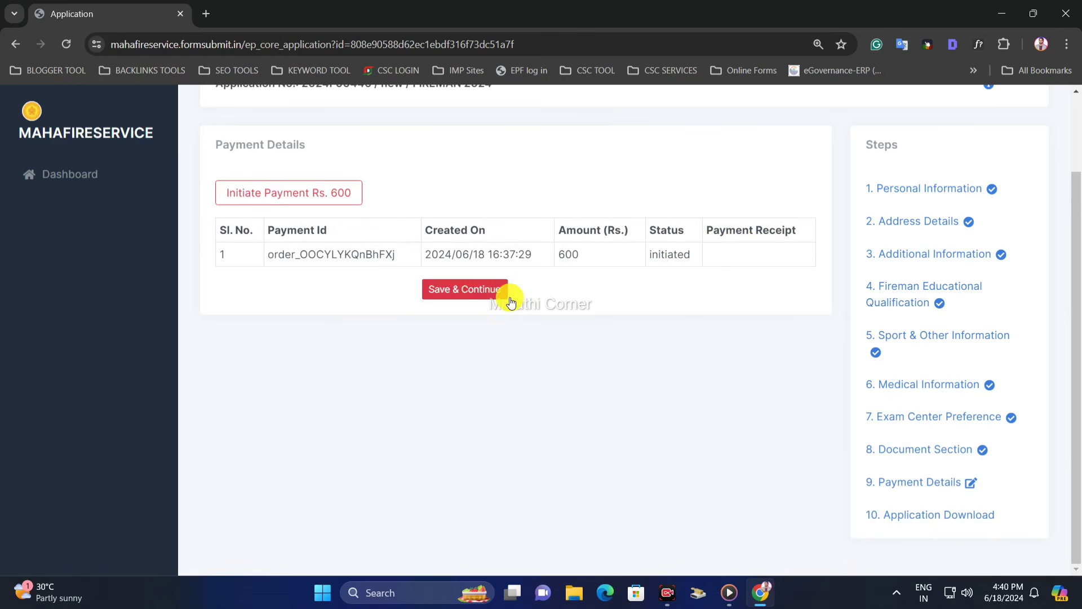
left_click(911, 517)
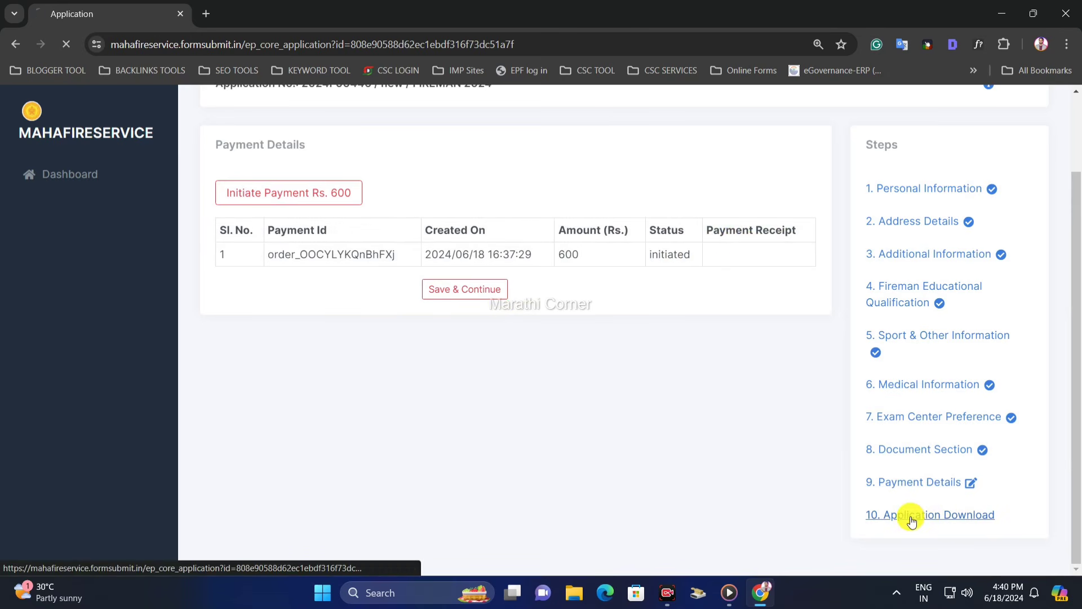